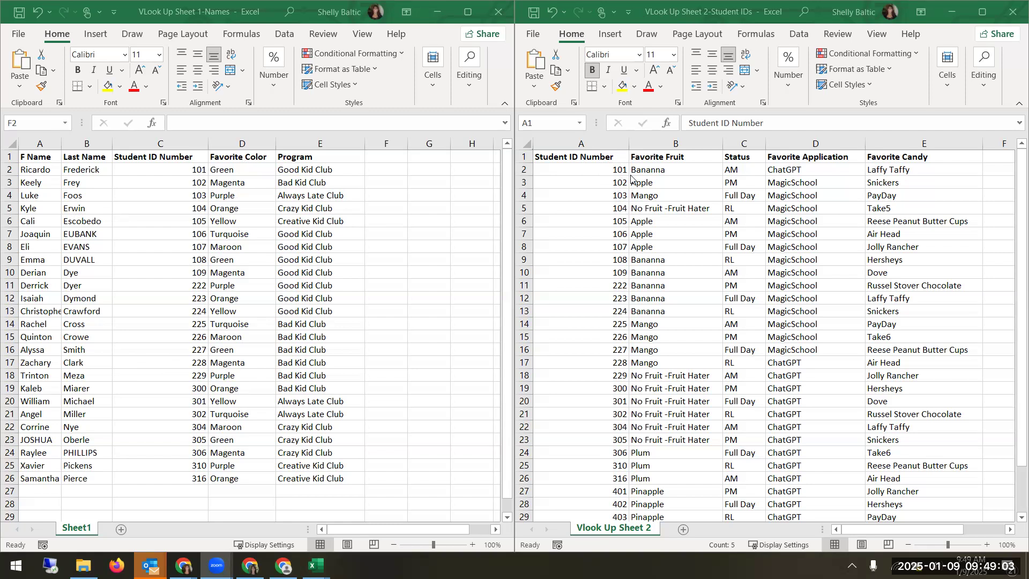
# Step: Add the column heading "Status" in cell F1 of the names workbook, matching the heading in the Student IDs workbook
pyautogui.click(737, 158)
pyautogui.click(737, 158)
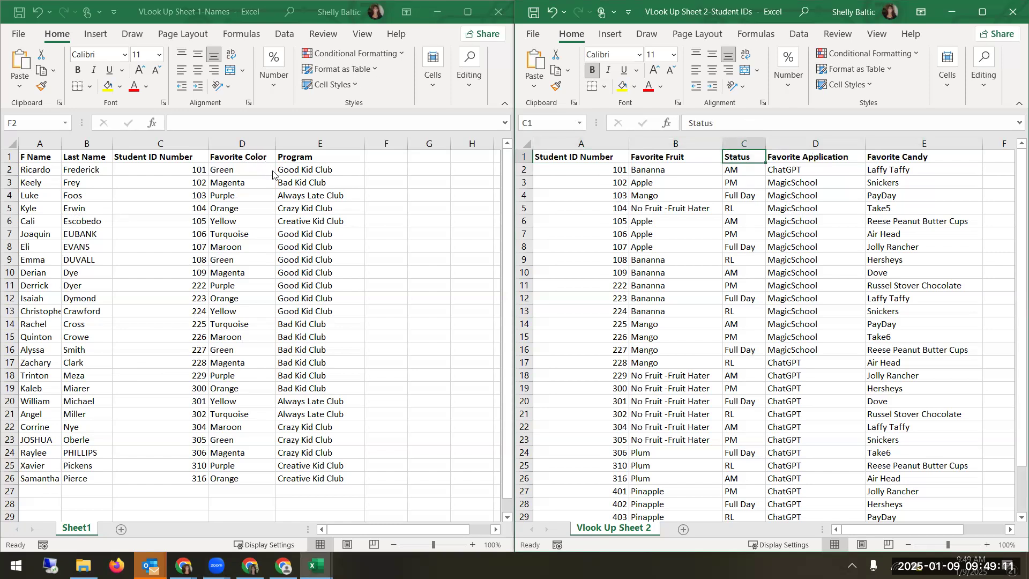
pyautogui.click(372, 155)
pyautogui.click(372, 154)
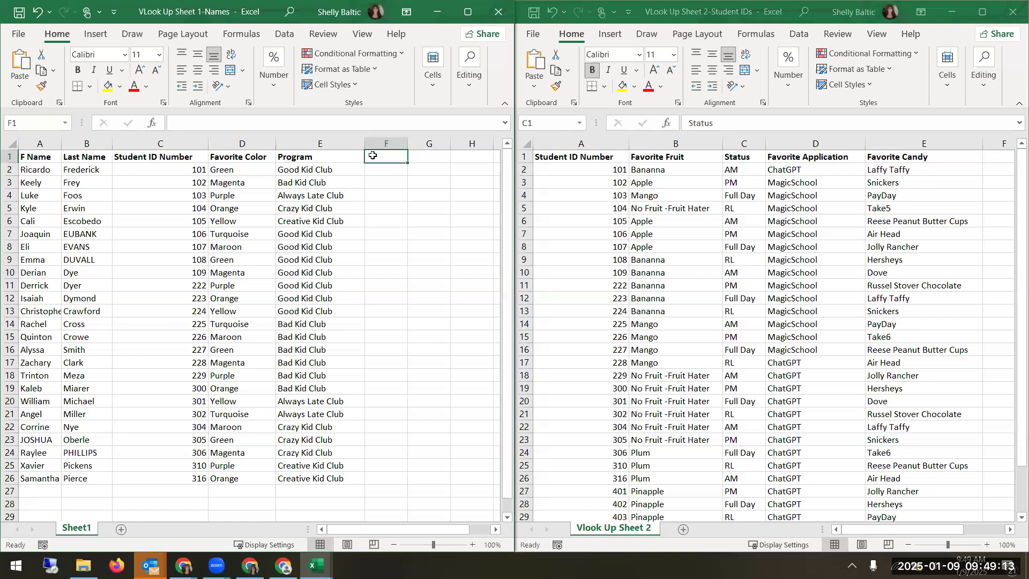
pyautogui.write('Satu')
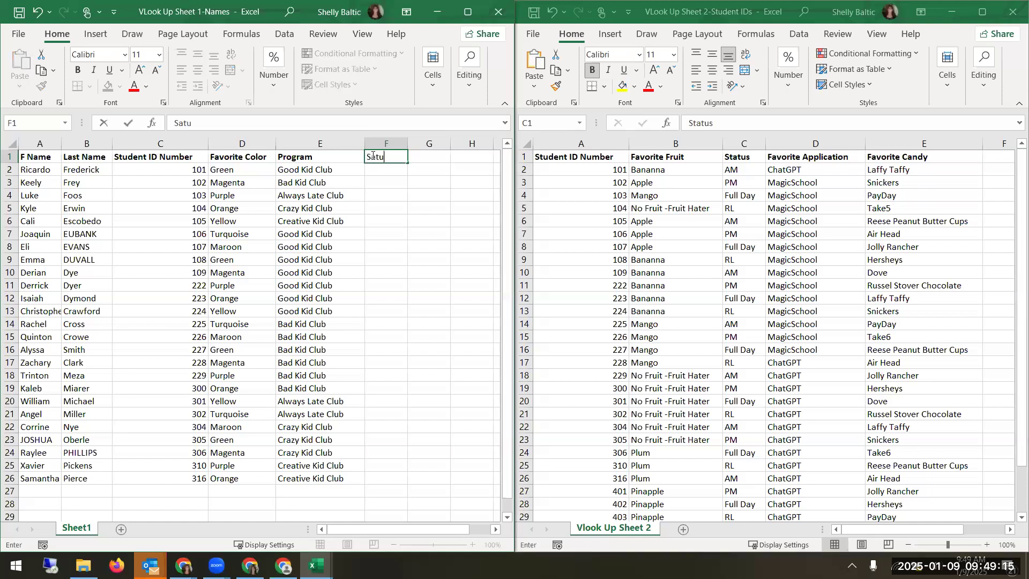
pyautogui.press('BackSpace')
pyautogui.press('BackSpace')
pyautogui.press('BackSpace')
pyautogui.write('tatus')
pyautogui.press('Return')
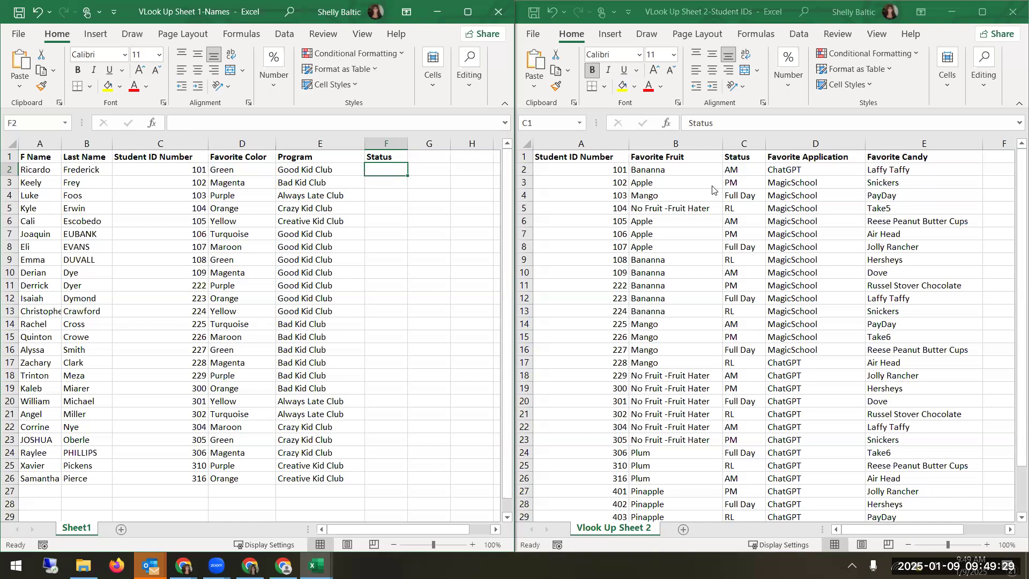
# Step: Insert a VLOOKUP function in F2 of the names workbook with C2 as the lookup value
pyautogui.click(151, 123)
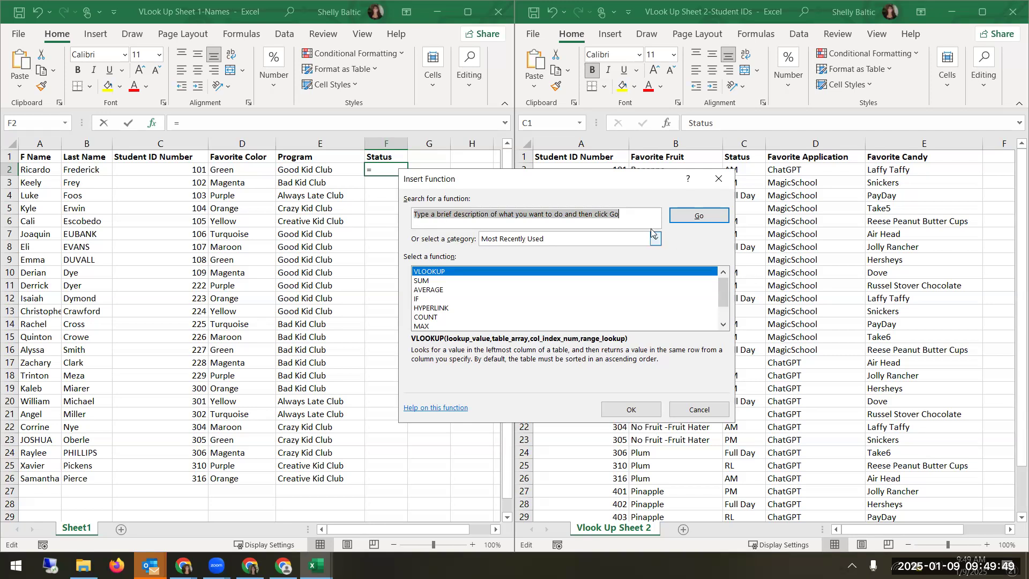
pyautogui.doubleClick(429, 271)
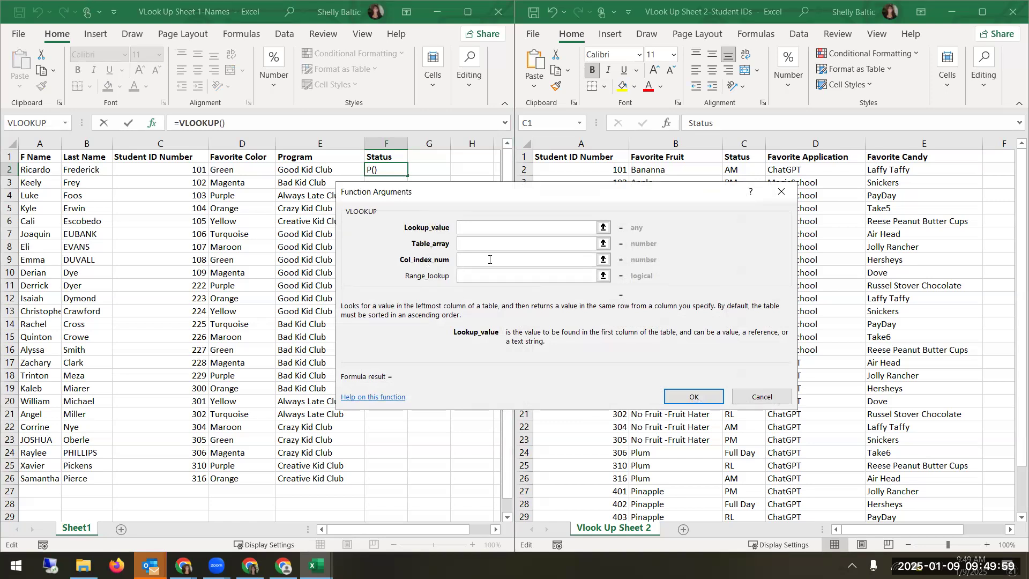
pyautogui.moveTo(464, 201); pyautogui.dragTo(550, 196)
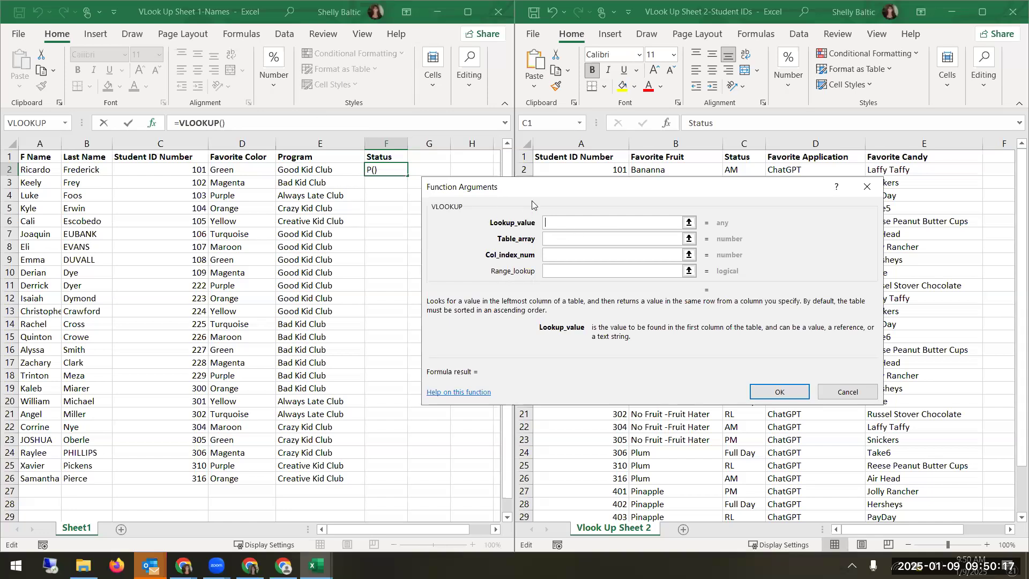
pyautogui.moveTo(507, 190); pyautogui.dragTo(458, 211)
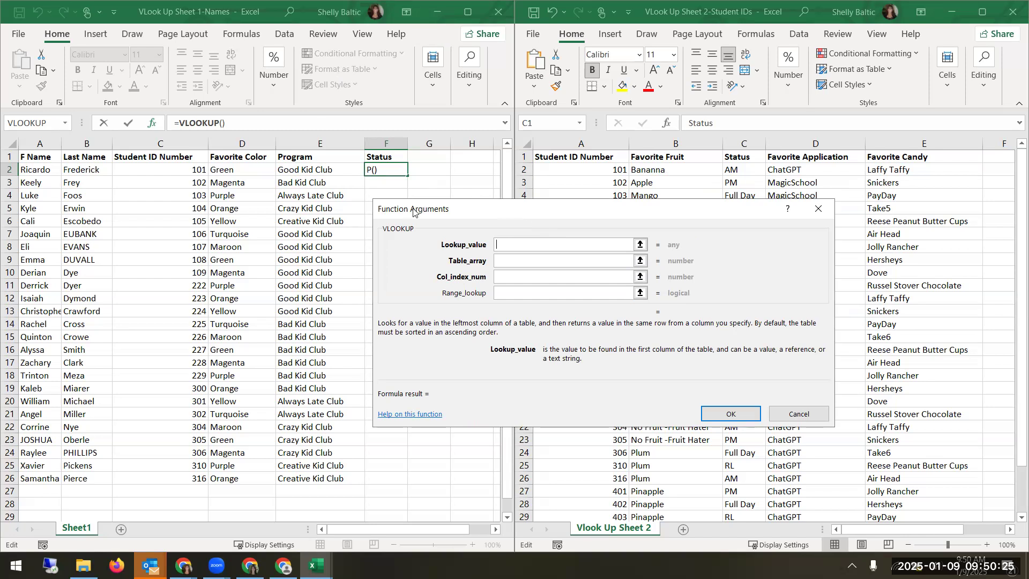
pyautogui.click(174, 169)
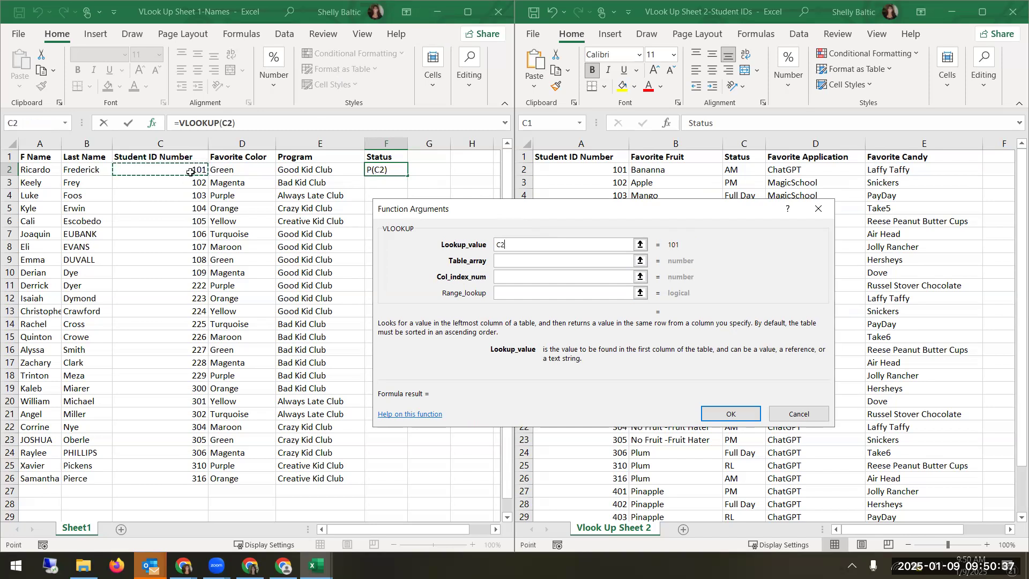
# Step: Set the VLOOKUP table array to A2:E32 of Vlook Up Sheet 2 in the Student IDs workbook
pyautogui.click(510, 263)
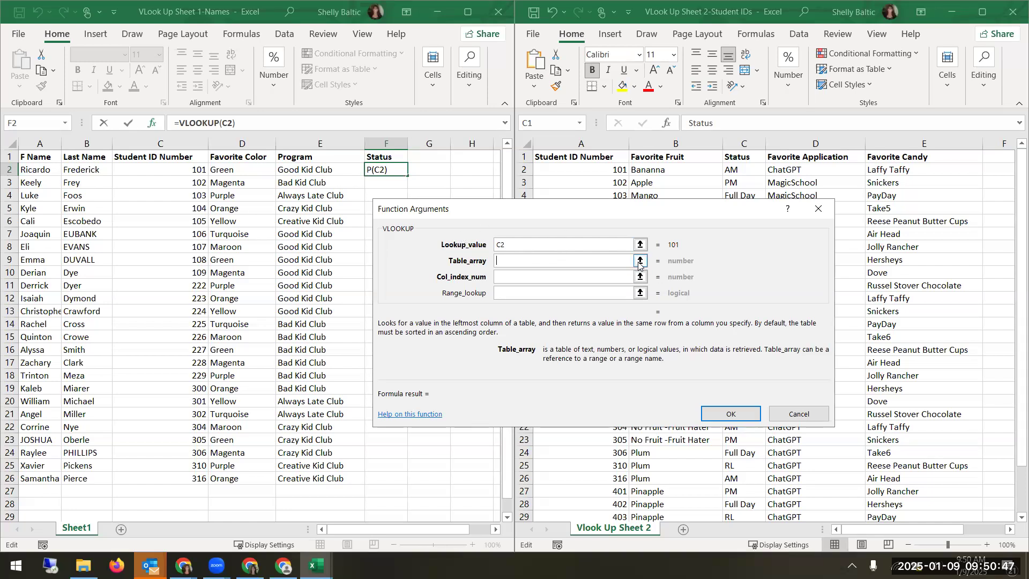
pyautogui.moveTo(598, 210); pyautogui.dragTo(405, 206)
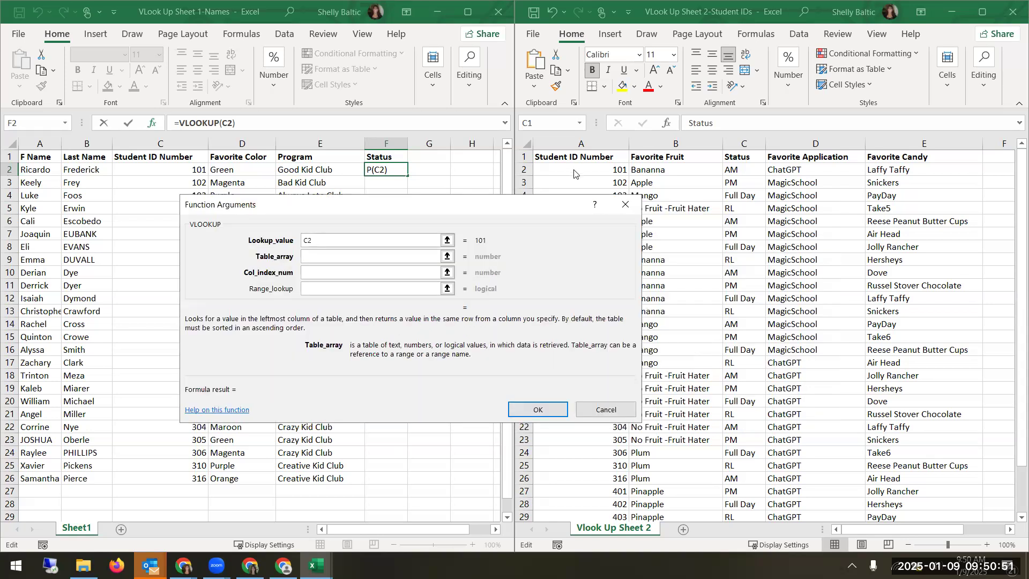
pyautogui.click(574, 169)
pyautogui.click(574, 170)
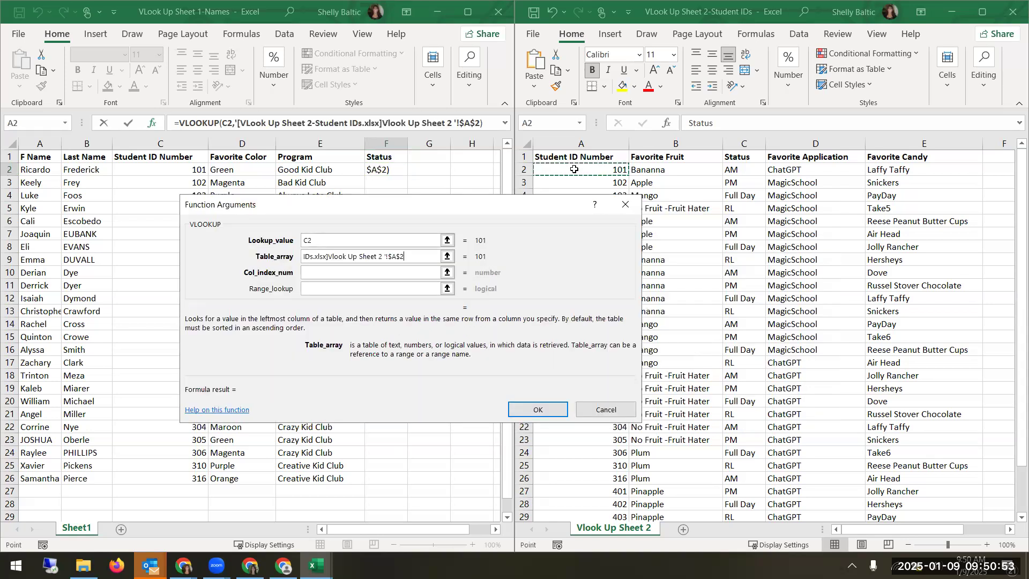
pyautogui.moveTo(574, 169); pyautogui.dragTo(889, 492)
pyautogui.scroll(2, 590, 151)
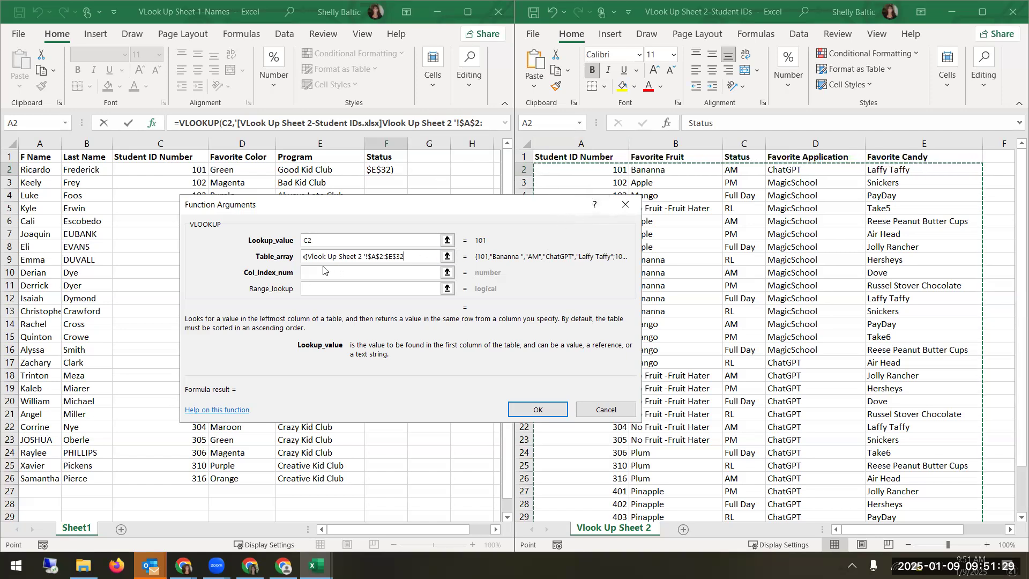
# Step: Complete the Status lookup with column index 3 and range lookup false
pyautogui.click(306, 273)
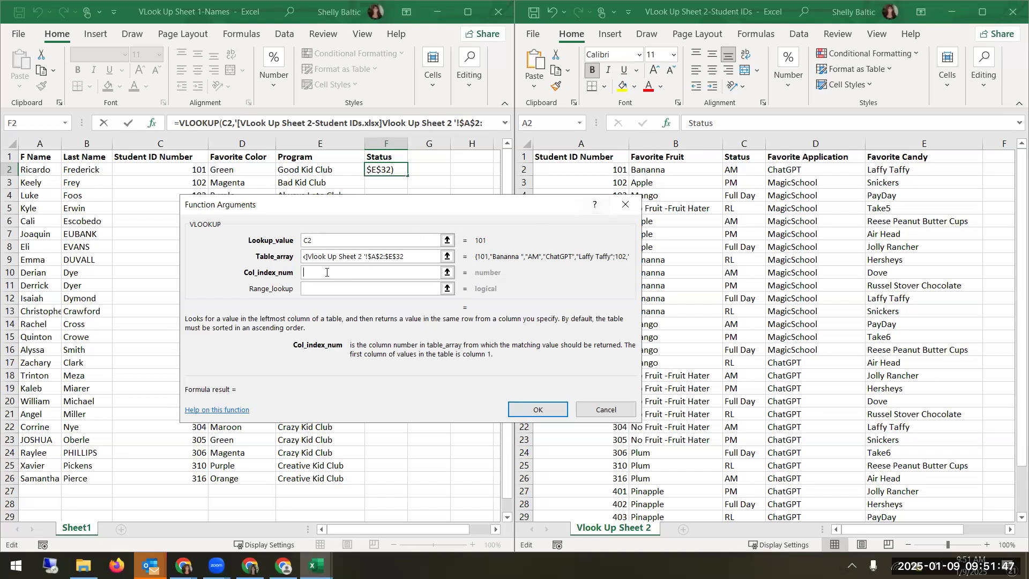
pyautogui.write('3')
pyautogui.click(326, 290)
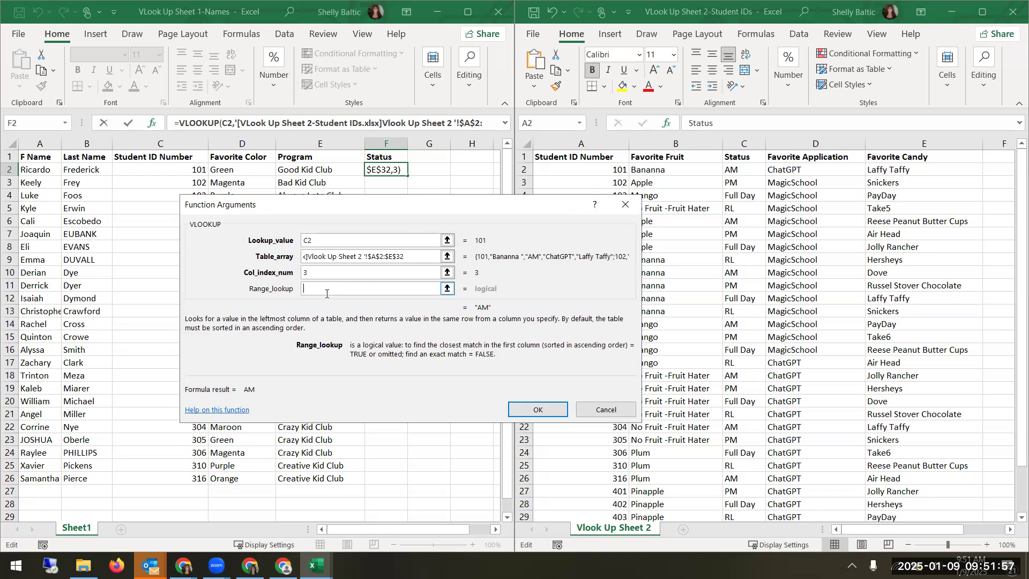
pyautogui.write('false')
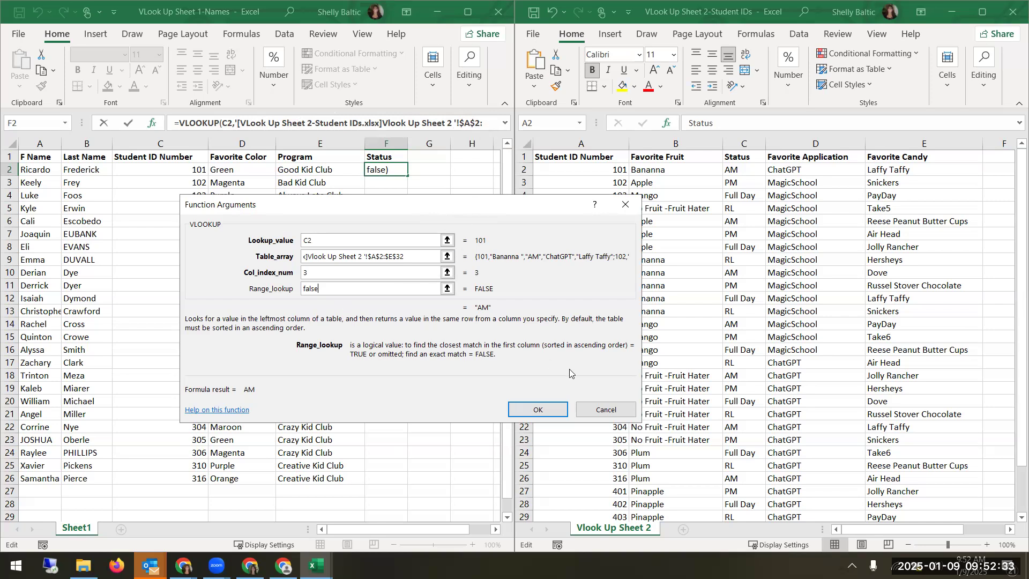
pyautogui.click(549, 409)
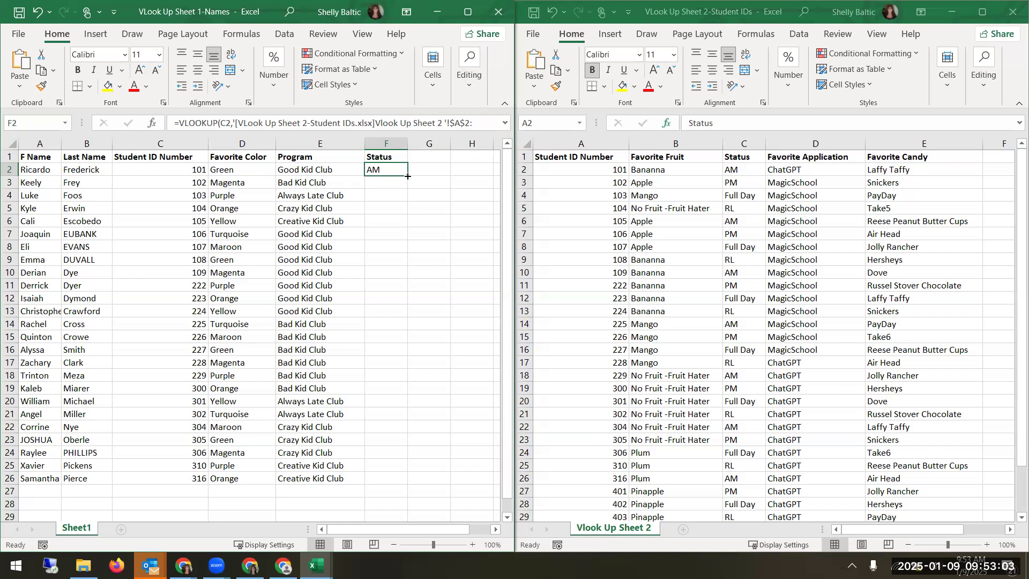
# Step: Fill the Status lookup formula from F2 down to F26 and look over the filled rows
pyautogui.moveTo(407, 177); pyautogui.dragTo(384, 481)
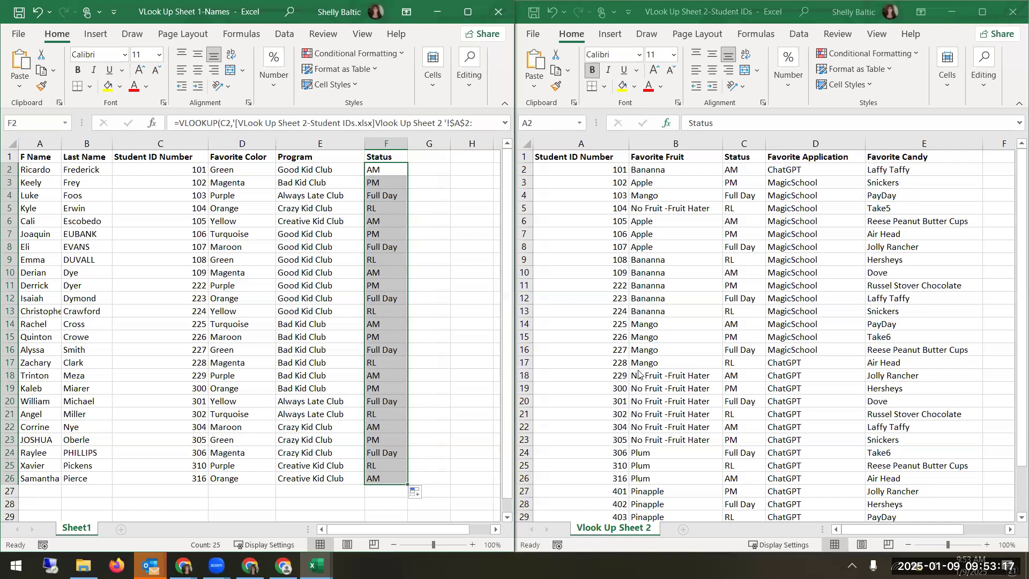
pyautogui.scroll(-2, 343, 383)
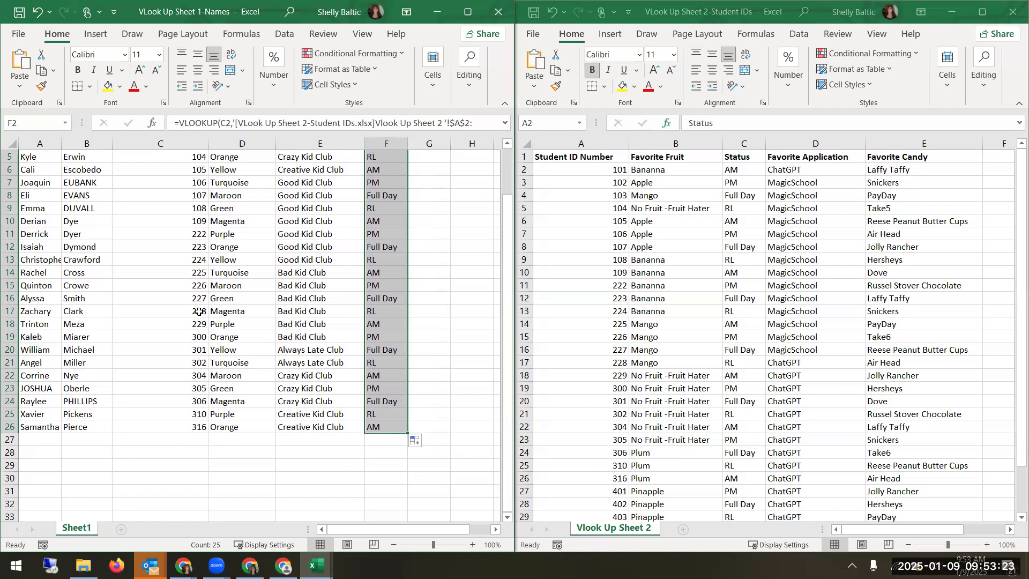
pyautogui.scroll(-2, 739, 375)
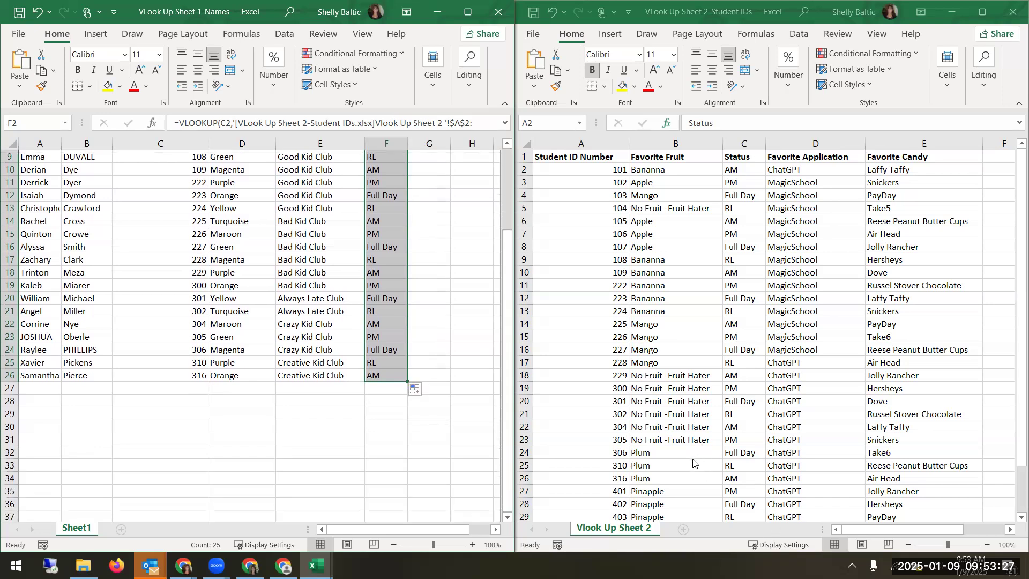
pyautogui.scroll(-2, 627, 482)
pyautogui.scroll(3, 608, 488)
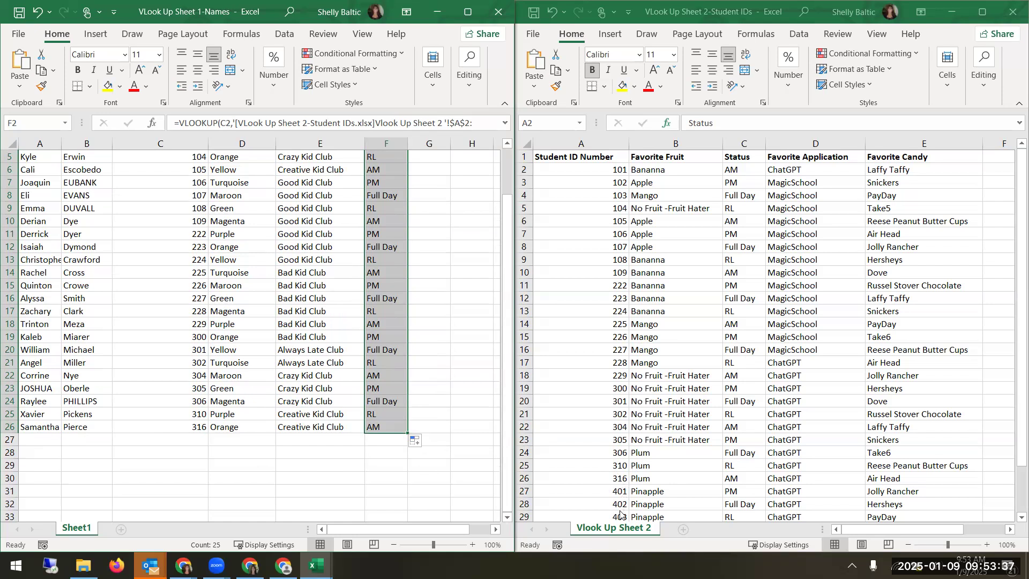
# Step: Test the lookup by replacing the student ID in C26 with another ID from the Student IDs workbook
pyautogui.click(194, 427)
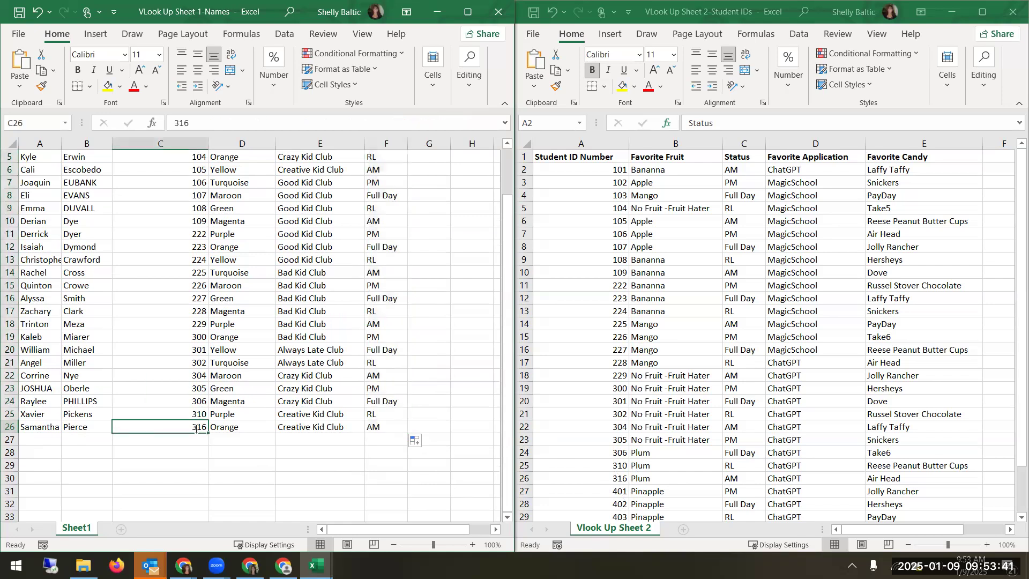
pyautogui.write('402')
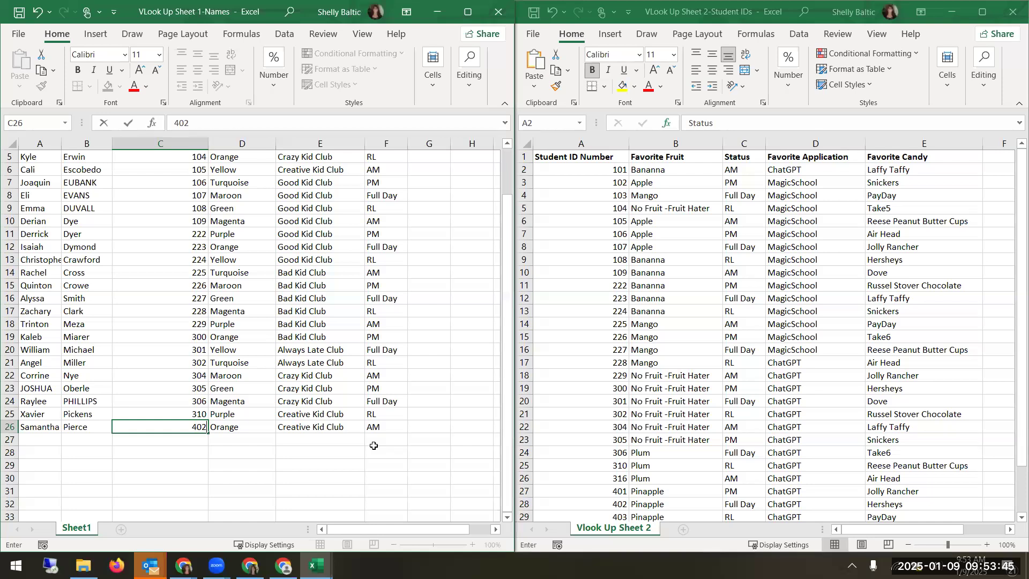
pyautogui.press('Return')
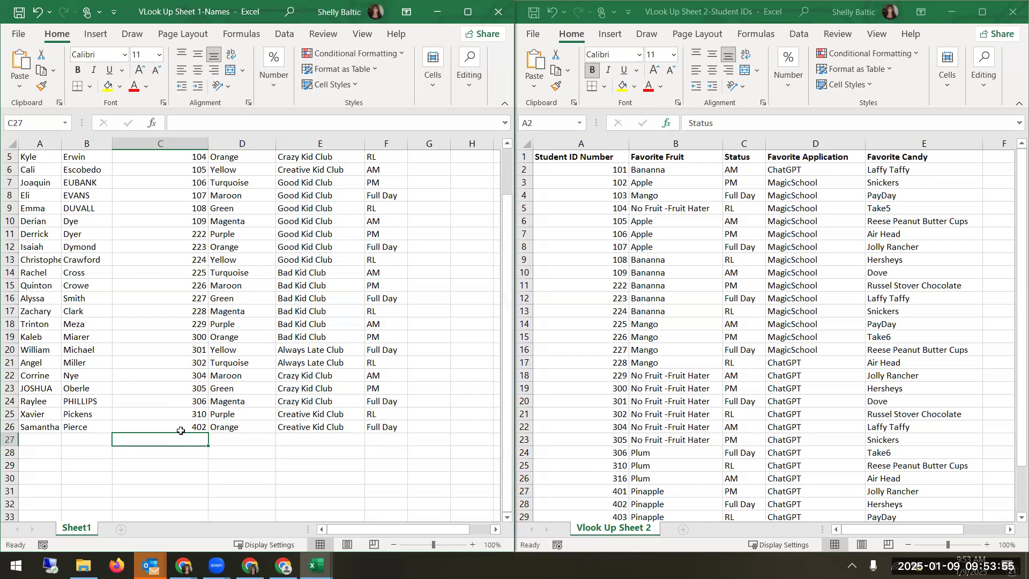
pyautogui.scroll(2, 158, 313)
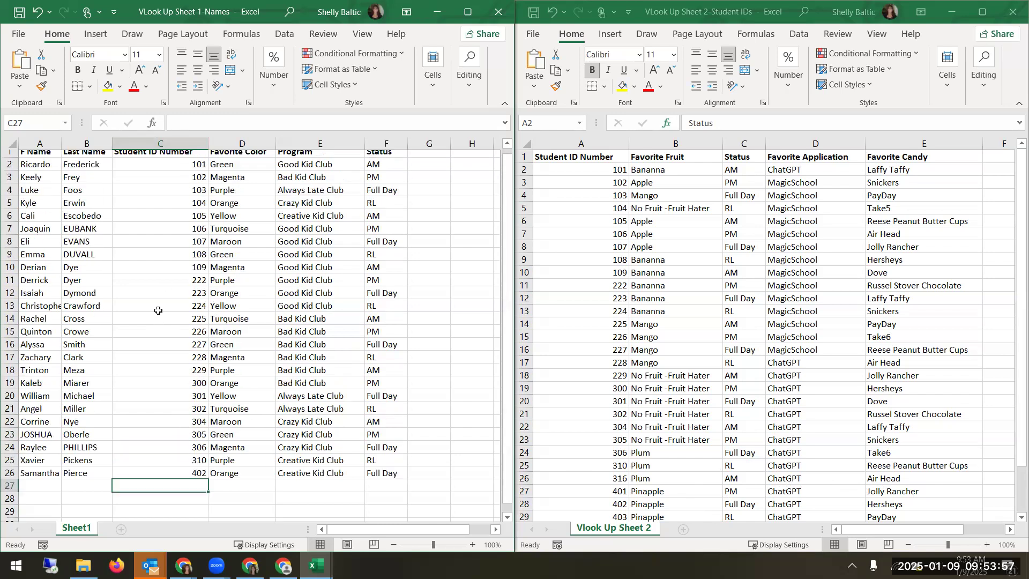
pyautogui.scroll(-2, 180, 183)
pyautogui.scroll(2, 262, 379)
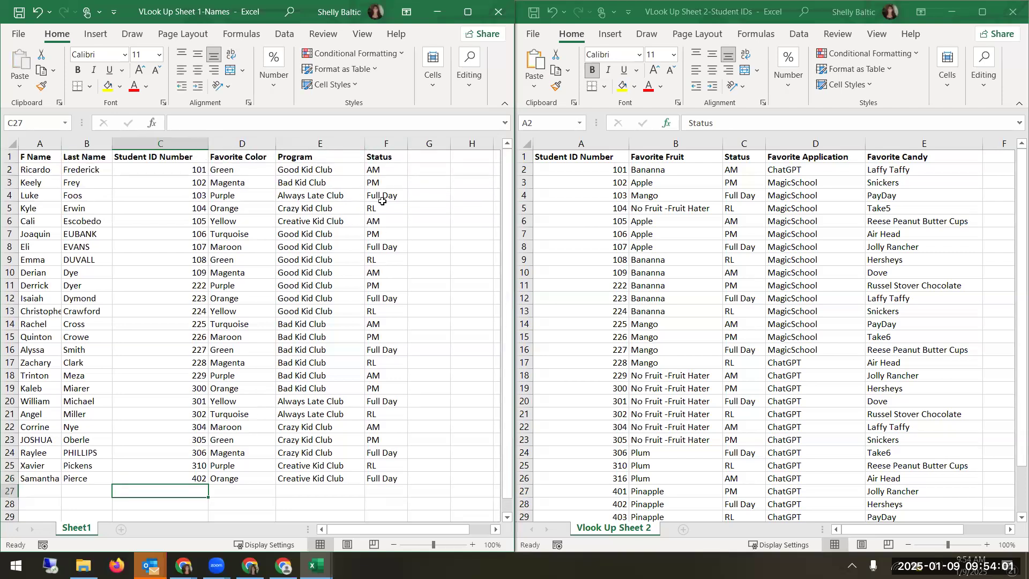
# Step: Undo the last change to the student ID in C26
pyautogui.click(96, 33)
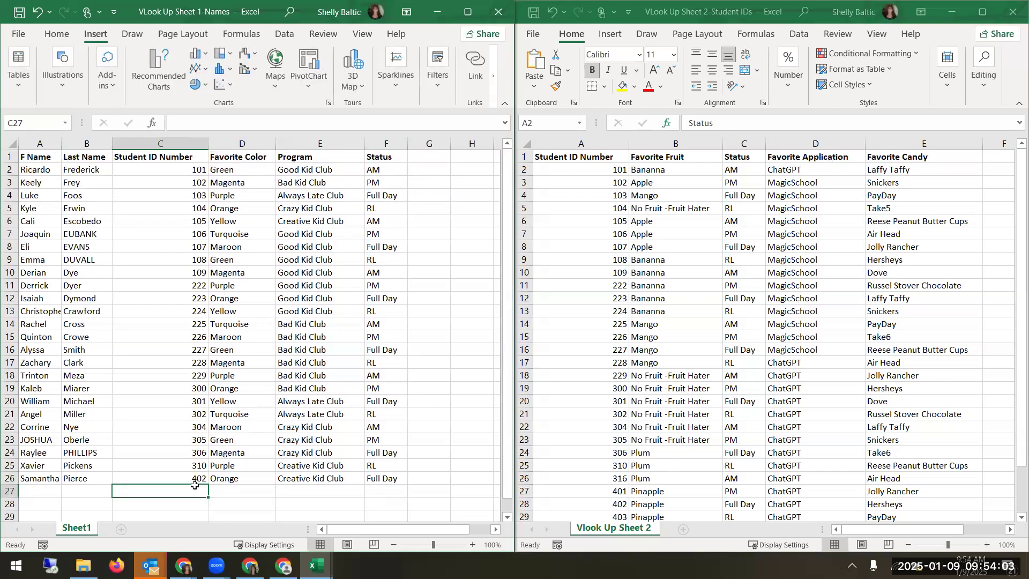
pyautogui.click(186, 481)
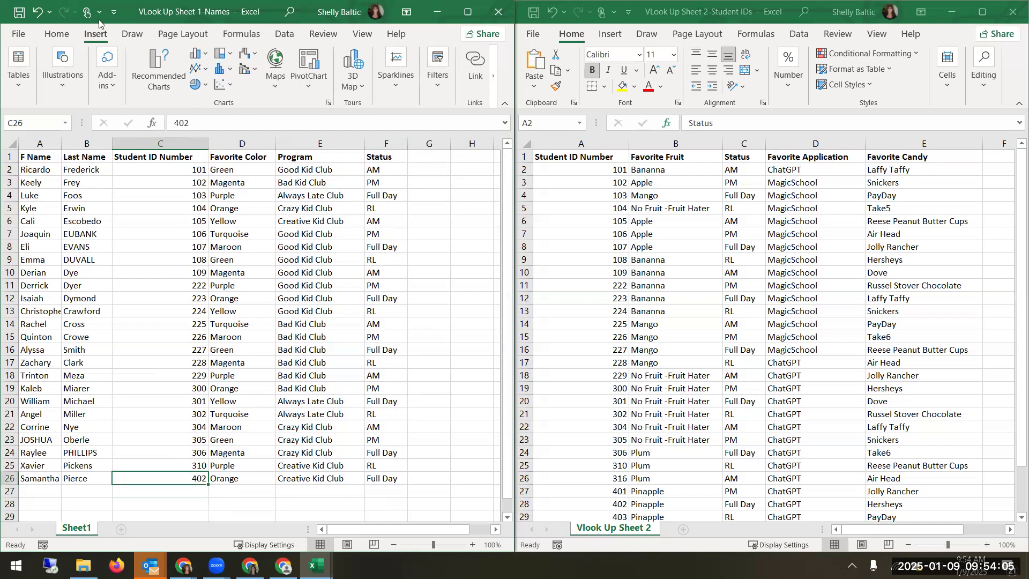
pyautogui.click(36, 12)
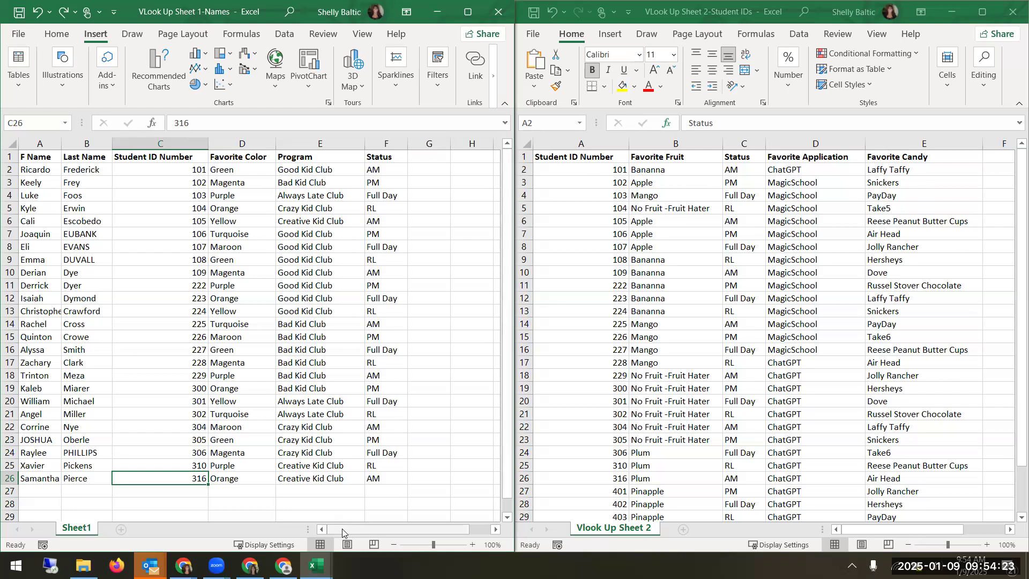
# Step: Add the column heading "Application" in cell G1 of the names workbook
pyautogui.click(419, 162)
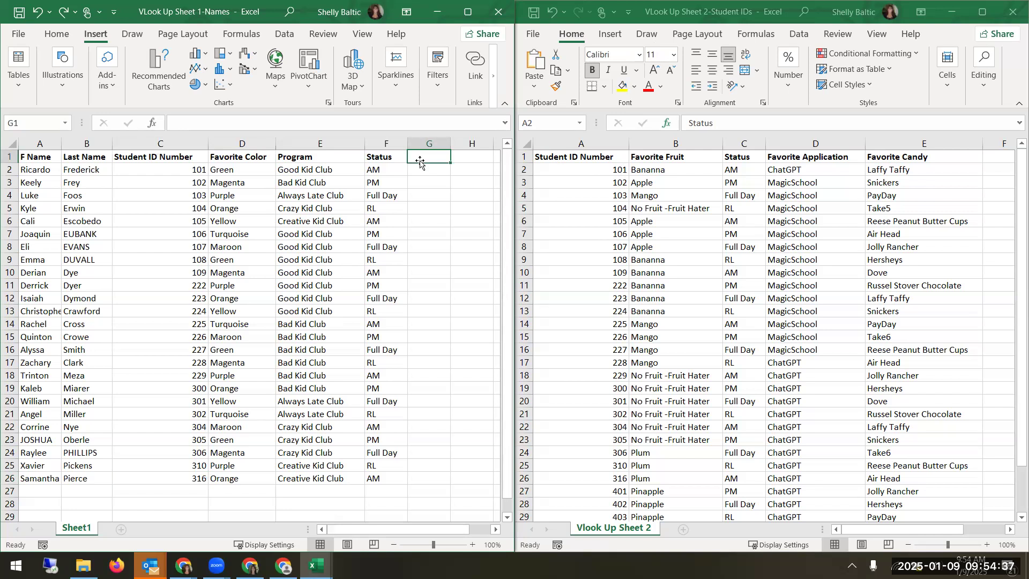
pyautogui.write('Application')
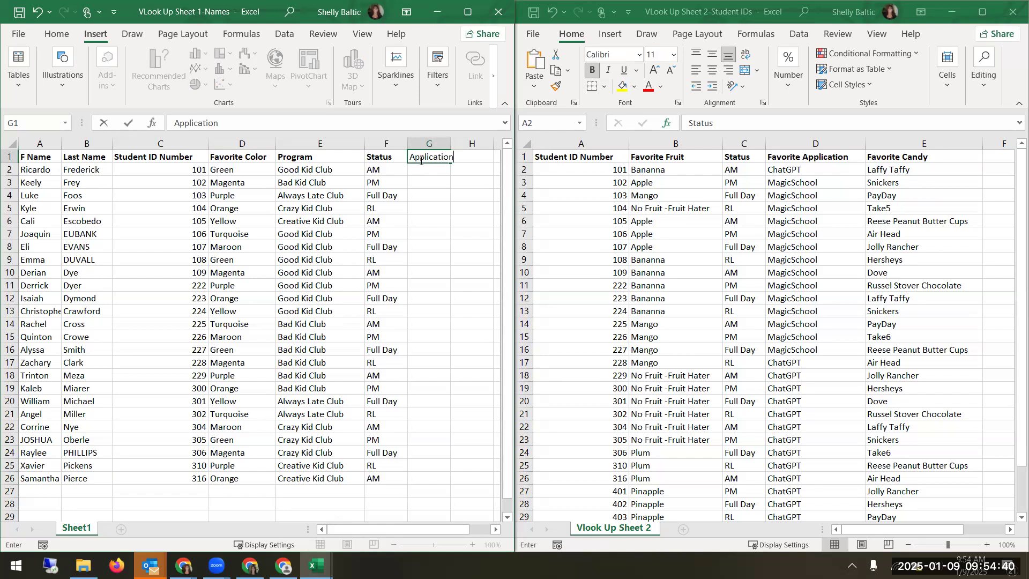
pyautogui.press('Return')
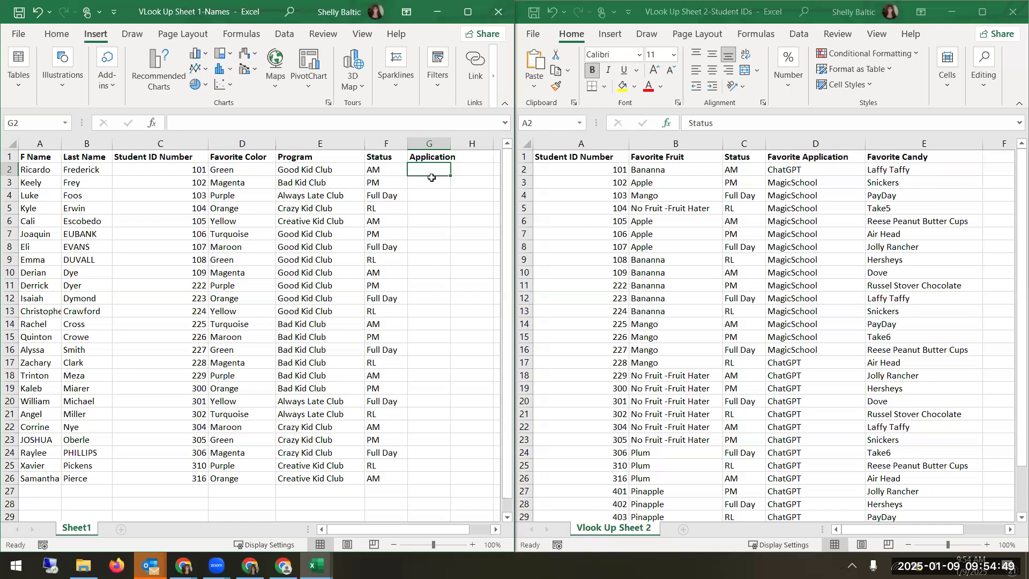
# Step: Insert a VLOOKUP function in G2 for the Application column with C2 as the lookup value
pyautogui.click(152, 123)
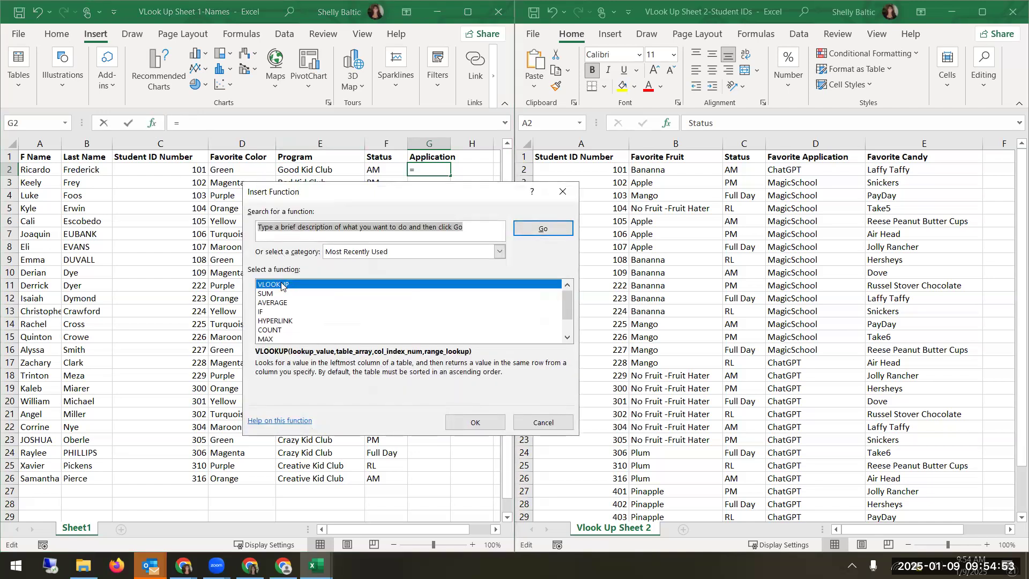
pyautogui.doubleClick(281, 285)
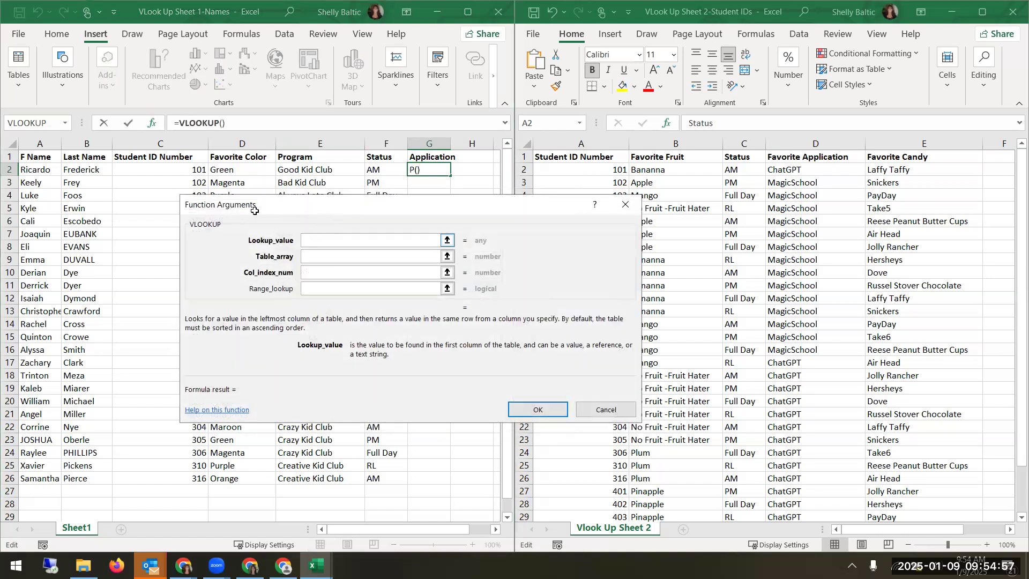
pyautogui.click(175, 169)
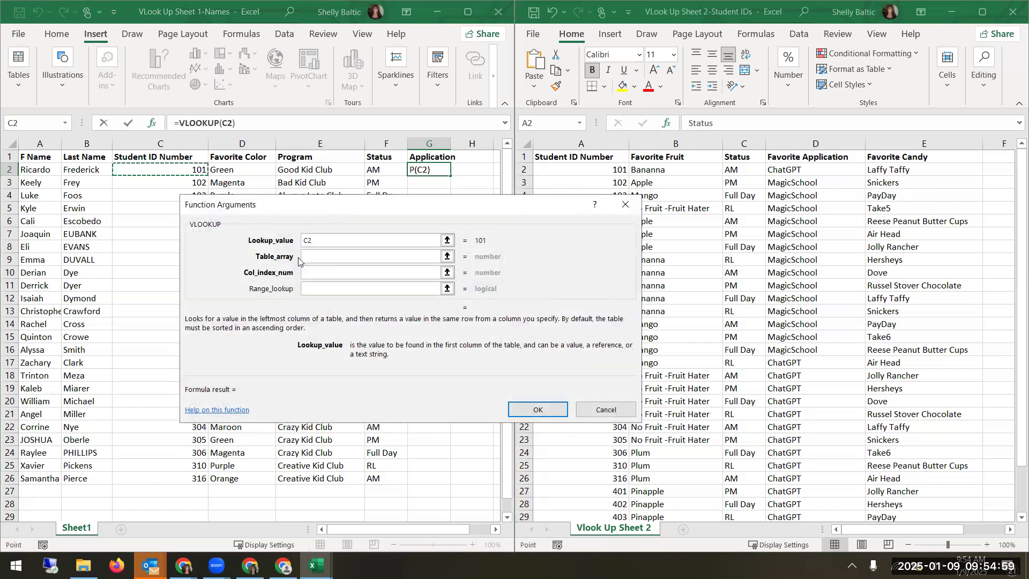
# Step: Set the table array of the G2 VLOOKUP to the range A2:E32 in the Student IDs workbook
pyautogui.click(319, 260)
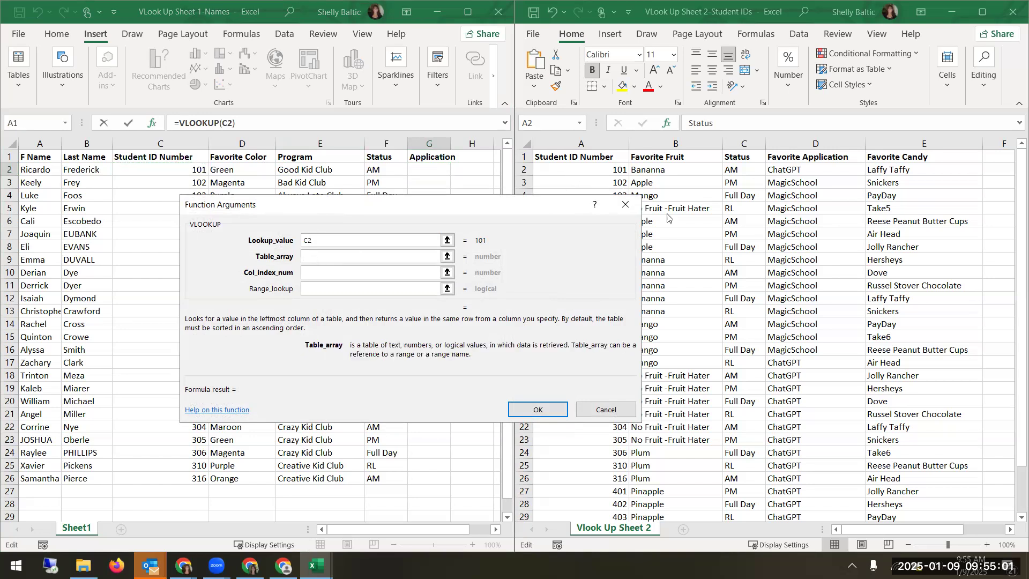
pyautogui.click(590, 172)
pyautogui.moveTo(590, 172); pyautogui.dragTo(871, 493)
# Step: Complete the G2 VLOOKUP with column index 4 and range lookup false, and fill it down to G26
pyautogui.click(335, 275)
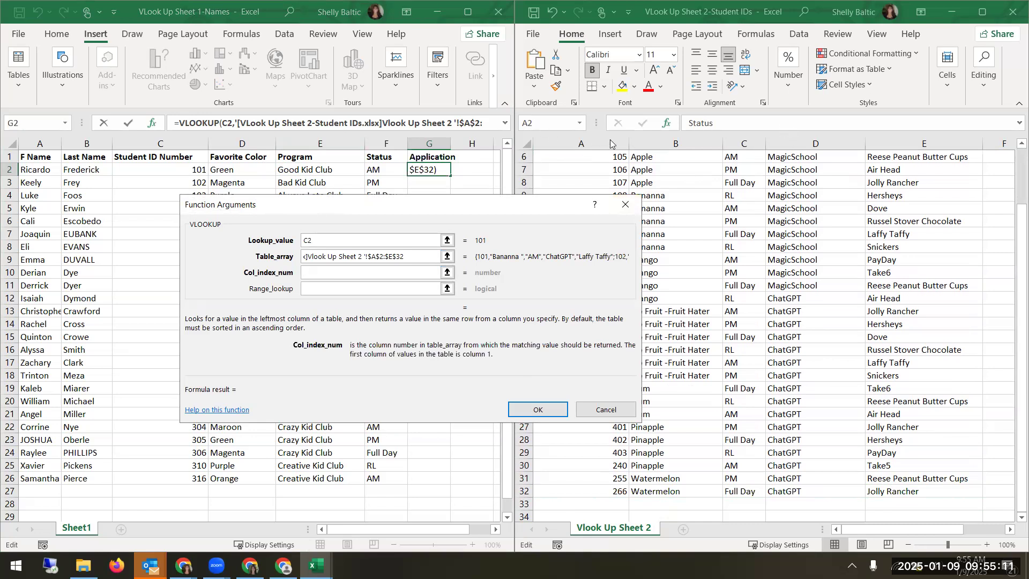
pyautogui.write('4')
pyautogui.click(322, 286)
pyautogui.write('false')
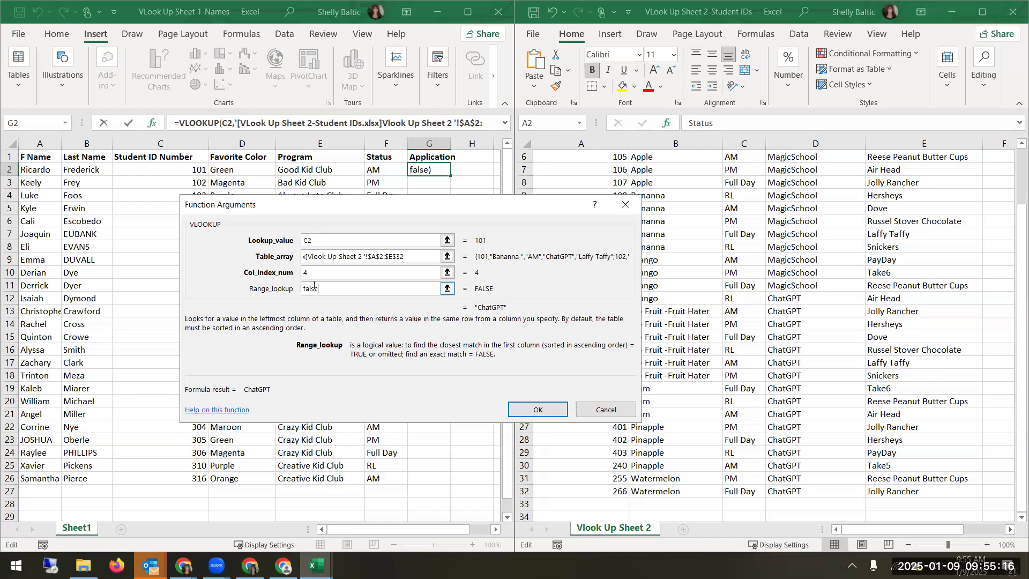
pyautogui.click(541, 409)
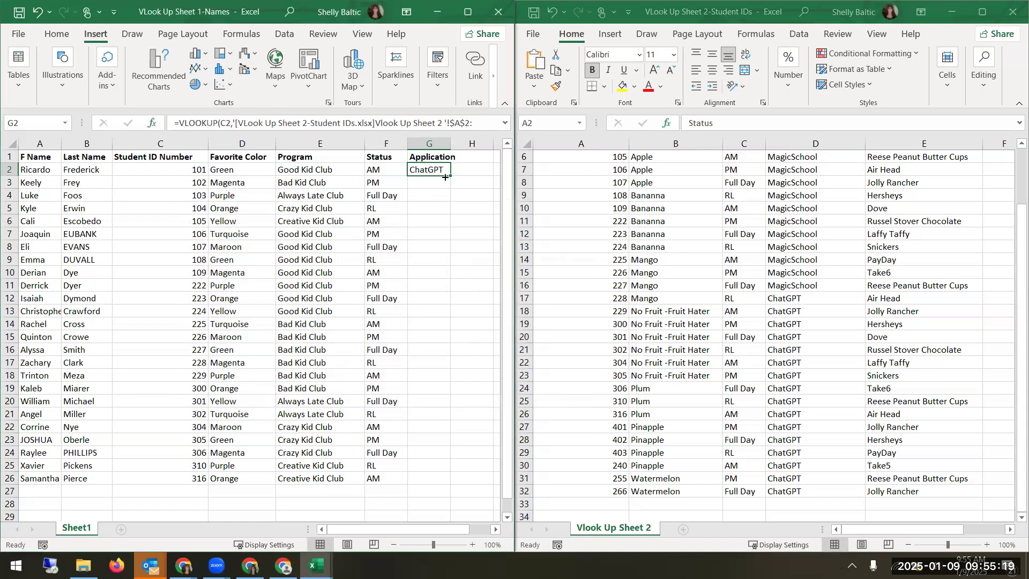
pyautogui.moveTo(451, 176); pyautogui.dragTo(449, 482)
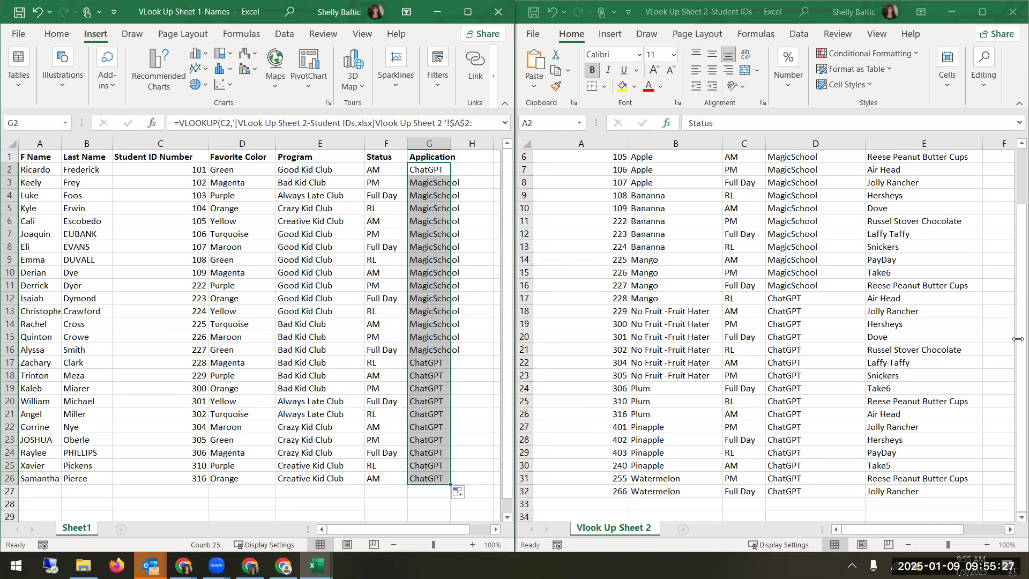
# Step: Change the Favorite Application in D21 of the Student IDs workbook to "MagicSchool"
pyautogui.click(788, 351)
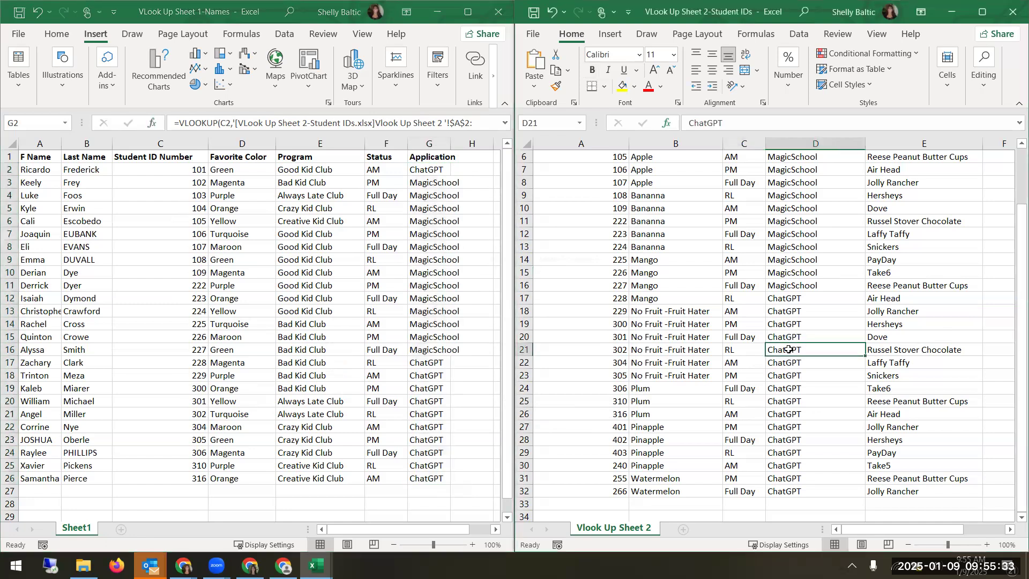
pyautogui.write('Magi')
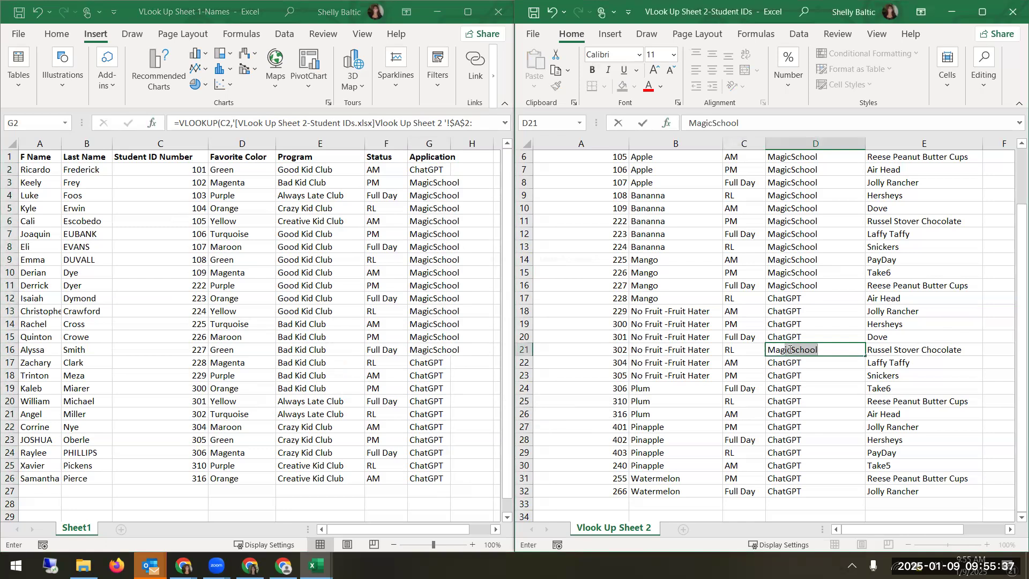
pyautogui.press('Return')
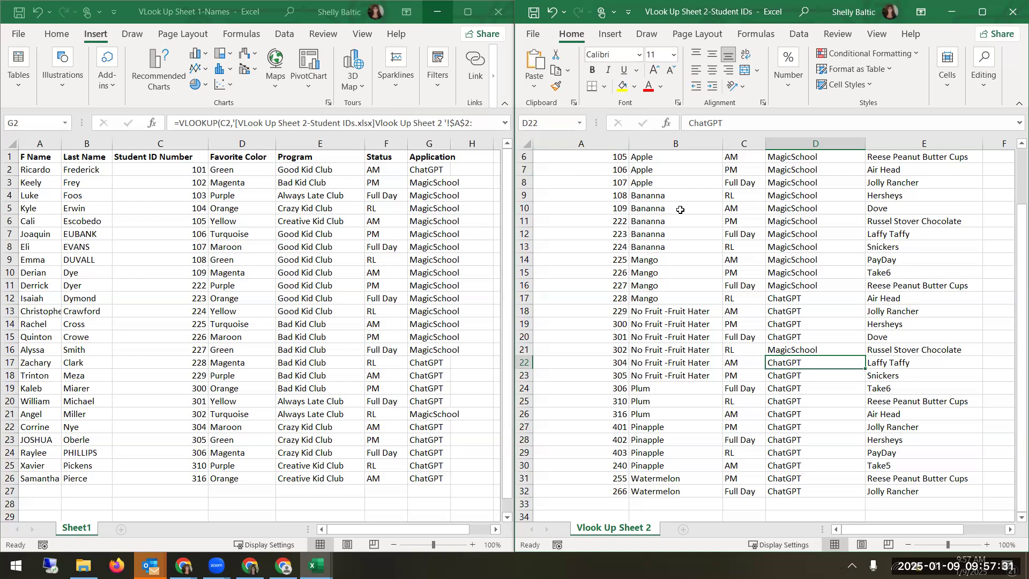
# Step: Clear the Status and Application results in F3:G26 of the names workbook
pyautogui.scroll(2, 662, 247)
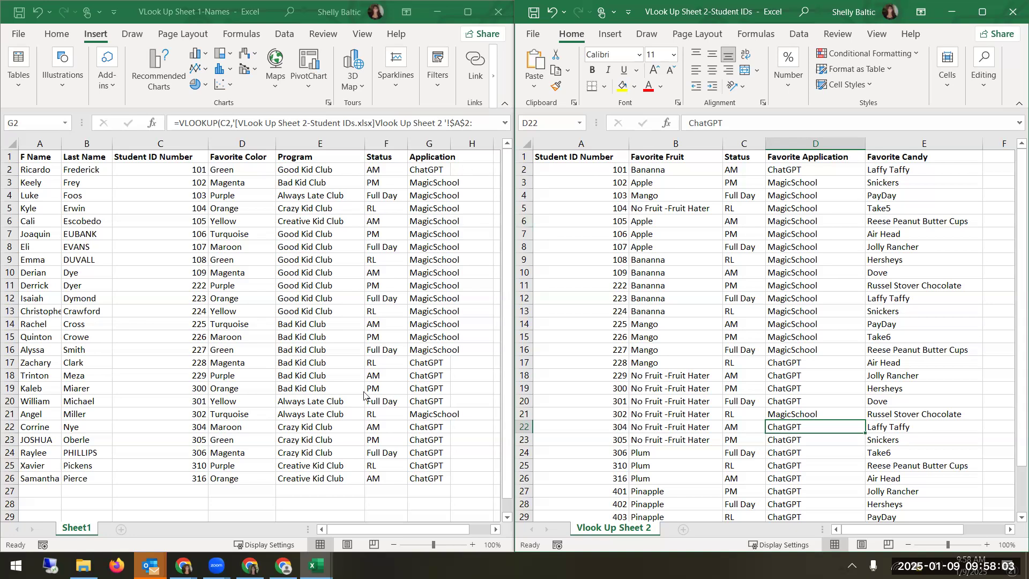
pyautogui.moveTo(416, 530); pyautogui.dragTo(435, 530)
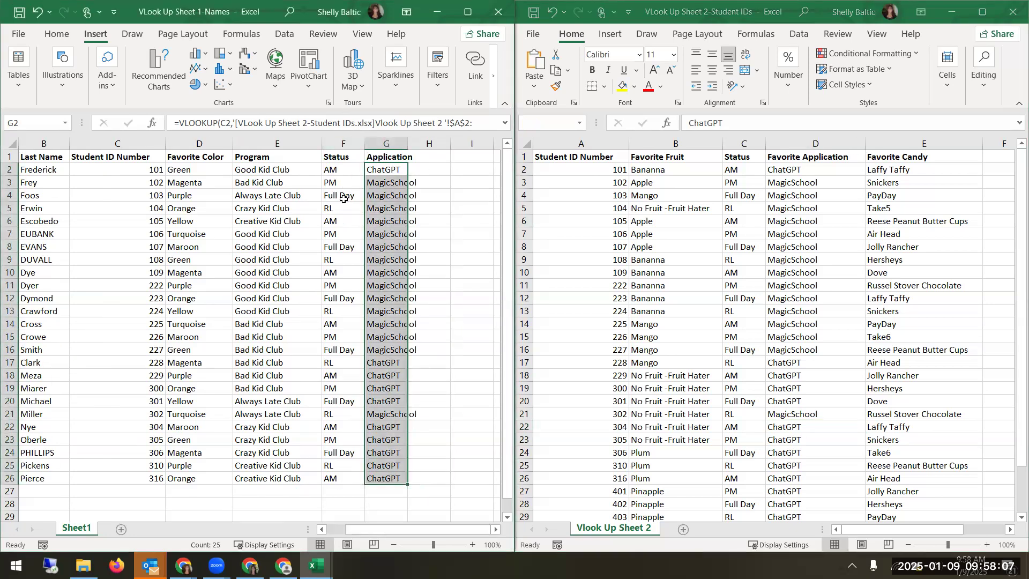
pyautogui.moveTo(343, 181); pyautogui.dragTo(380, 484)
pyautogui.press('Delete')
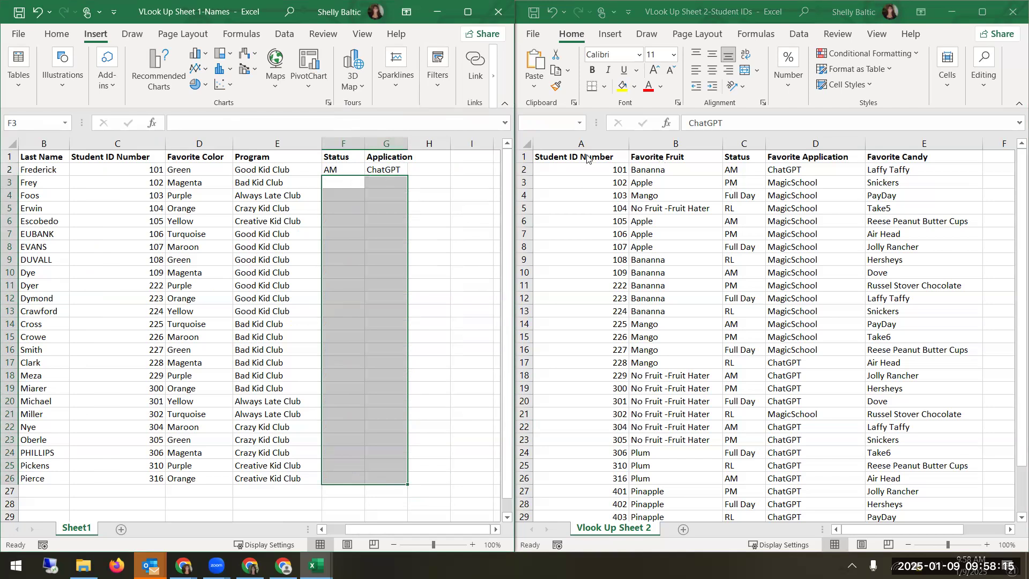
# Step: Fill the Status and Application formulas in F2:G2 down together through row 26
pyautogui.click(352, 168)
pyautogui.press('Right')
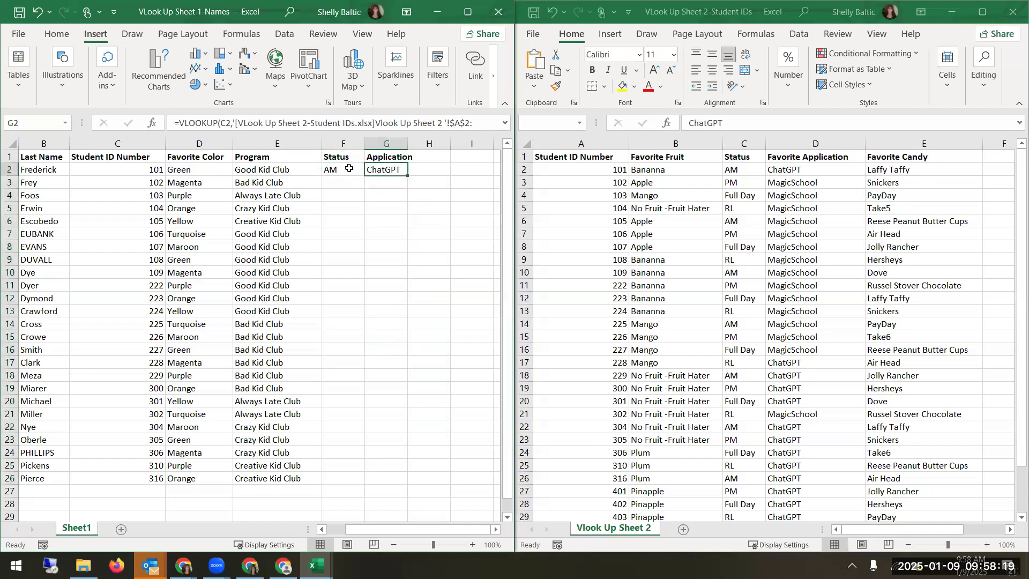
pyautogui.moveTo(351, 170); pyautogui.dragTo(384, 170)
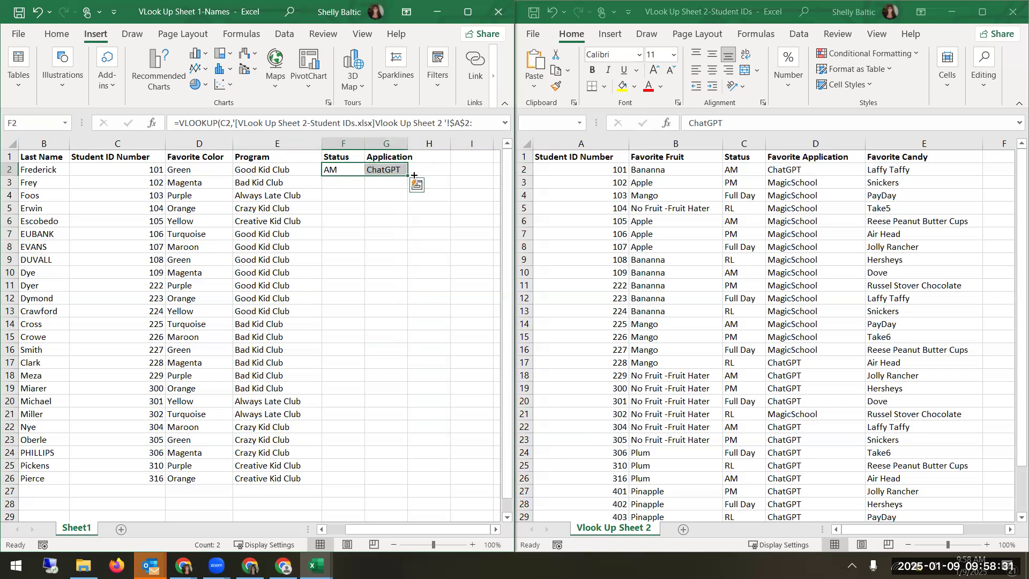
pyautogui.moveTo(389, 405); pyautogui.dragTo(408, 485)
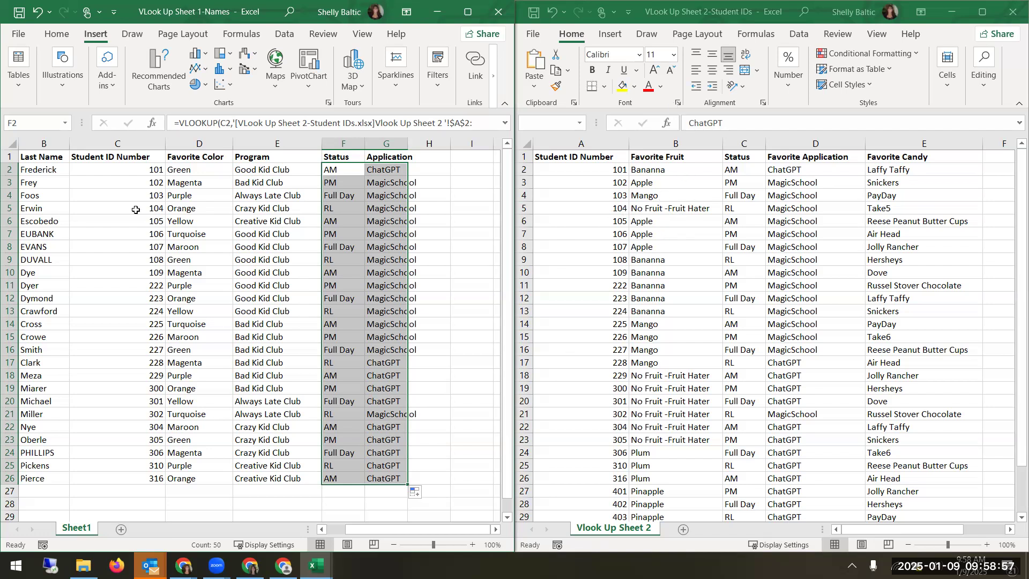
# Step: Review the Student ID Number, Status and Favorite Application columns in the Student IDs workbook
pyautogui.moveTo(362, 531); pyautogui.dragTo(326, 530)
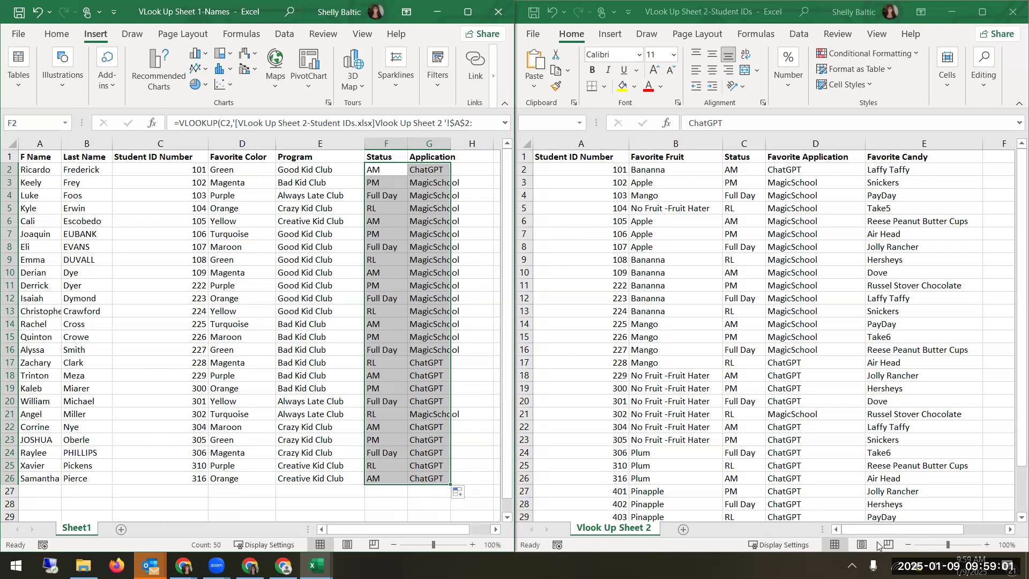
pyautogui.moveTo(897, 529); pyautogui.dragTo(990, 521)
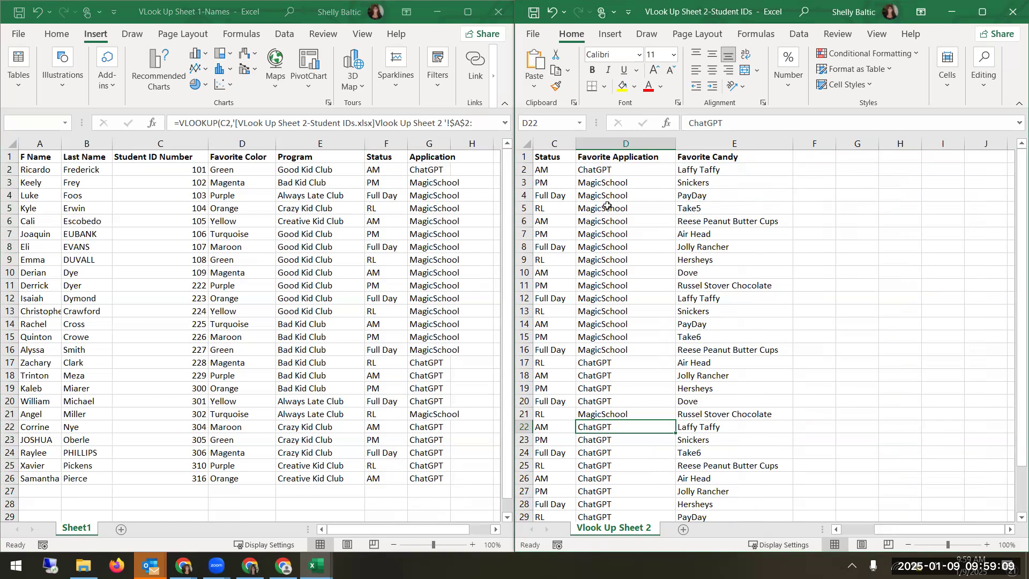
pyautogui.click(853, 534)
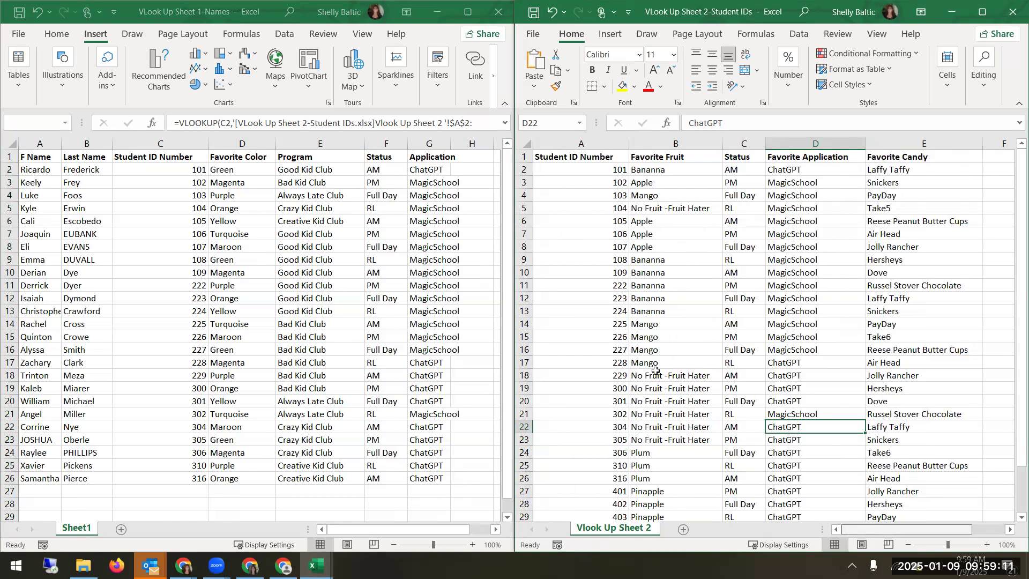
pyautogui.click(612, 169)
pyautogui.click(730, 170)
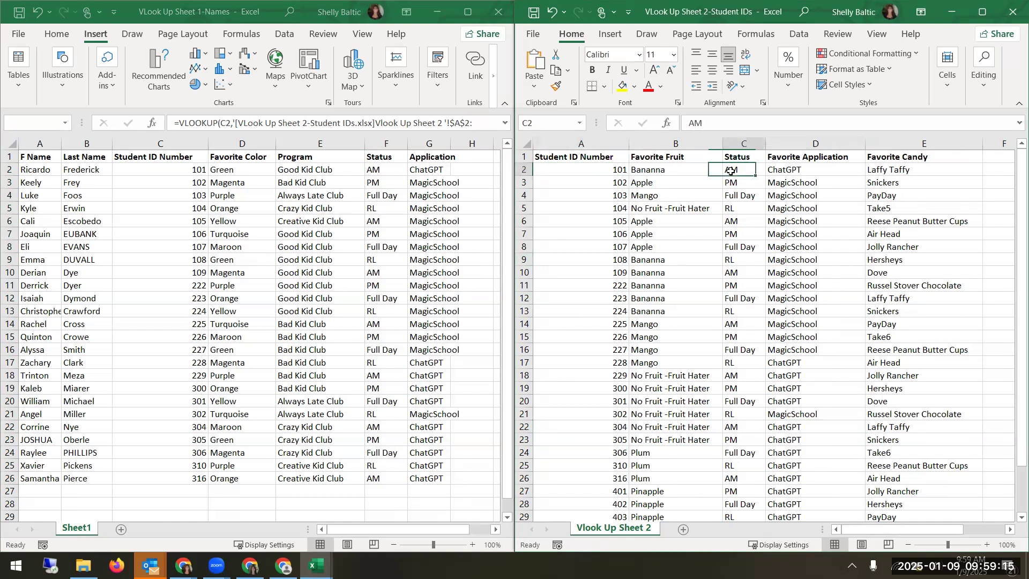
pyautogui.click(788, 174)
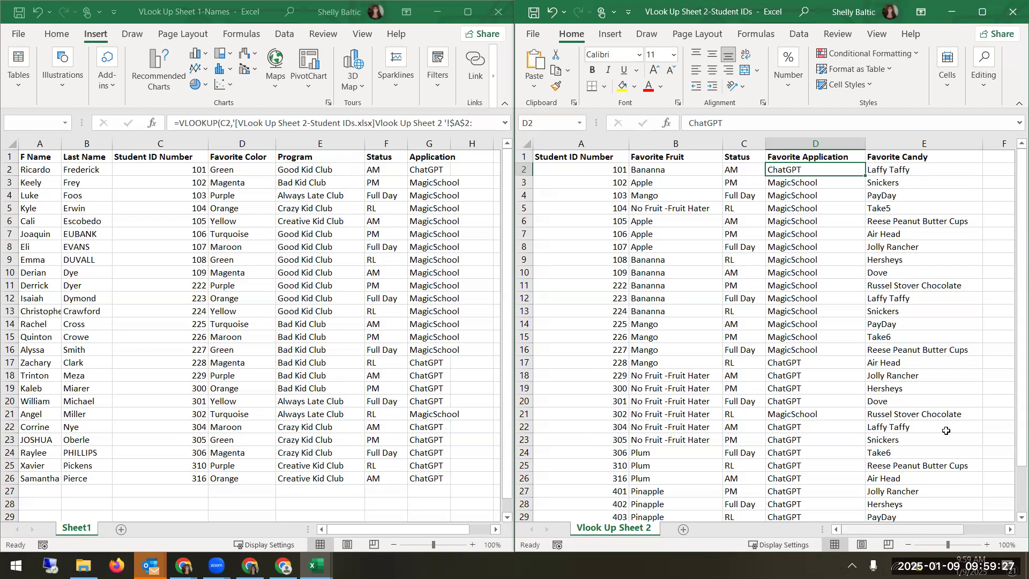
# Step: Add the column heading "Program" in cell F1 of the Student IDs workbook
pyautogui.moveTo(929, 530); pyautogui.dragTo(965, 531)
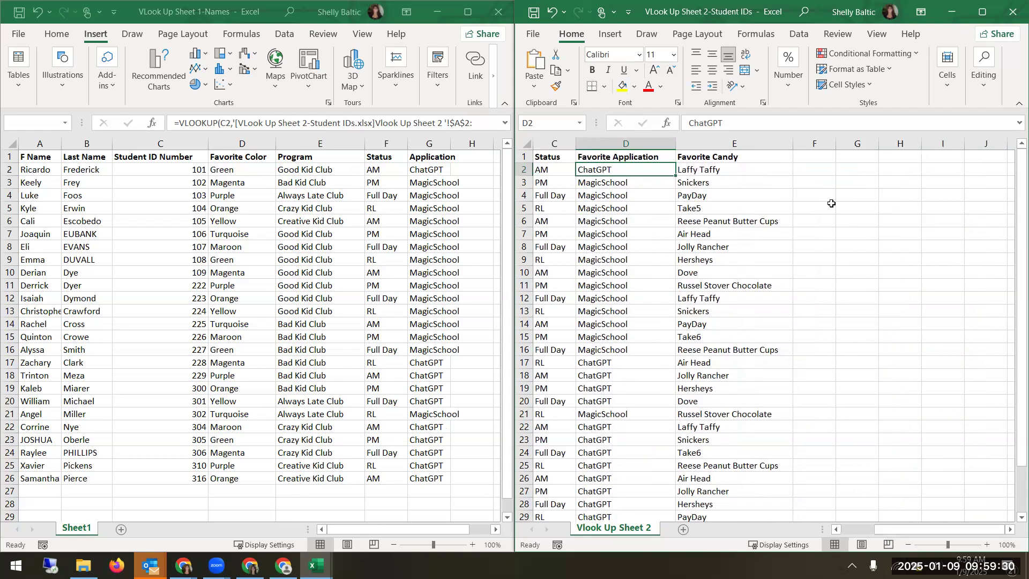
pyautogui.click(815, 163)
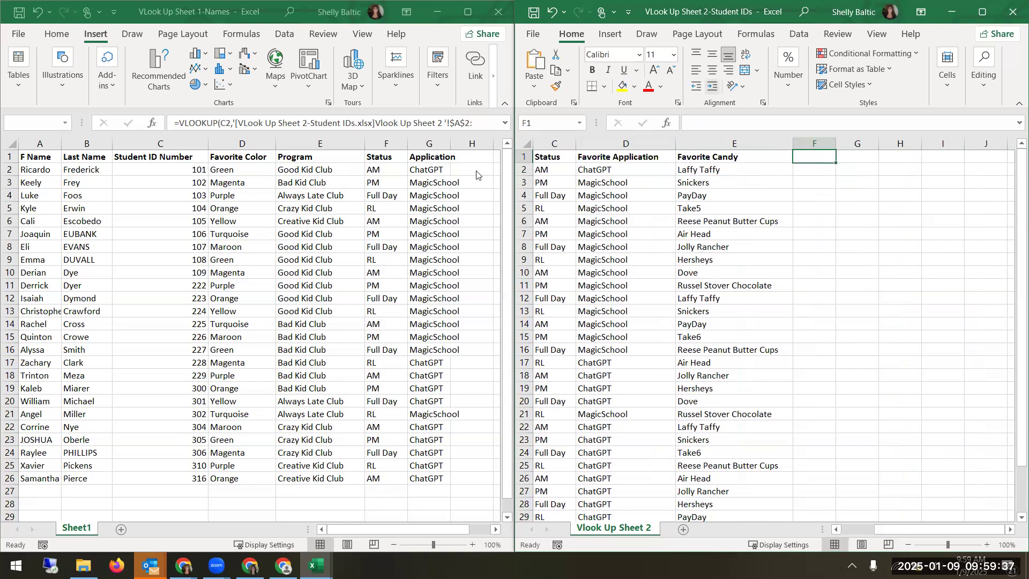
pyautogui.moveTo(893, 529); pyautogui.dragTo(854, 530)
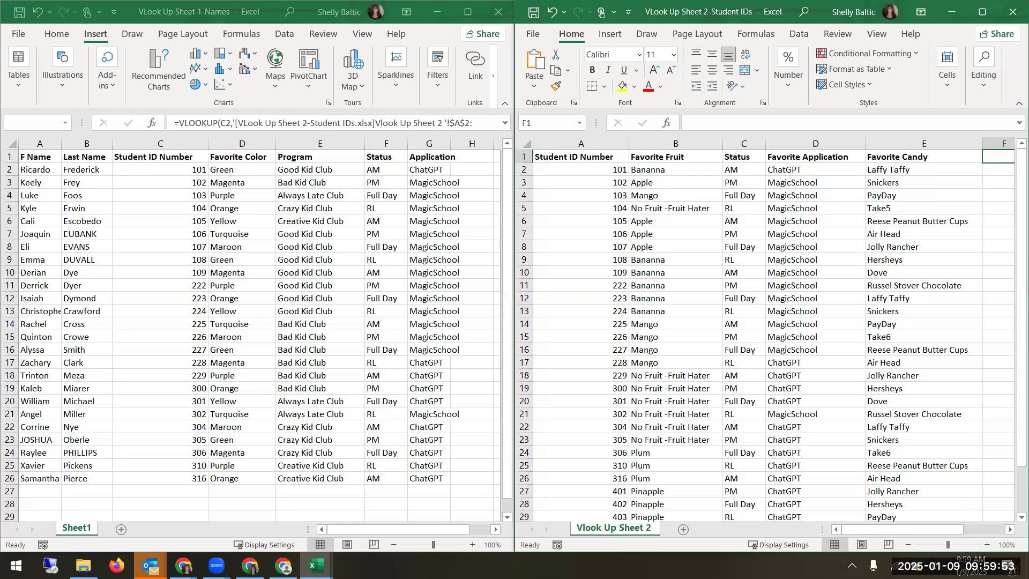
pyautogui.moveTo(872, 533); pyautogui.dragTo(950, 544)
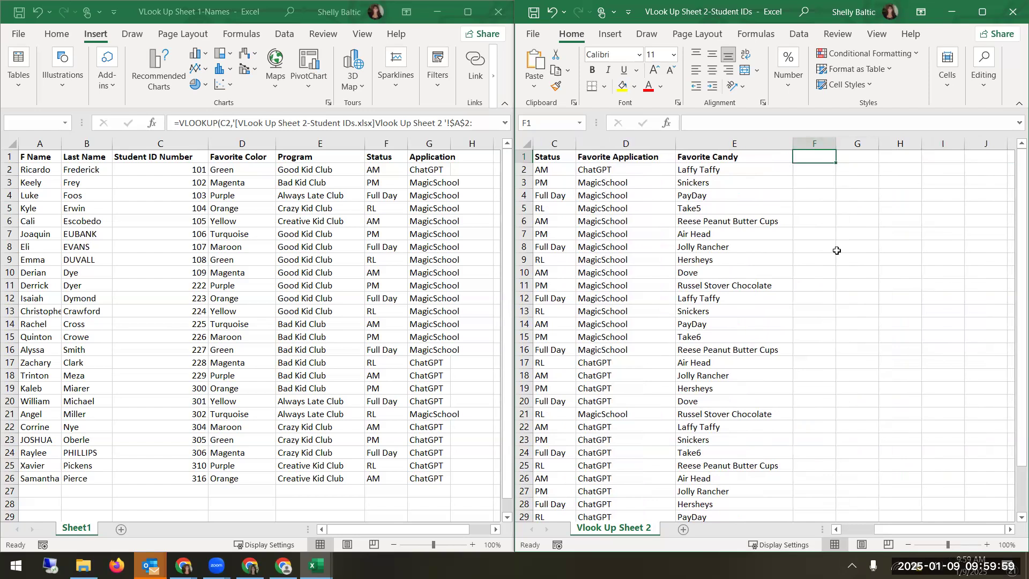
pyautogui.moveTo(898, 531); pyautogui.dragTo(944, 530)
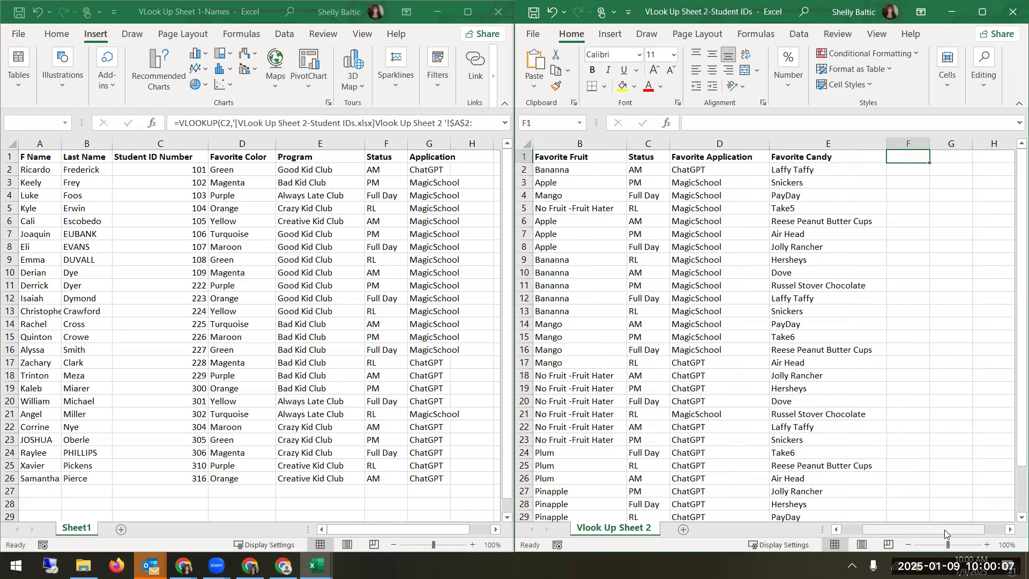
pyautogui.write('Pr')
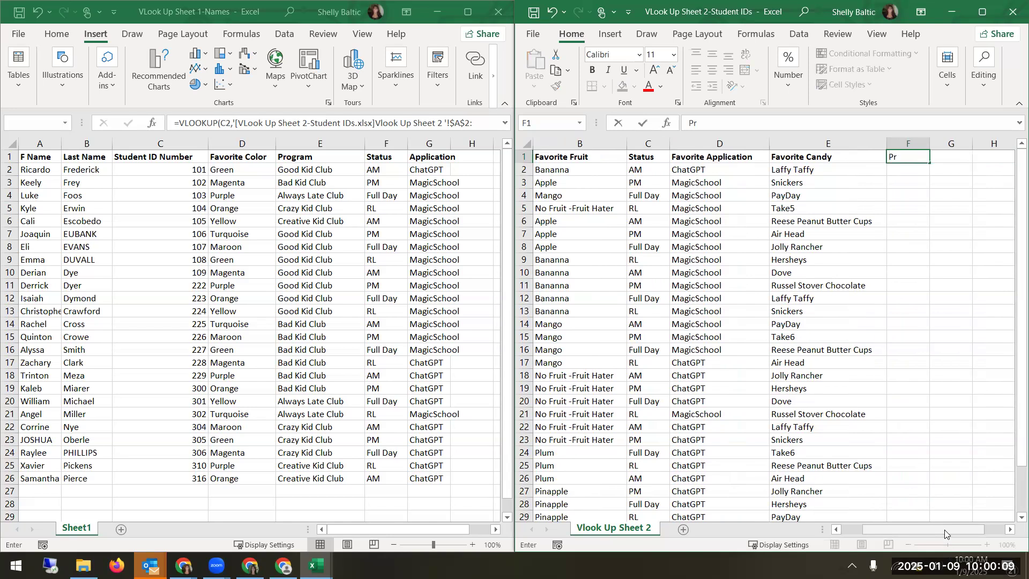
pyautogui.write('ogram')
pyautogui.press('Return')
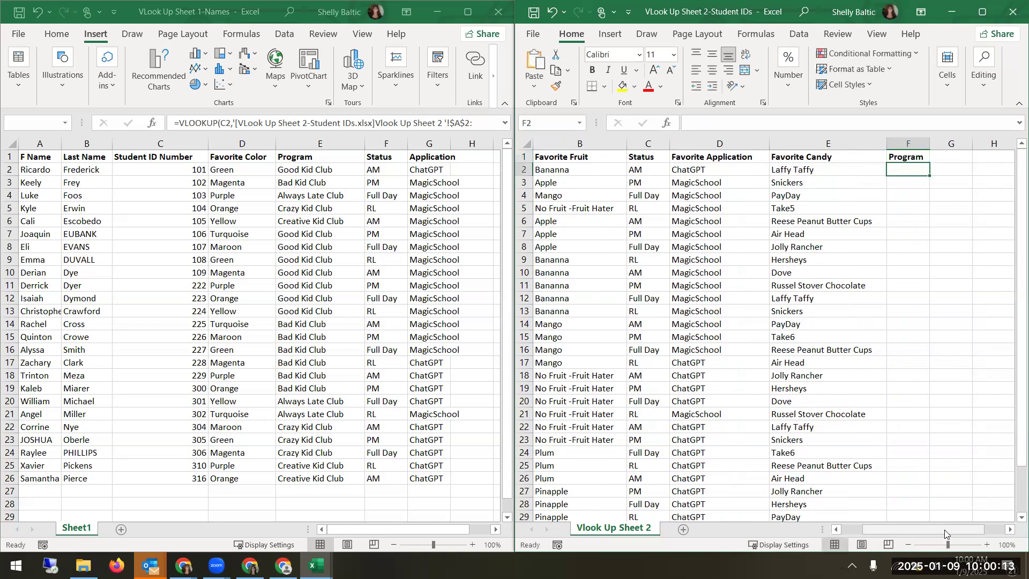
# Step: Insert a VLOOKUP function in F2 of the Student IDs workbook with A2 as the lookup value
pyautogui.click(670, 123)
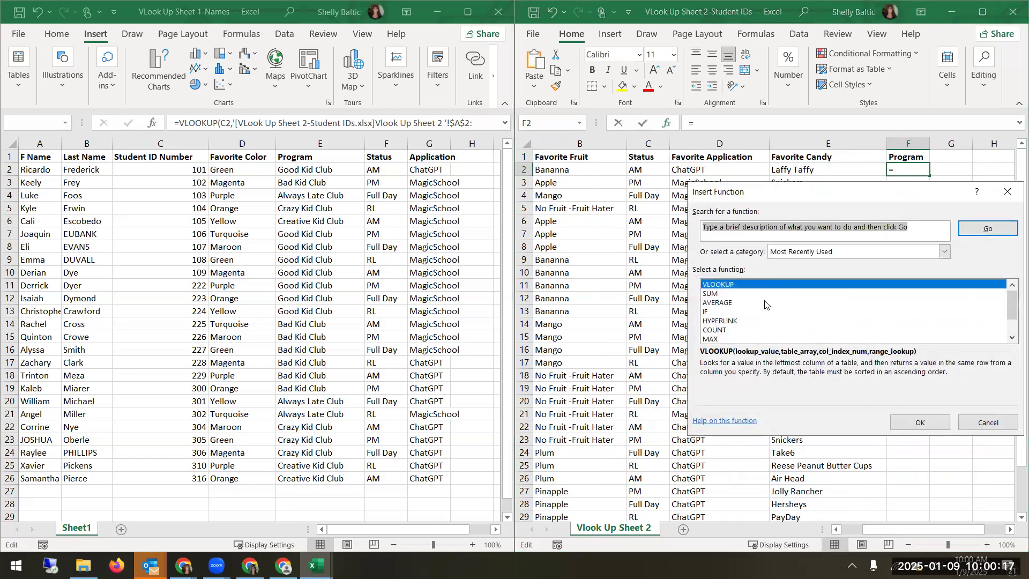
pyautogui.doubleClick(736, 287)
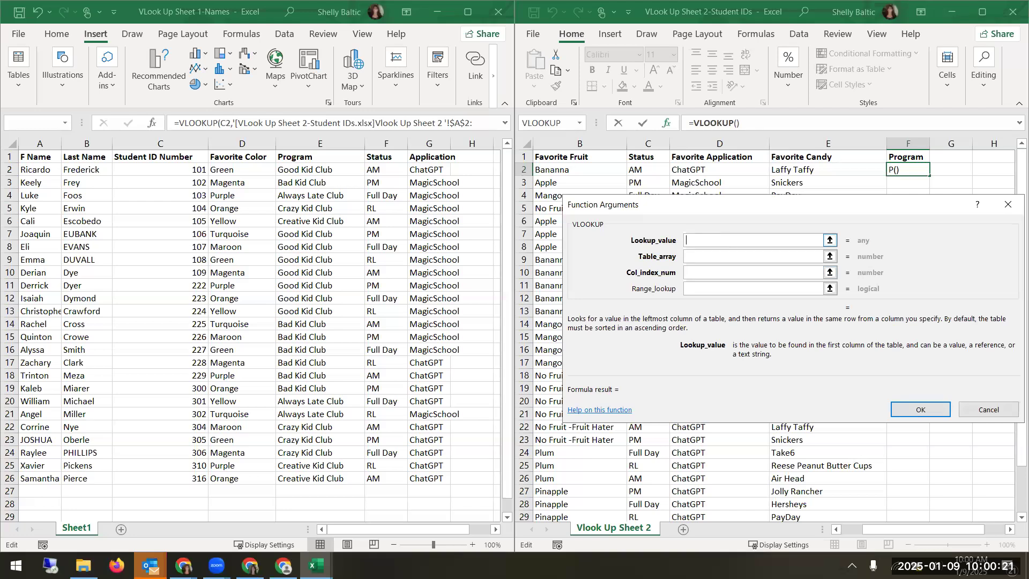
pyautogui.moveTo(897, 530); pyautogui.dragTo(842, 530)
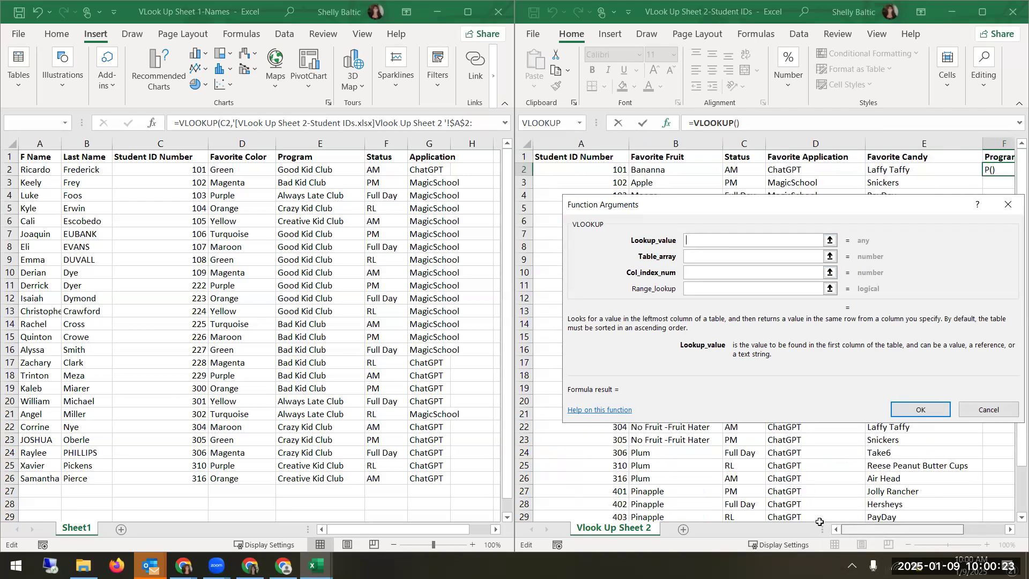
pyautogui.click(609, 170)
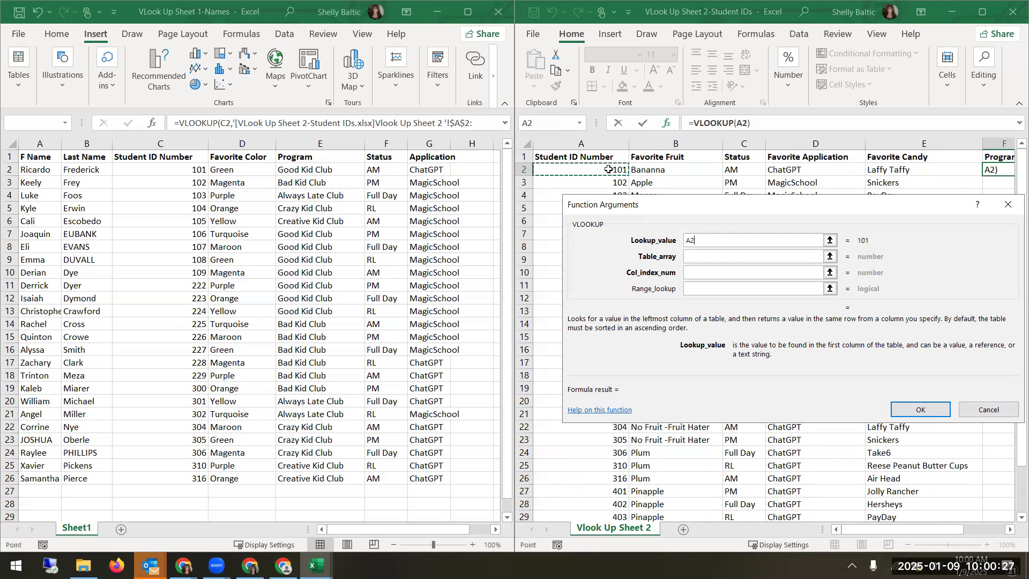
# Step: Set the table array of the Program VLOOKUP to the range C2:E26 in the names workbook
pyautogui.click(691, 256)
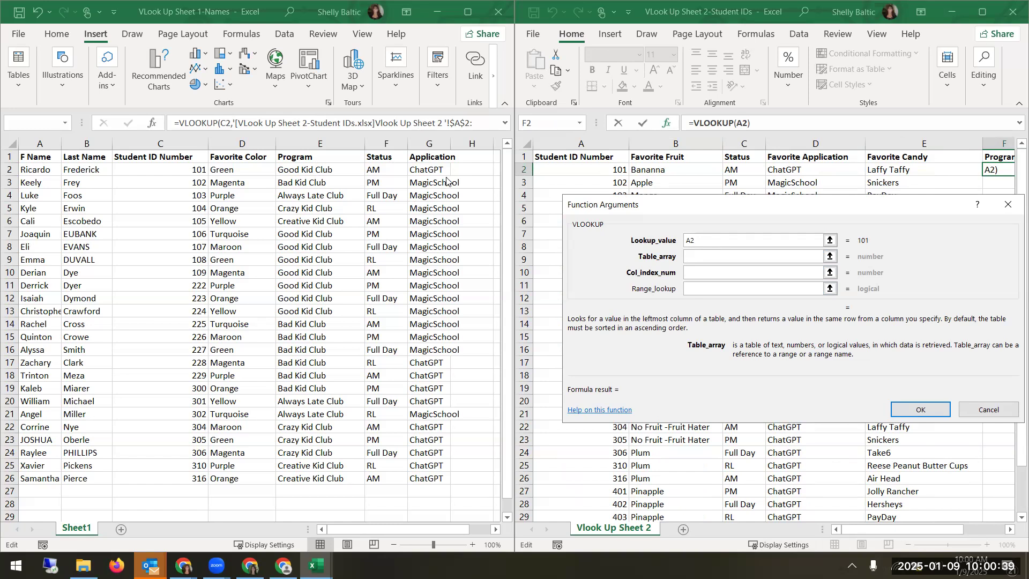
pyautogui.click(167, 168)
pyautogui.moveTo(166, 168); pyautogui.dragTo(290, 478)
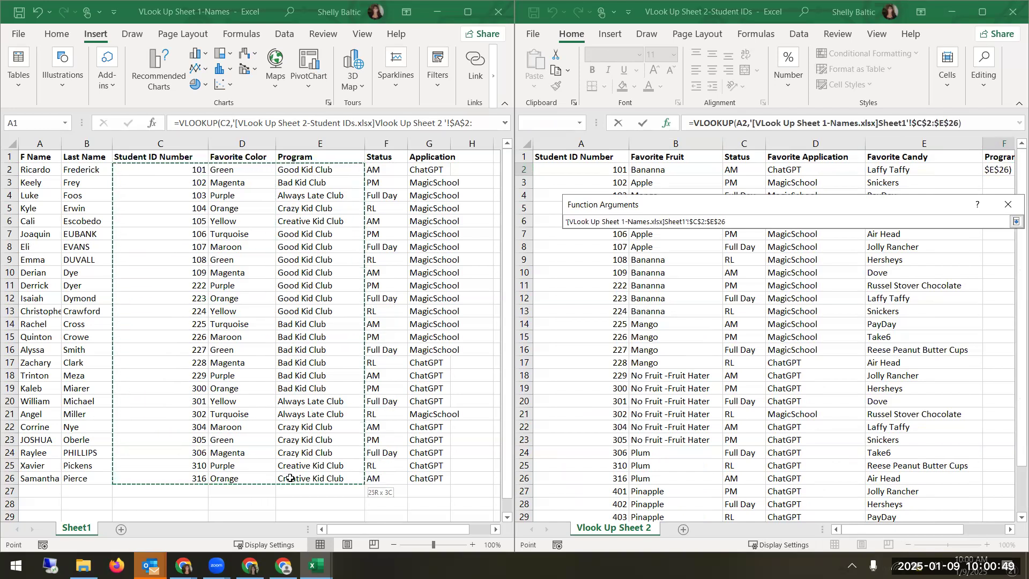
pyautogui.click(290, 478)
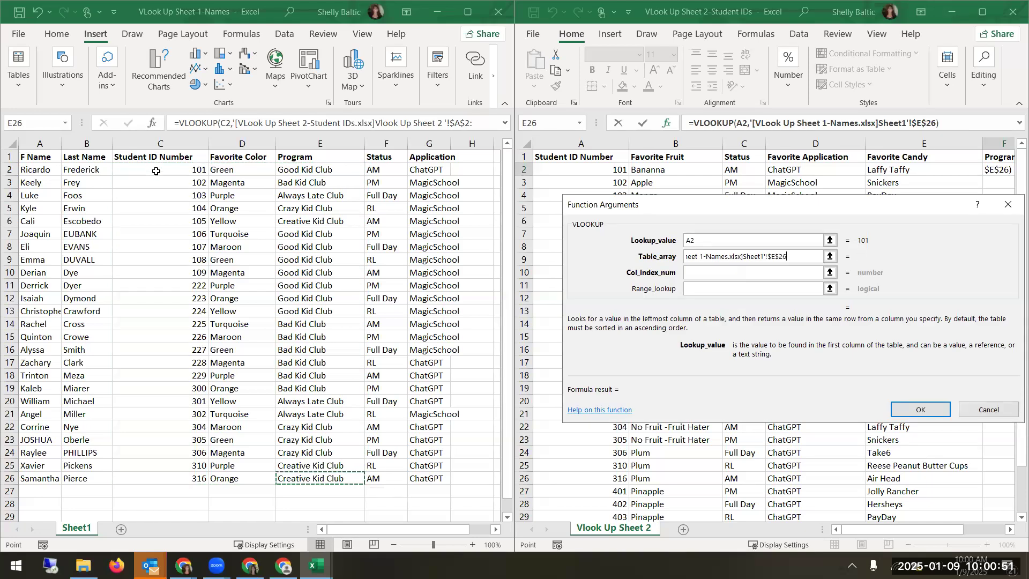
pyautogui.moveTo(156, 171); pyautogui.dragTo(313, 478)
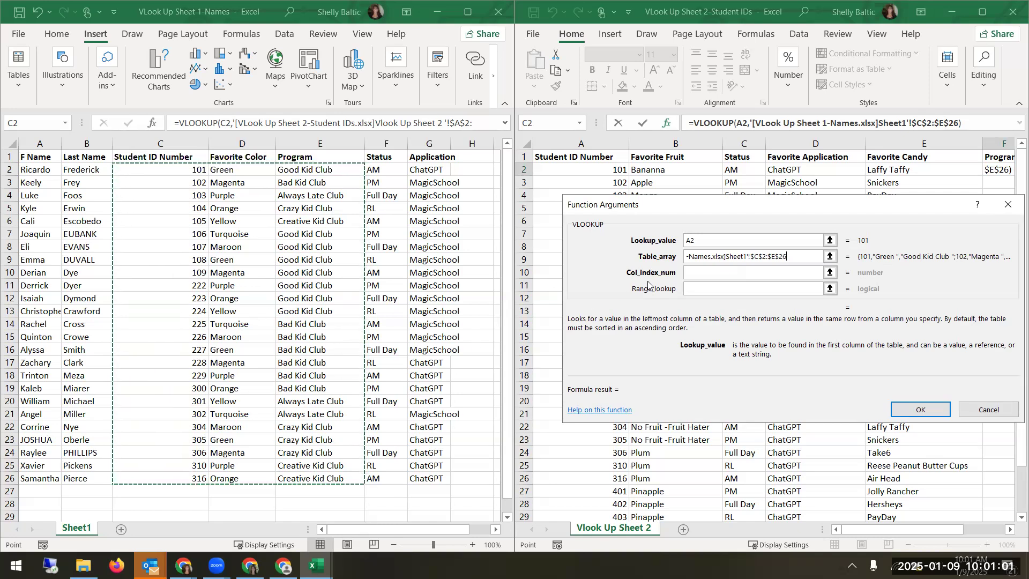
pyautogui.click(699, 270)
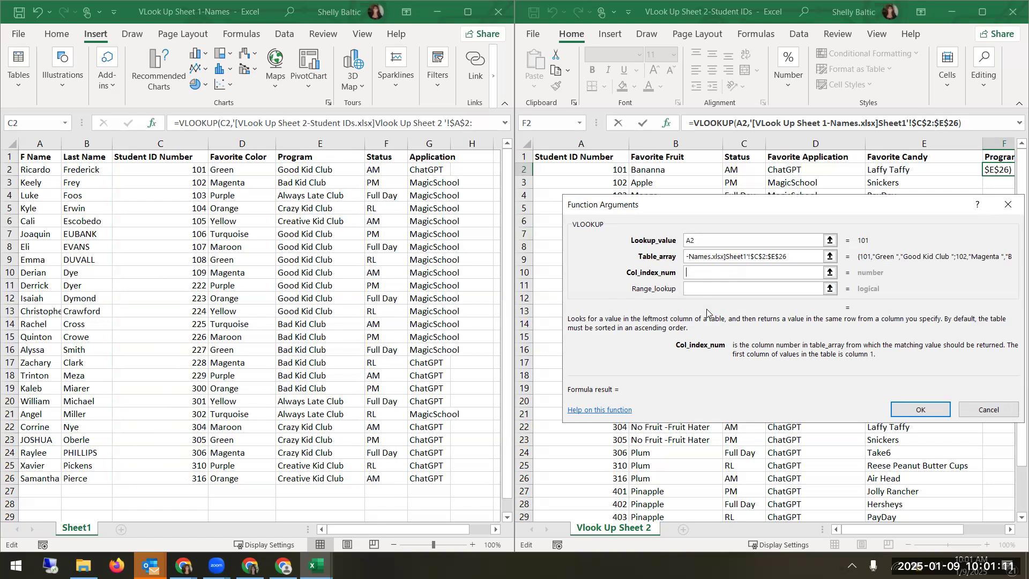
# Step: Finish the Program VLOOKUP with column index number 3 and range lookup false
pyautogui.write('3')
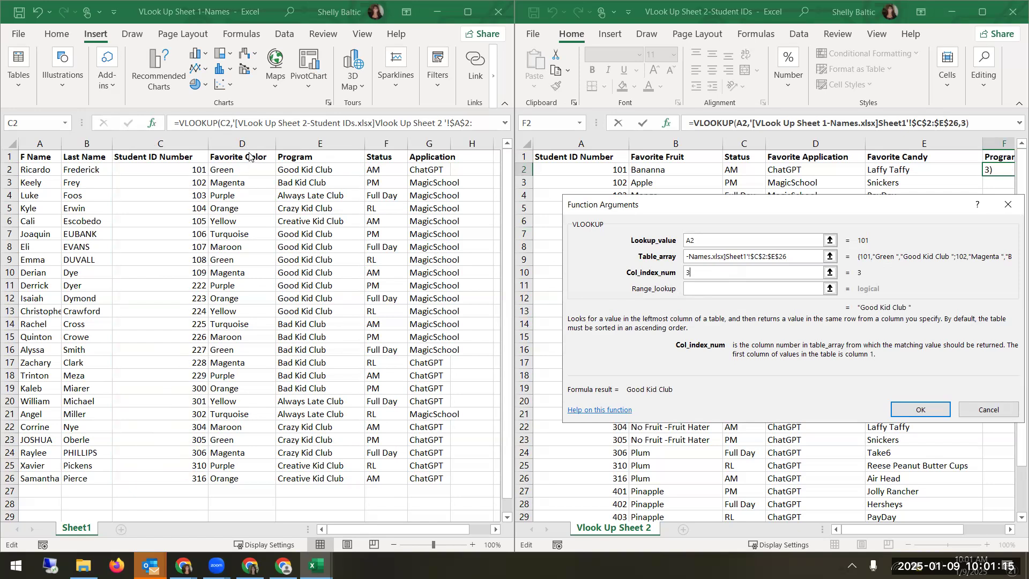
pyautogui.click(698, 288)
pyautogui.write('false')
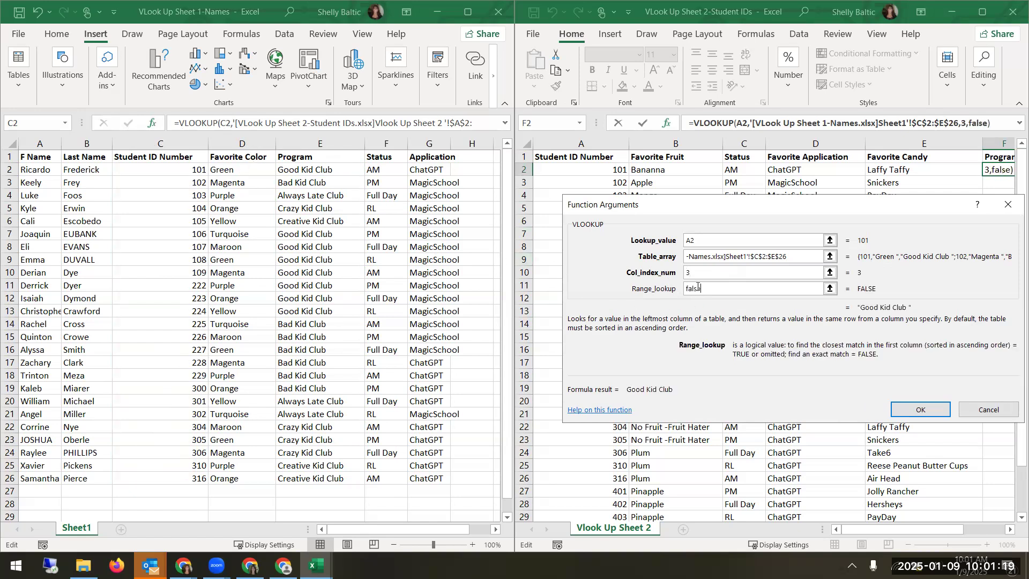
pyautogui.click(899, 410)
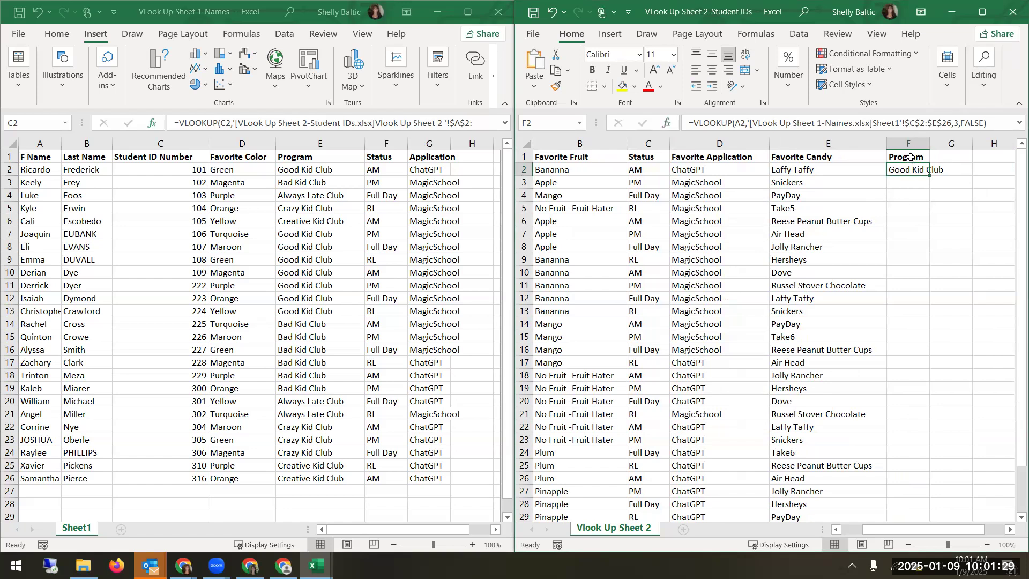
# Step: Add the column heading "First" in cell G1 of the Student IDs workbook
pyautogui.click(942, 158)
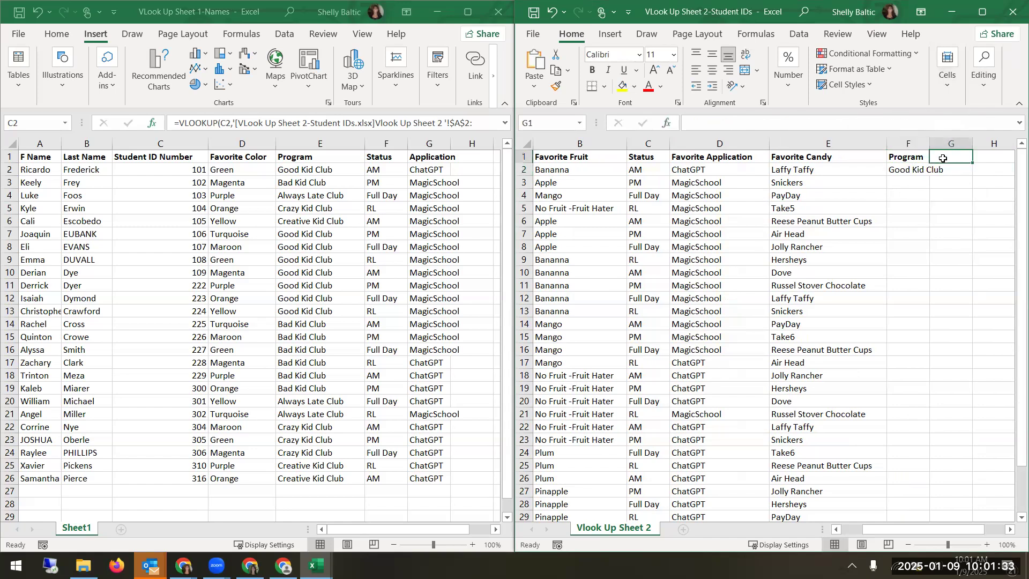
pyautogui.write('First')
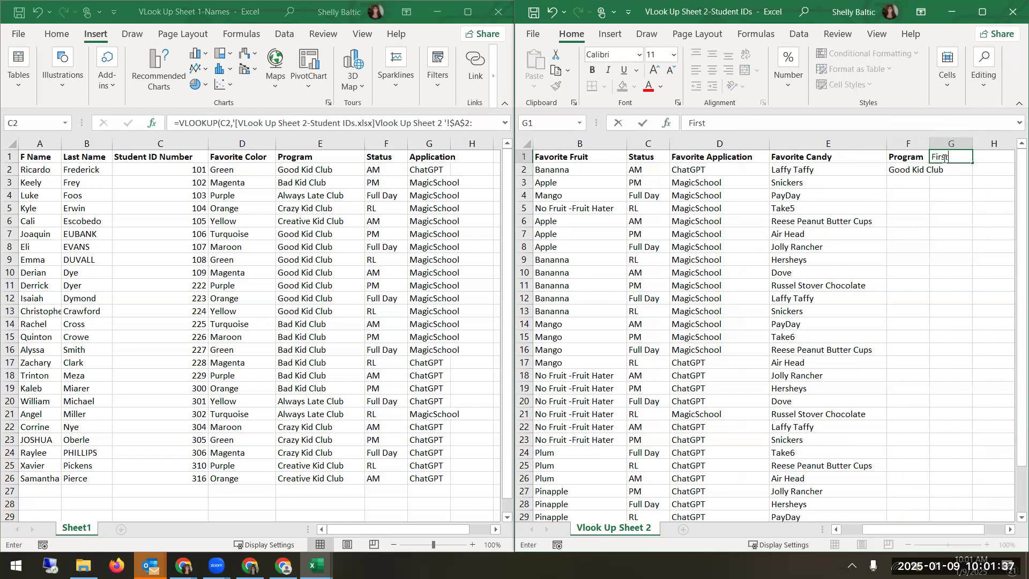
pyautogui.press('Return')
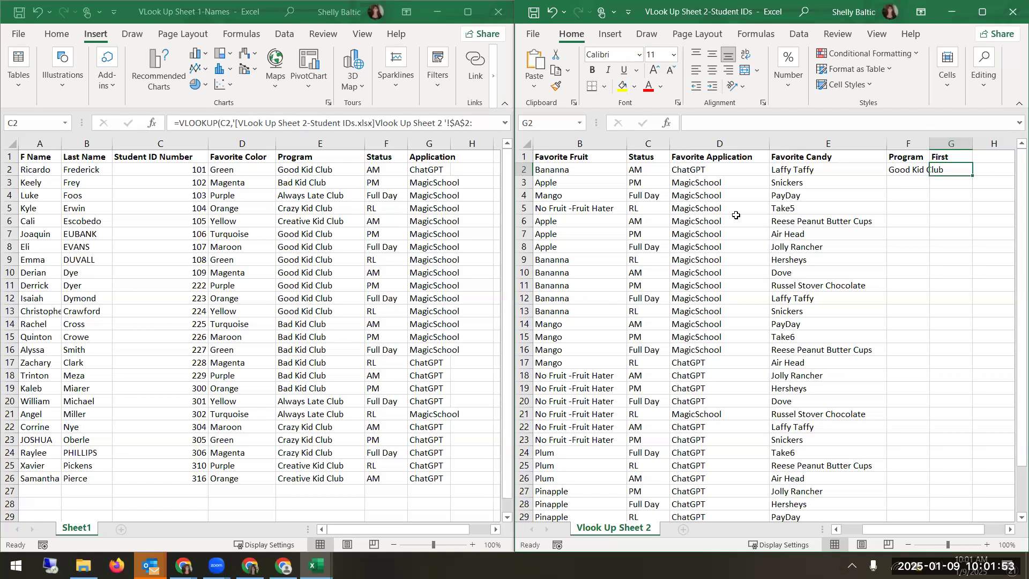
# Step: Insert a VLOOKUP in G2 with lookup value A2 and table array A2:C26 from the names workbook
pyautogui.click(666, 123)
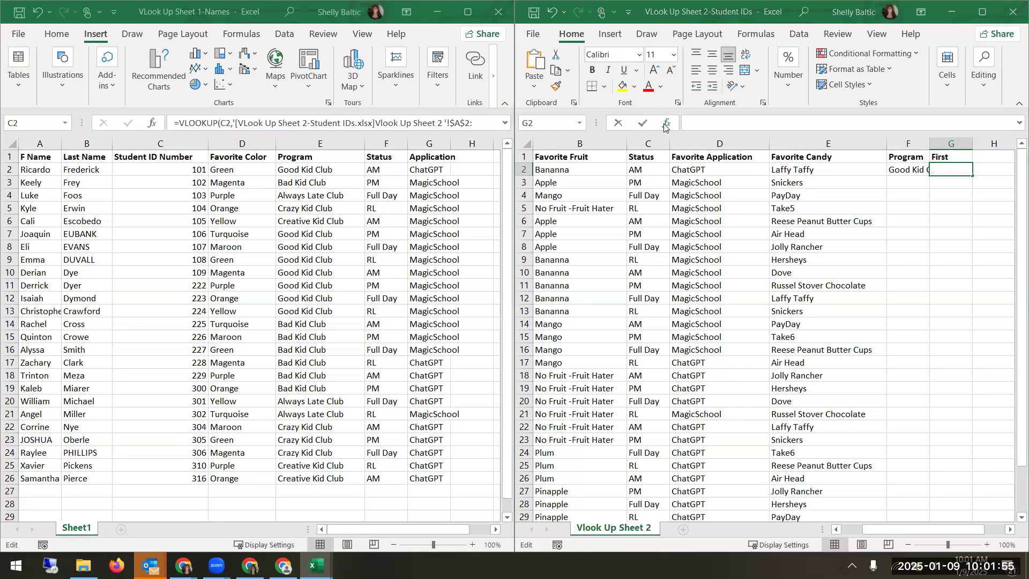
pyautogui.doubleClick(668, 288)
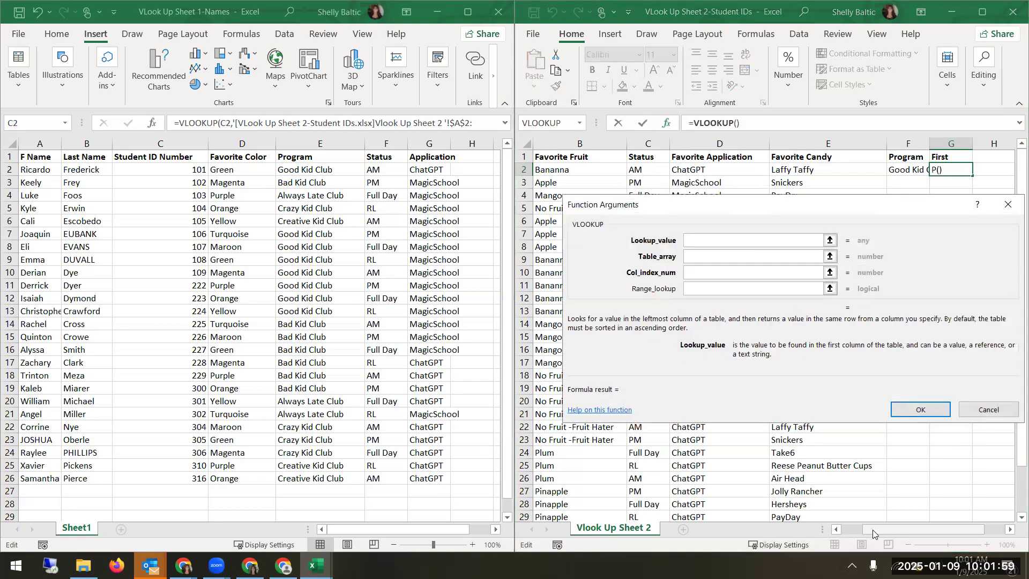
pyautogui.moveTo(873, 530); pyautogui.dragTo(852, 530)
pyautogui.click(608, 169)
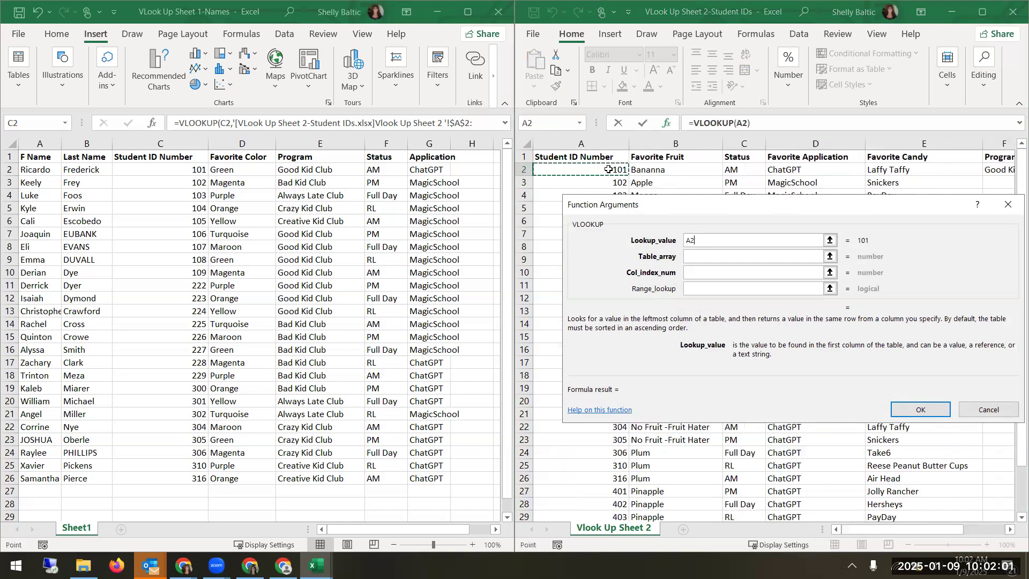
pyautogui.click(690, 257)
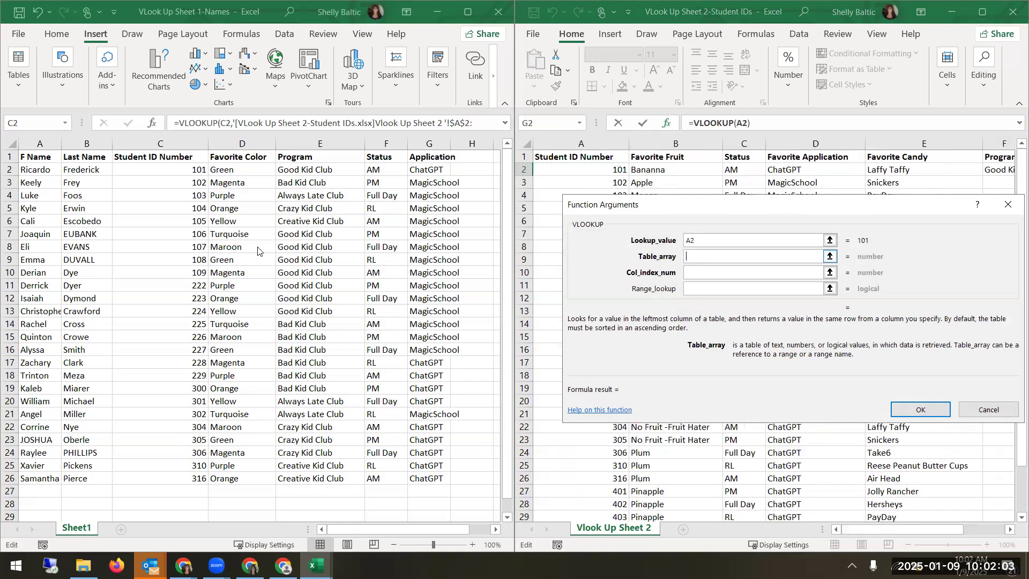
pyautogui.click(38, 169)
pyautogui.moveTo(42, 172); pyautogui.dragTo(204, 478)
# Step: Try to complete the First VLOOKUP with column index number 1 and range lookup false
pyautogui.click(701, 274)
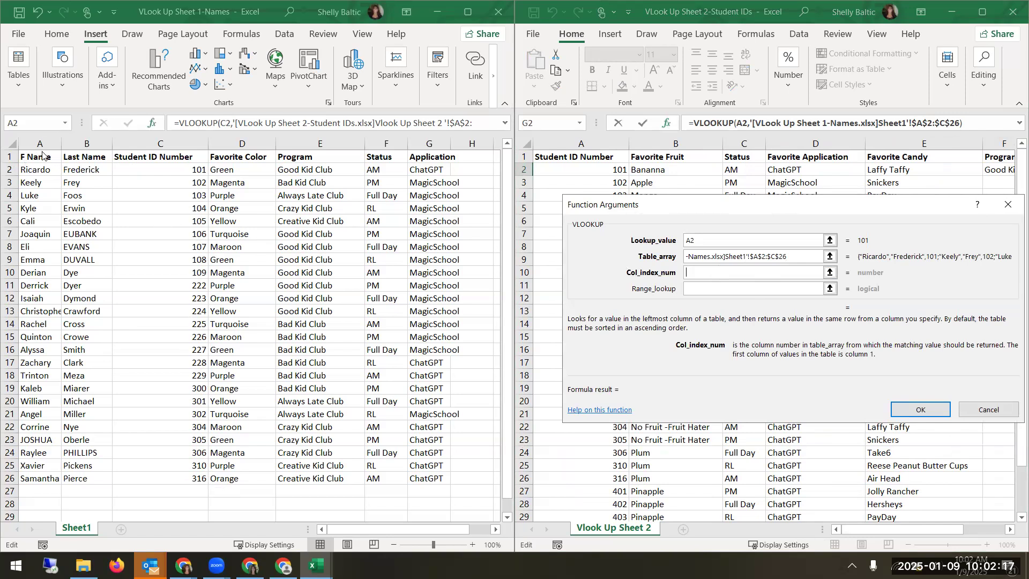
pyautogui.write('1')
pyautogui.click(703, 288)
pyautogui.write('false')
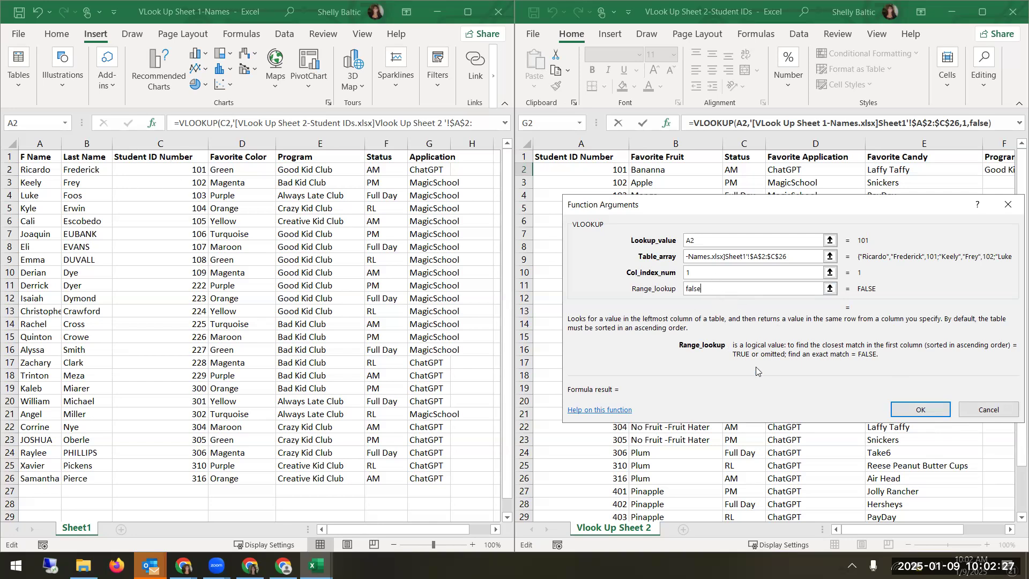
pyautogui.click(921, 410)
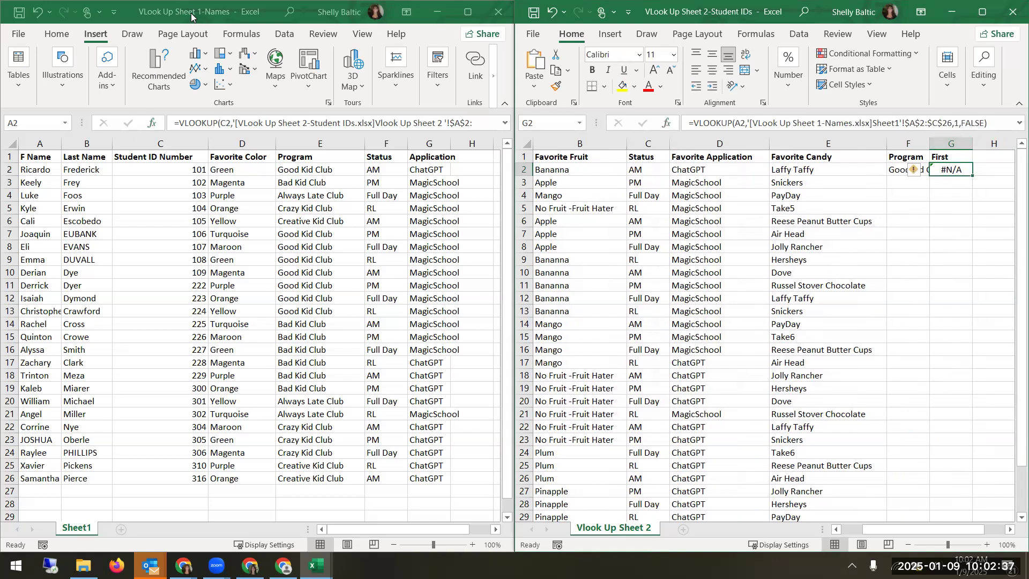
# Step: Clear the VLOOKUP formula from cell G2 of the Student IDs workbook
pyautogui.moveTo(374, 170); pyautogui.dragTo(429, 478)
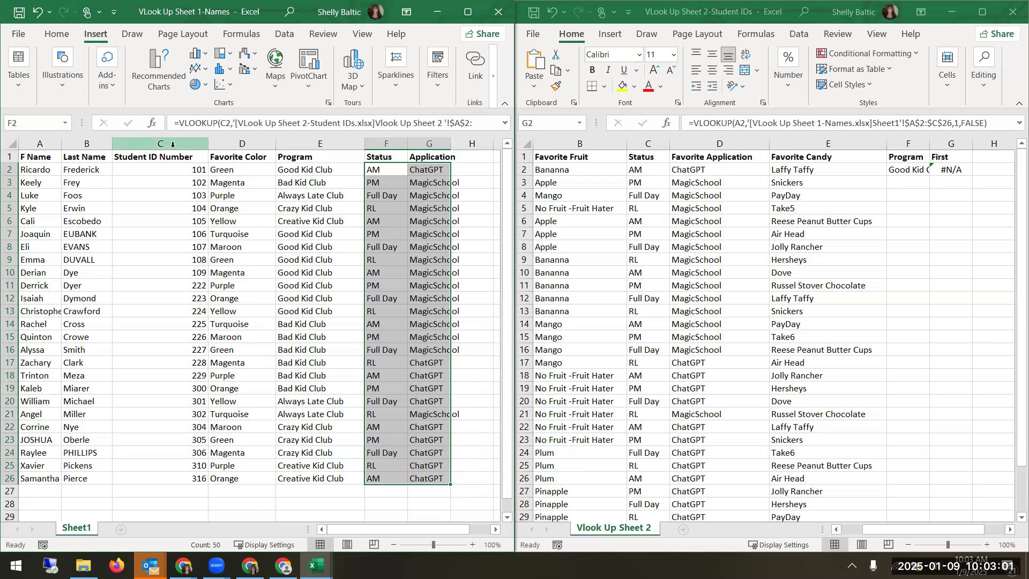
pyautogui.click(944, 171)
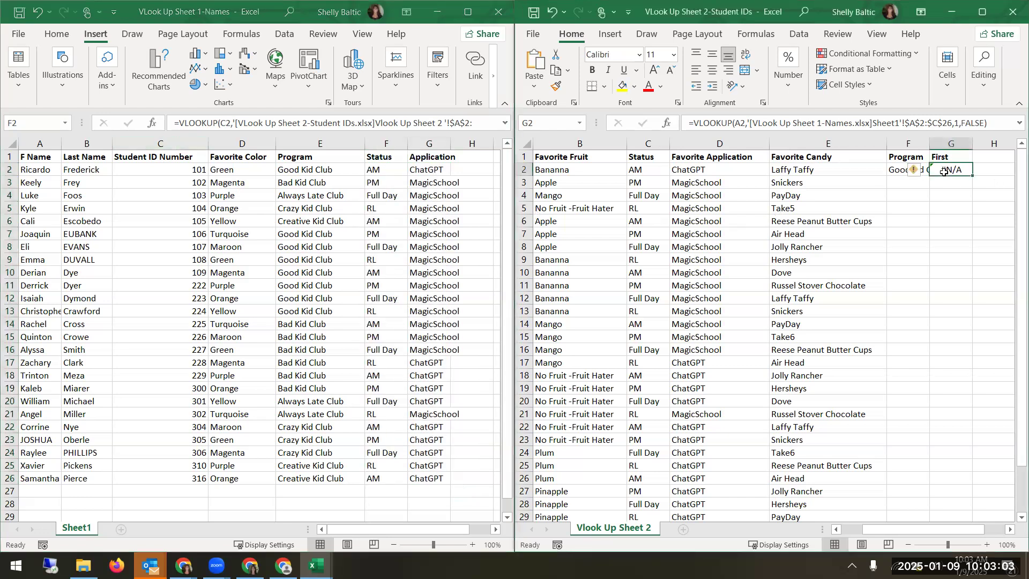
pyautogui.press('Delete')
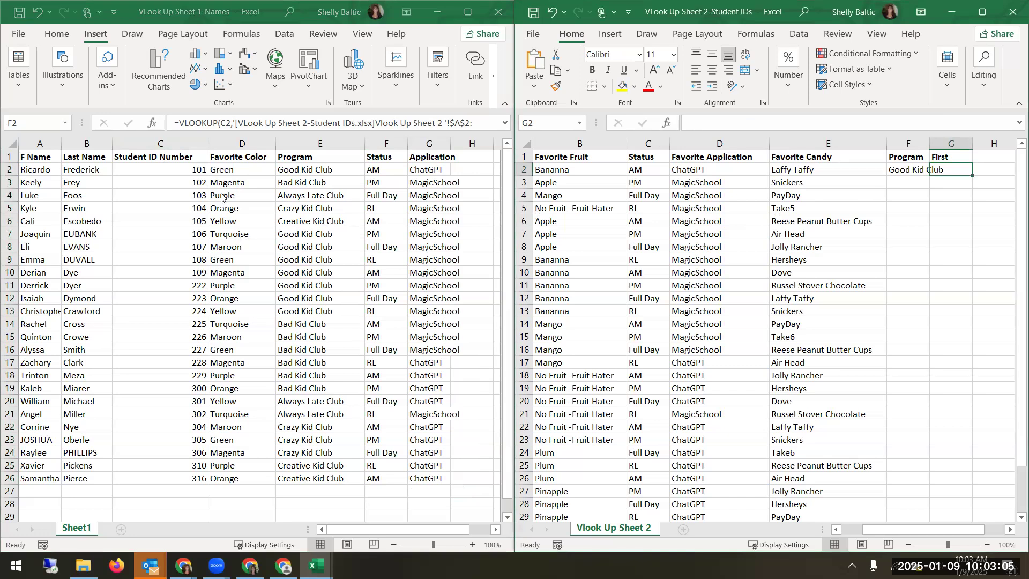
# Step: Move the Student ID Number column in the names workbook in front of the F Name column by cutting and inserting it
pyautogui.rightClick(153, 144)
pyautogui.press('Escape')
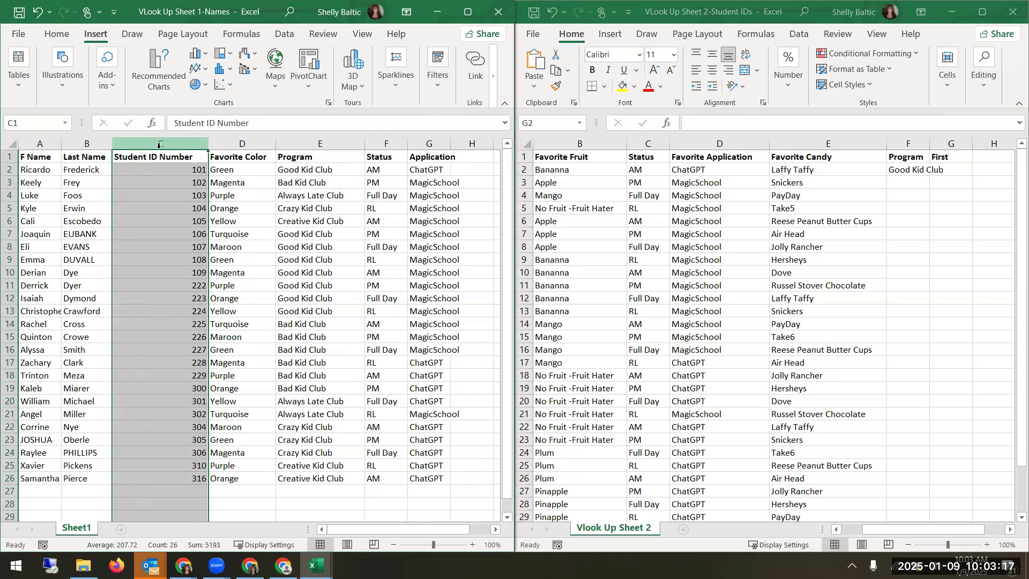
pyautogui.rightClick(159, 148)
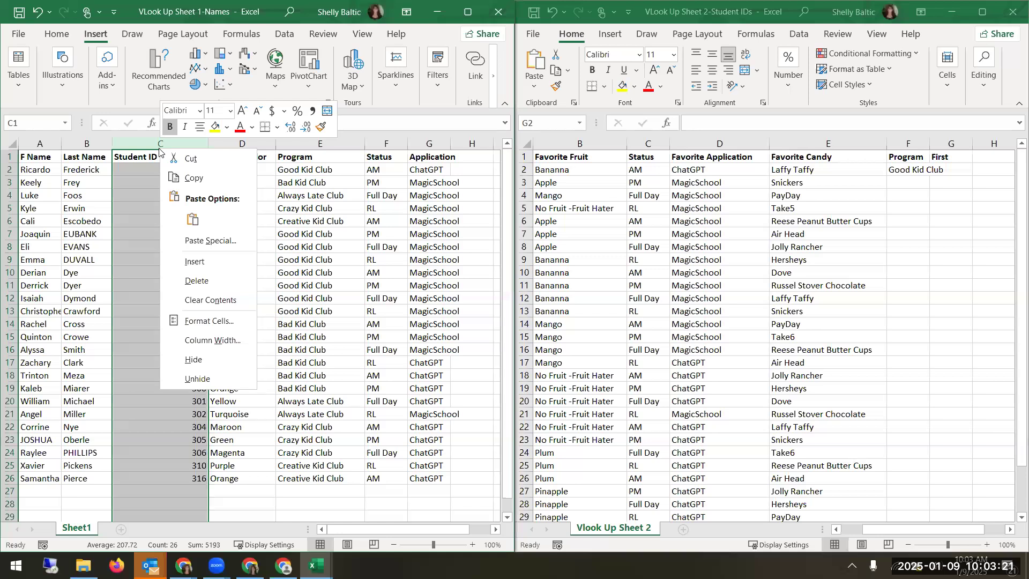
pyautogui.click(202, 164)
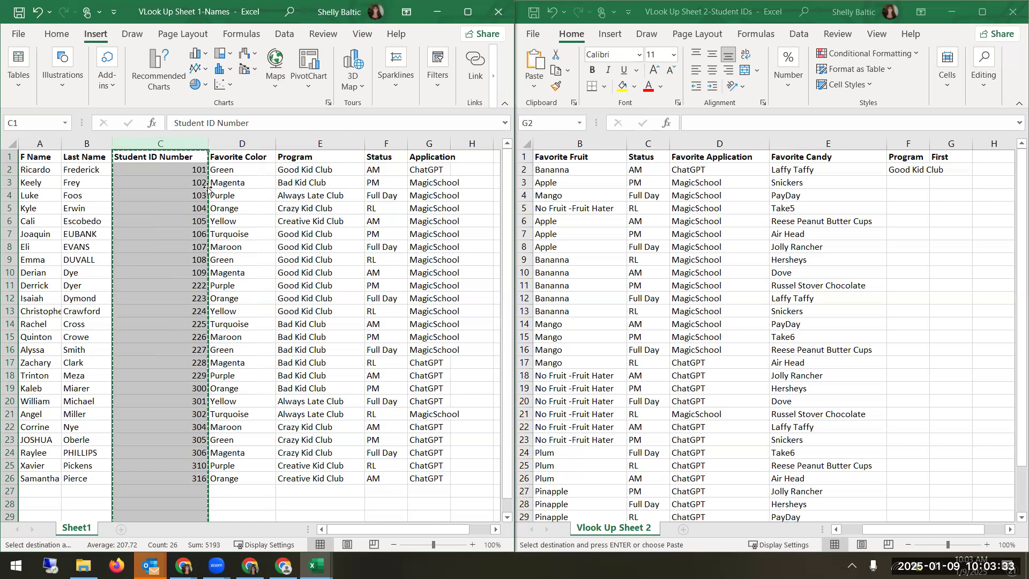
pyautogui.rightClick(27, 143)
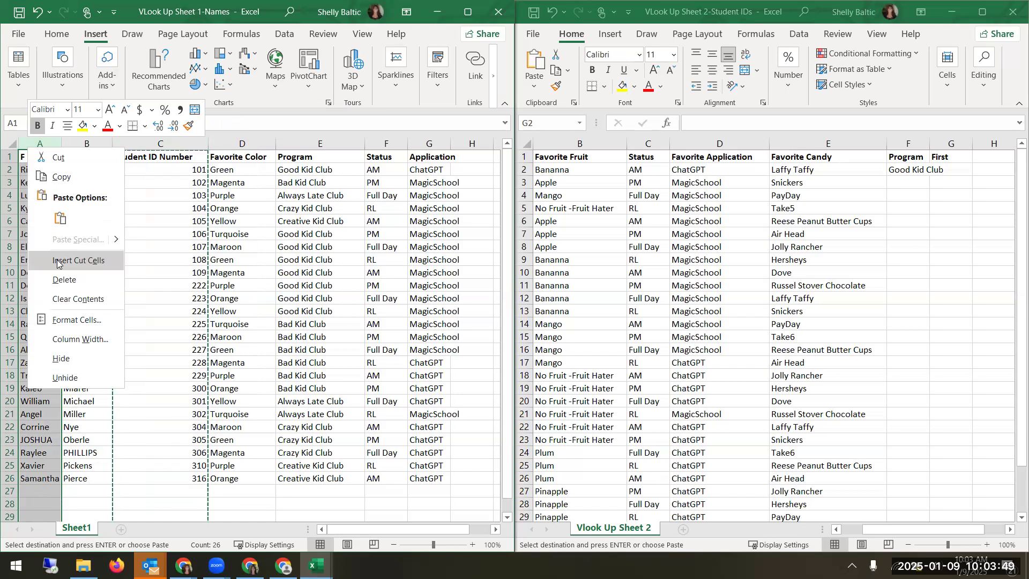
pyautogui.click(57, 261)
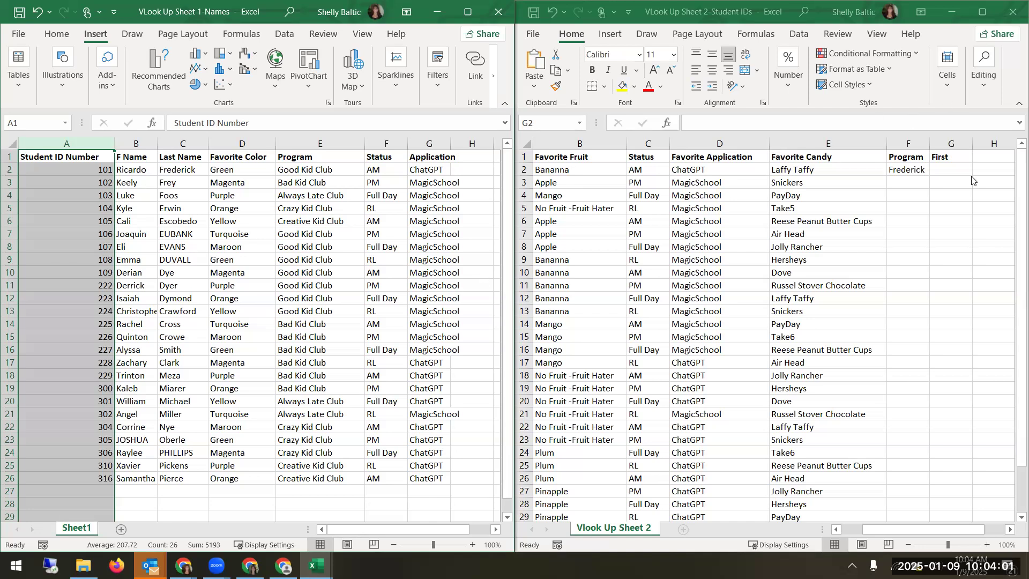
# Step: Insert a new VLOOKUP function in G2 of the Student IDs workbook with A2 as the lookup value
pyautogui.click(941, 166)
pyautogui.click(668, 124)
pyautogui.doubleClick(644, 284)
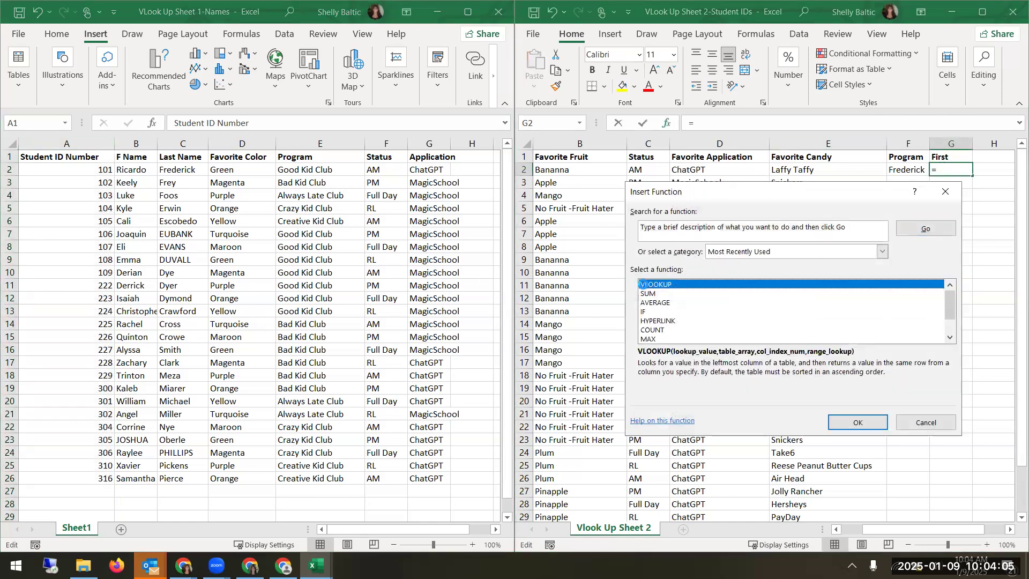
pyautogui.moveTo(877, 530); pyautogui.dragTo(855, 531)
pyautogui.click(594, 170)
# Step: Try to set the First VLOOKUP's table array to A2:C26 in the names workbook, and clear the entry
pyautogui.click(688, 256)
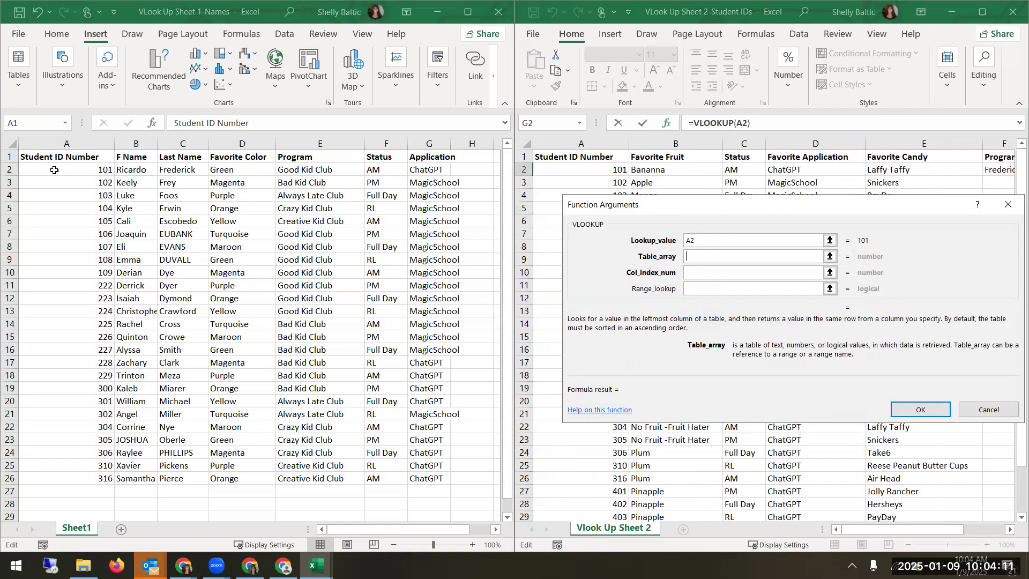
pyautogui.moveTo(81, 169); pyautogui.dragTo(170, 475)
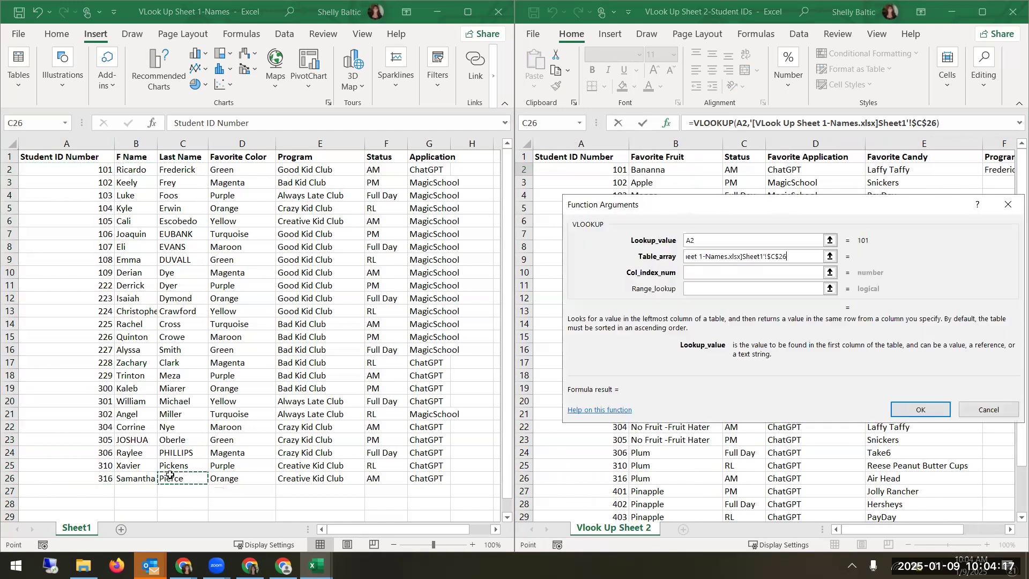
pyautogui.click(695, 272)
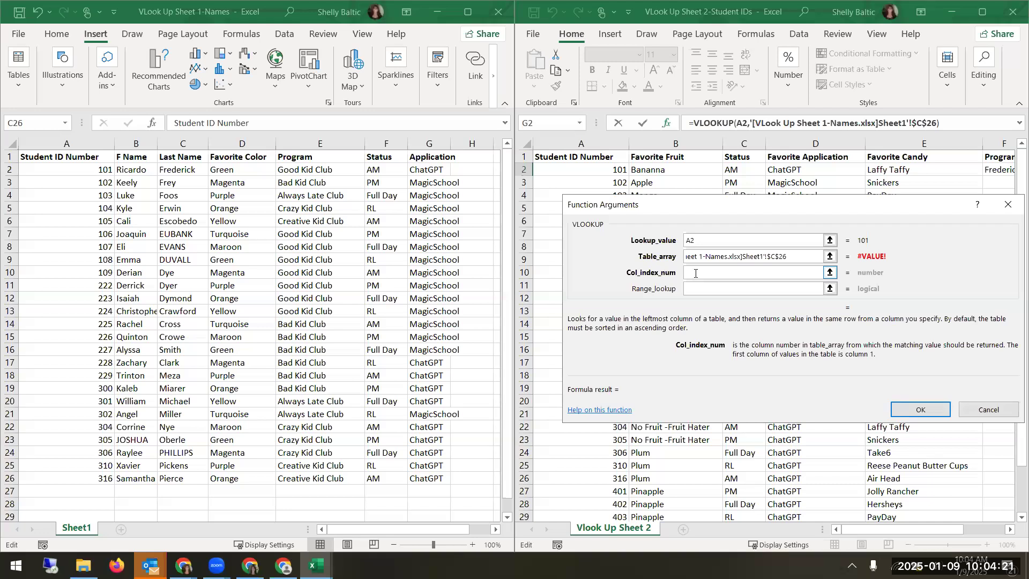
pyautogui.moveTo(809, 259); pyautogui.dragTo(746, 249)
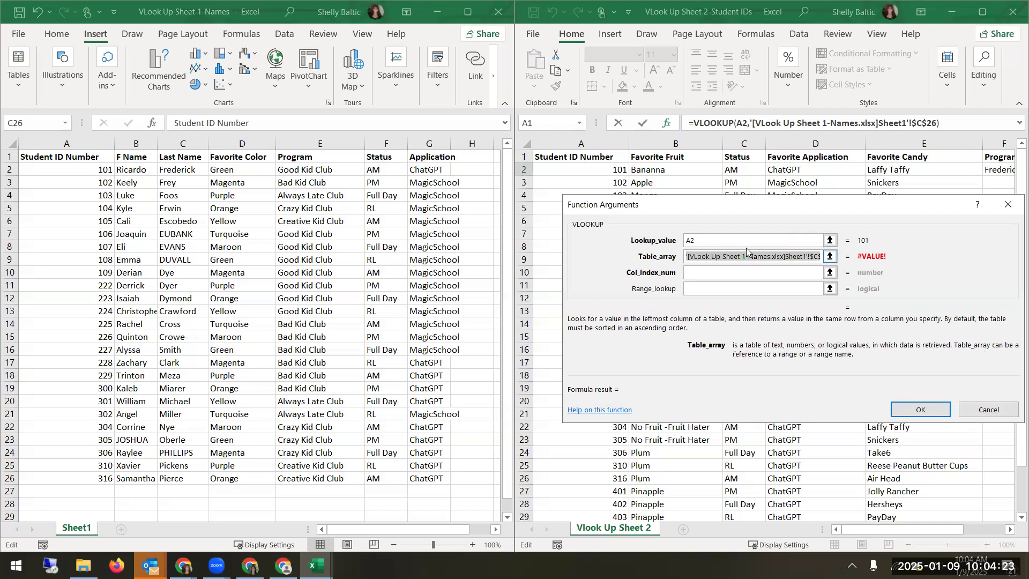
pyautogui.press('BackSpace')
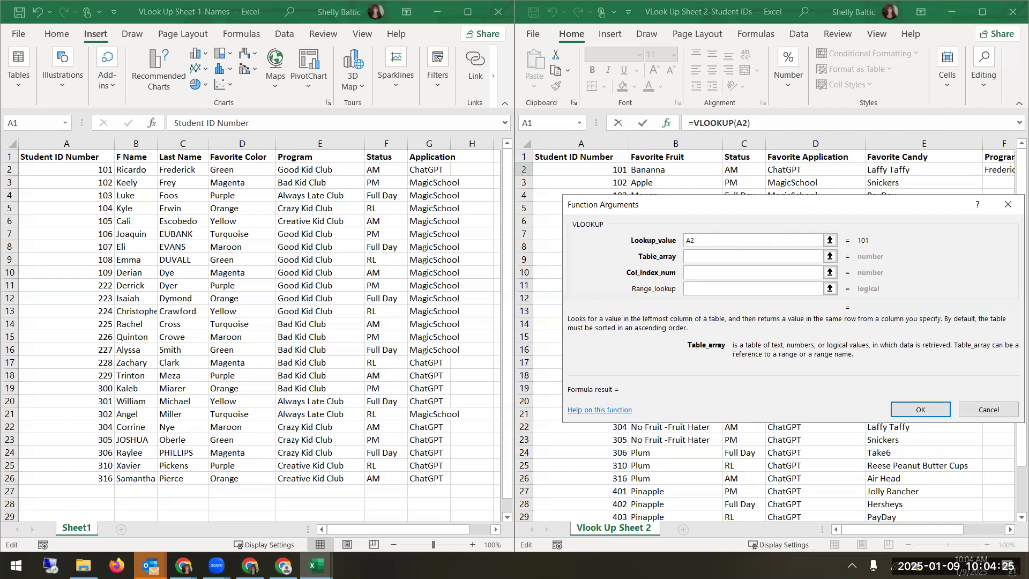
# Step: Finish the First VLOOKUP with cell C26 of the names workbook as table array, column index number 2 and range lookup false
pyautogui.moveTo(88, 170); pyautogui.dragTo(184, 479)
pyautogui.click(184, 479)
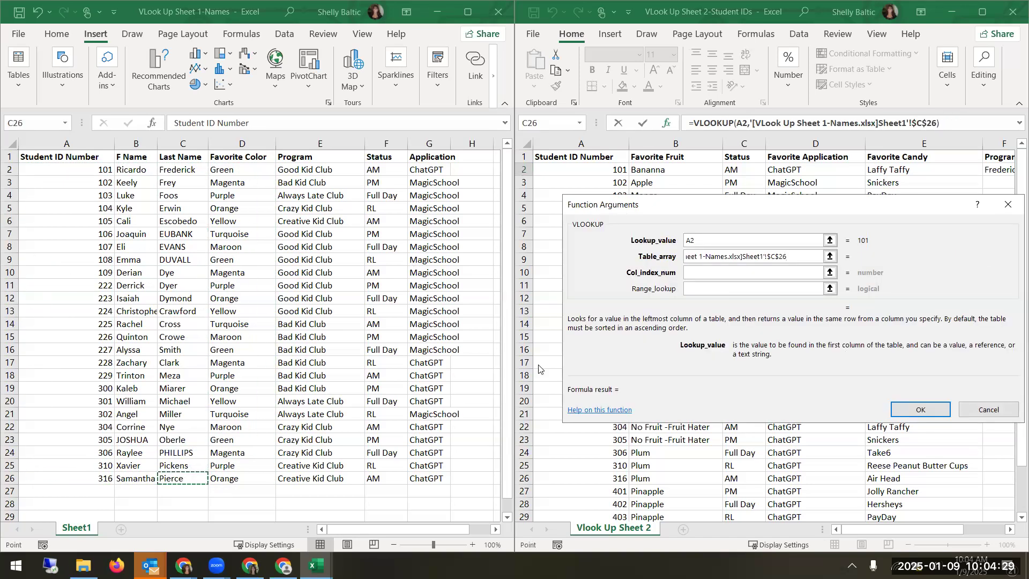
pyautogui.click(687, 272)
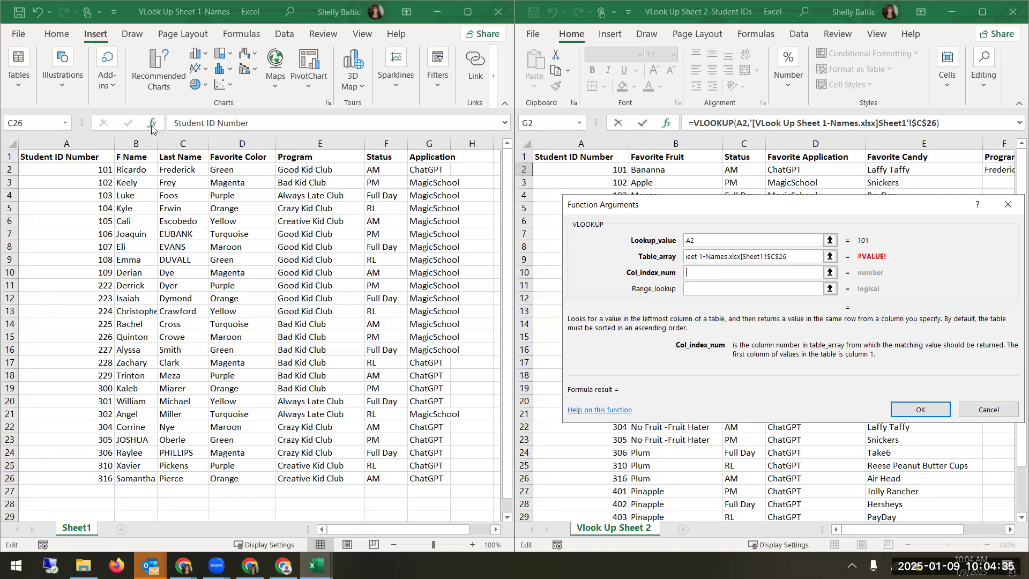
pyautogui.write('2')
pyautogui.click(693, 290)
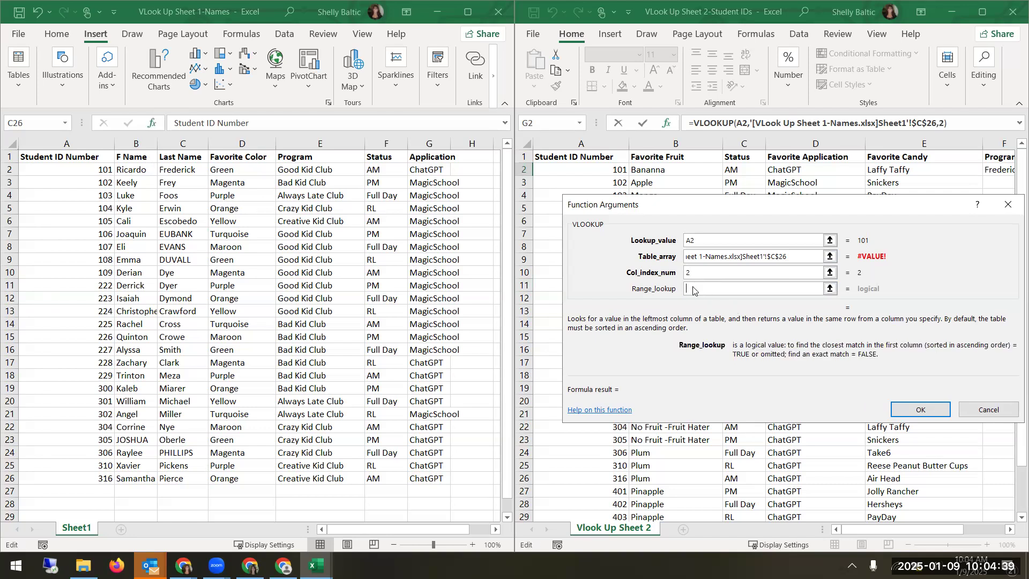
pyautogui.write('false')
pyautogui.click(937, 409)
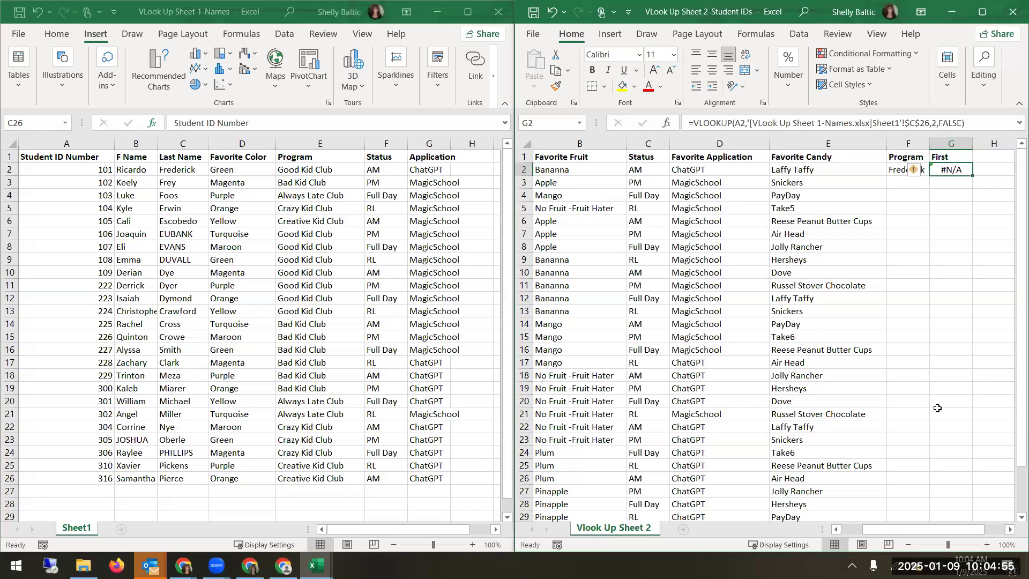
# Step: Reopen the function arguments of the First VLOOKUP in G2 of the Student IDs workbook and clear its table array
pyautogui.click(901, 169)
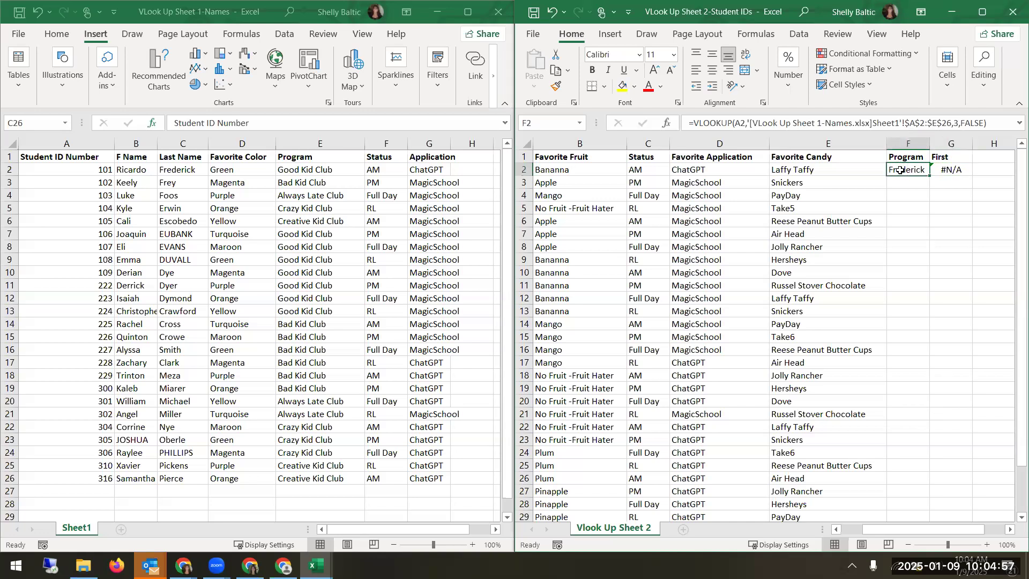
pyautogui.click(949, 168)
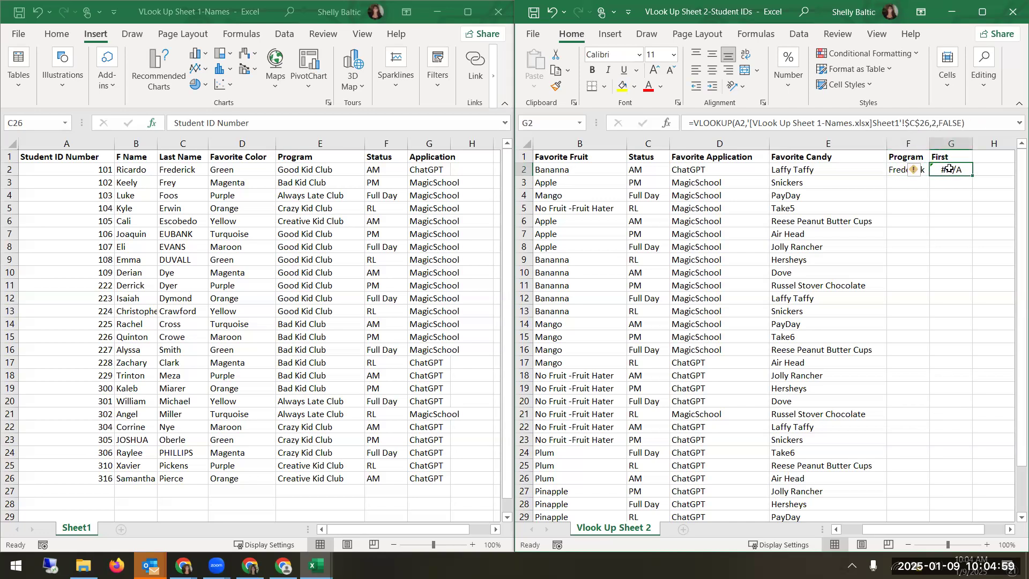
pyautogui.doubleClick(949, 169)
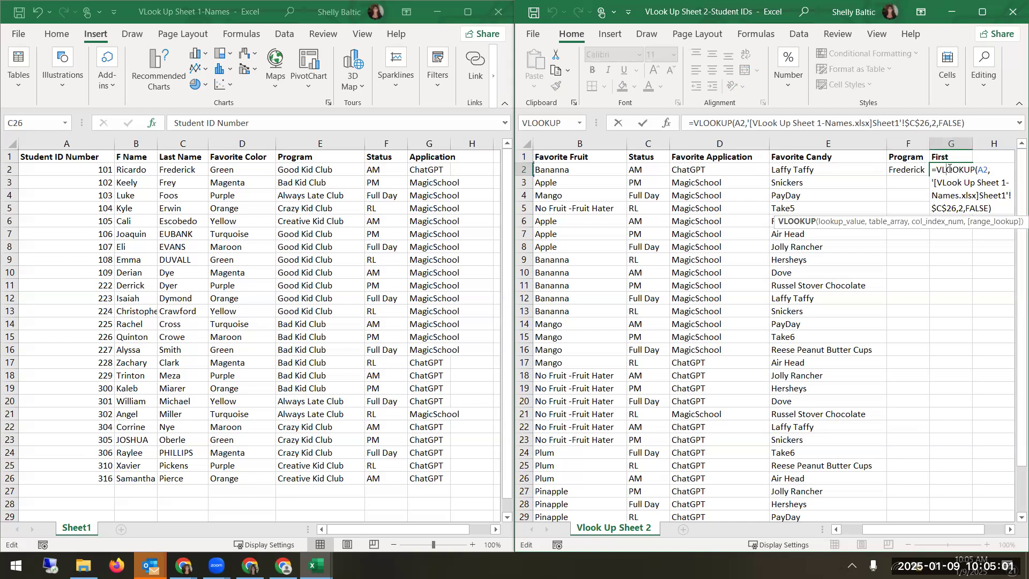
pyautogui.click(667, 123)
pyautogui.doubleClick(805, 256)
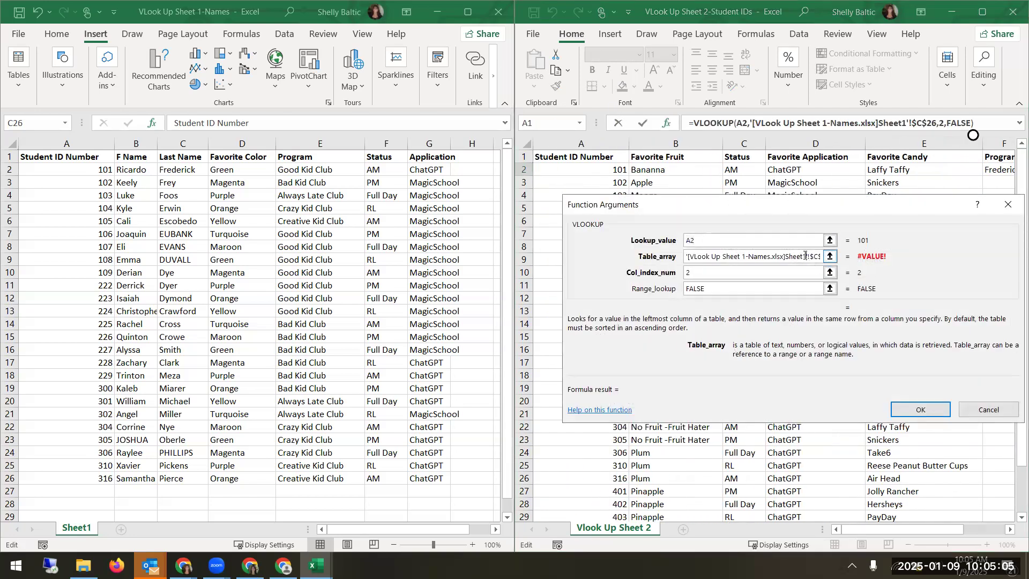
pyautogui.doubleClick(806, 256)
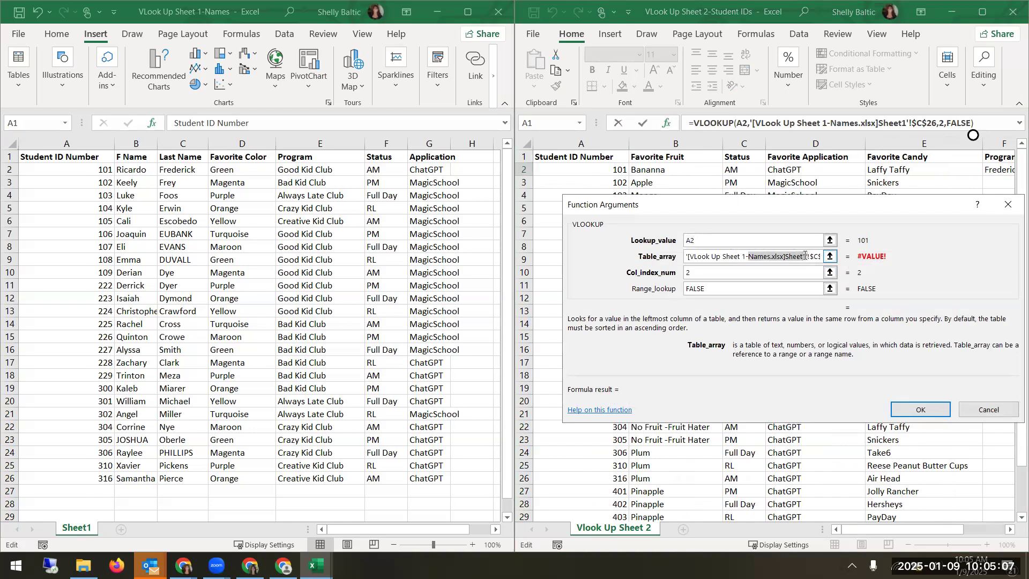
pyautogui.press('BackSpace')
pyautogui.press('BackSpace')
pyautogui.press('BackSpace')
pyautogui.moveTo(766, 256); pyautogui.dragTo(638, 262)
pyautogui.press('BackSpace')
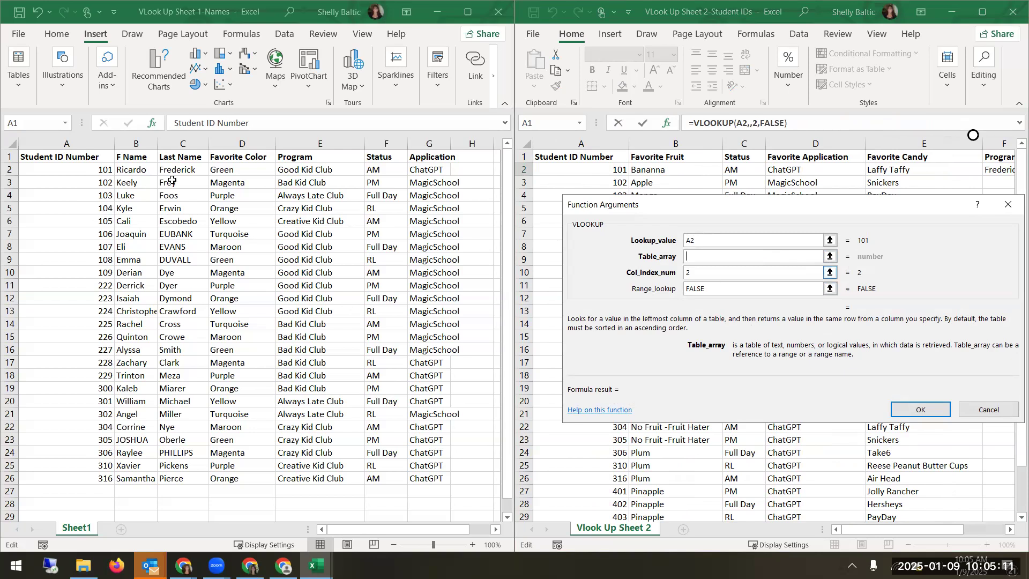
# Step: Set the First VLOOKUP's table array to A2:C26 in the names workbook and accept the formula
pyautogui.moveTo(92, 167); pyautogui.dragTo(166, 482)
pyautogui.click(165, 482)
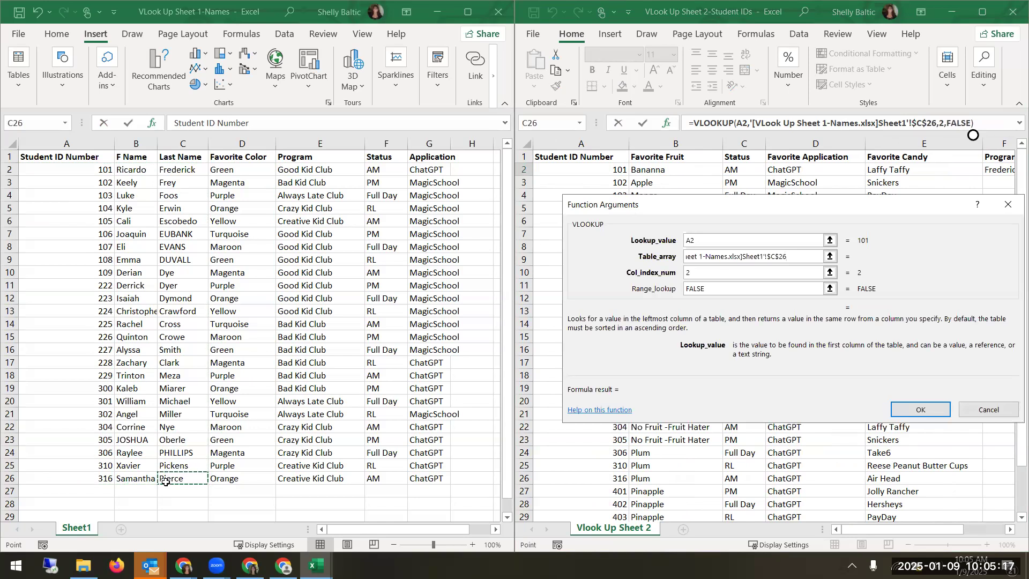
pyautogui.moveTo(65, 169)
pyautogui.mouseDown()
pyautogui.moveTo(146, 351)
pyautogui.moveTo(166, 477)
pyautogui.moveTo(76, 169)
pyautogui.mouseUp()
pyautogui.click(165, 477)
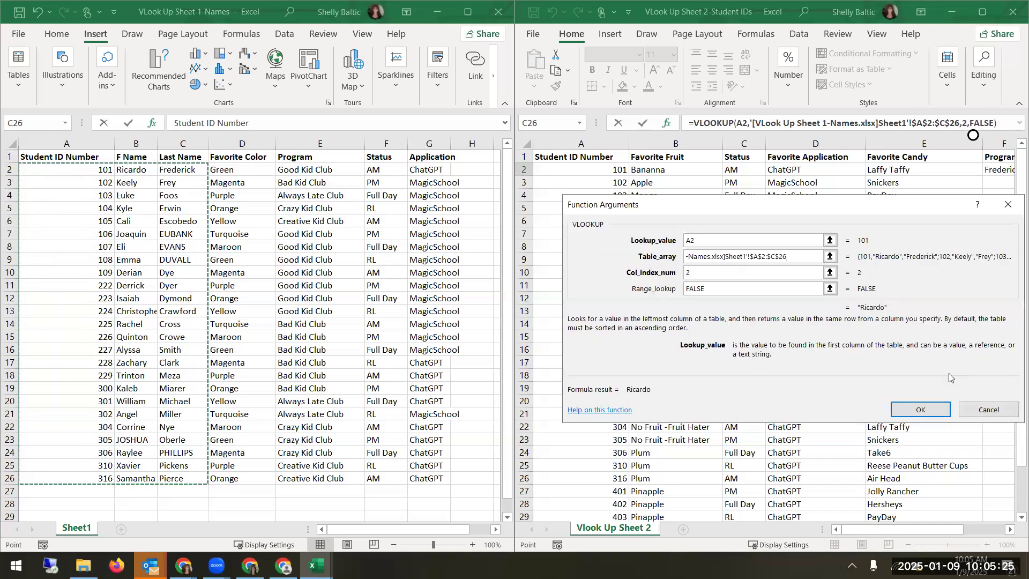
pyautogui.click(912, 410)
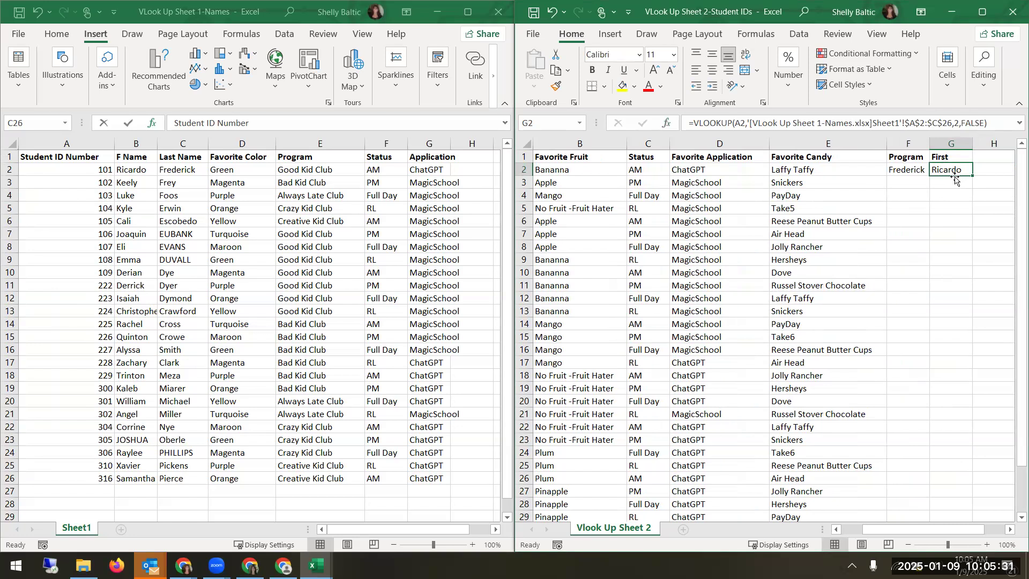
# Step: Examine the formulas behind the Status column in the names workbook
pyautogui.click(902, 171)
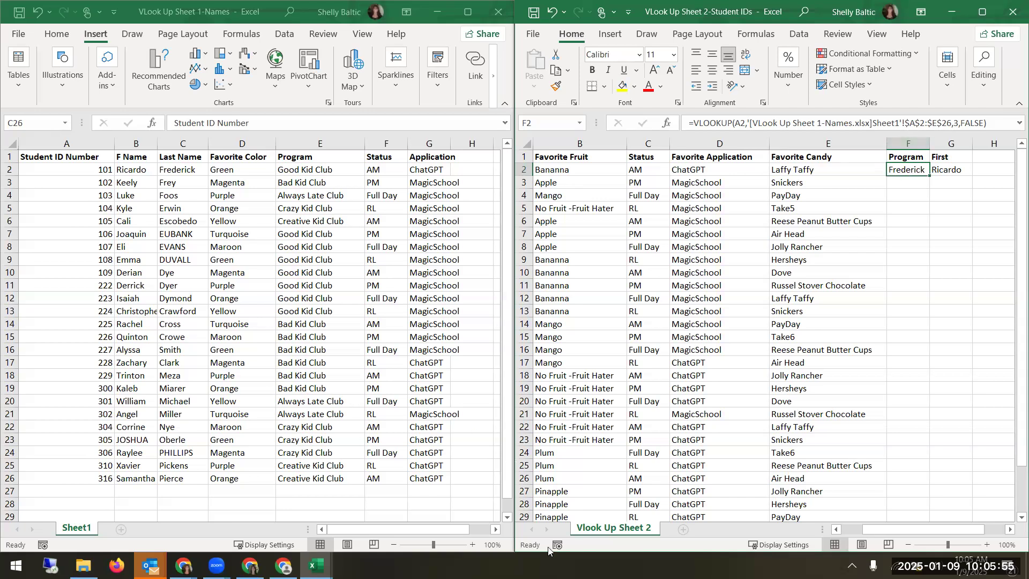
pyautogui.moveTo(435, 529); pyautogui.dragTo(545, 525)
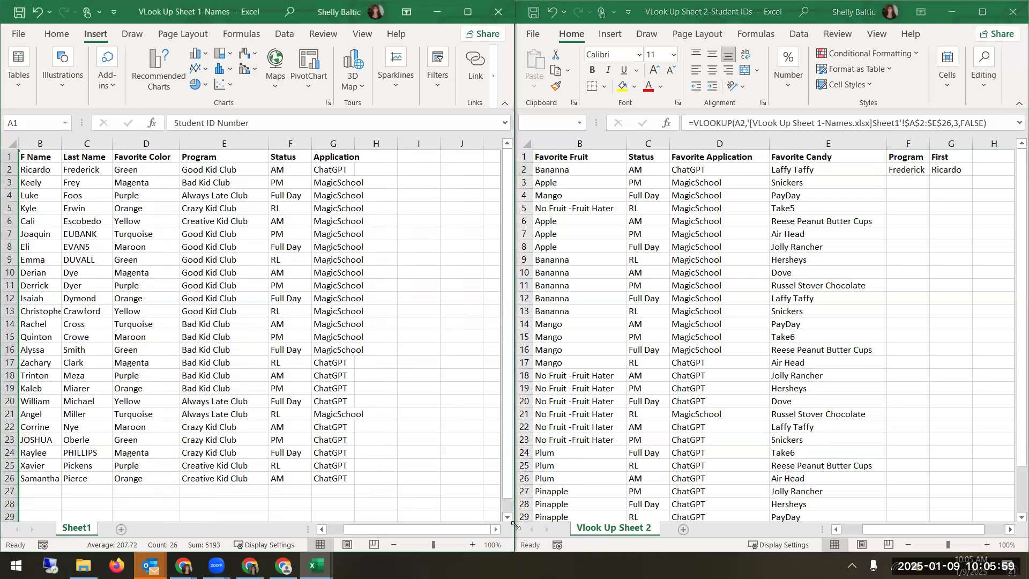
pyautogui.click(297, 172)
pyautogui.click(294, 184)
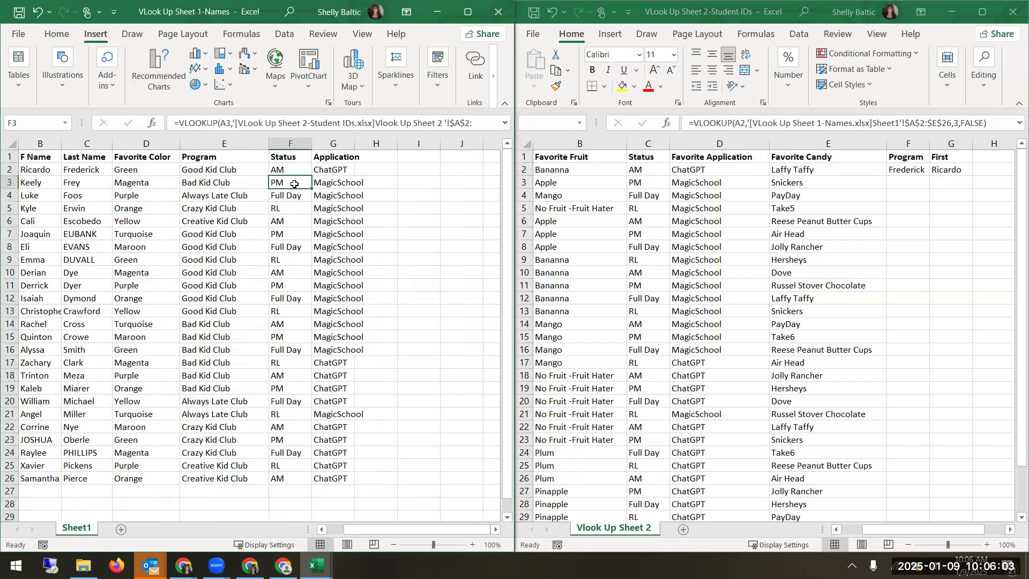
pyautogui.press('Down')
pyautogui.press('Down')
pyautogui.press('Down')
pyautogui.press('Down')
pyautogui.press('Down')
pyautogui.press('Down')
pyautogui.press('Down')
pyautogui.press('Up')
pyautogui.press('Up')
pyautogui.press('Up')
pyautogui.press('Up')
pyautogui.press('Up')
pyautogui.press('Up')
pyautogui.press('Up')
pyautogui.press('Up')
pyautogui.press('Up')
pyautogui.press('Up')
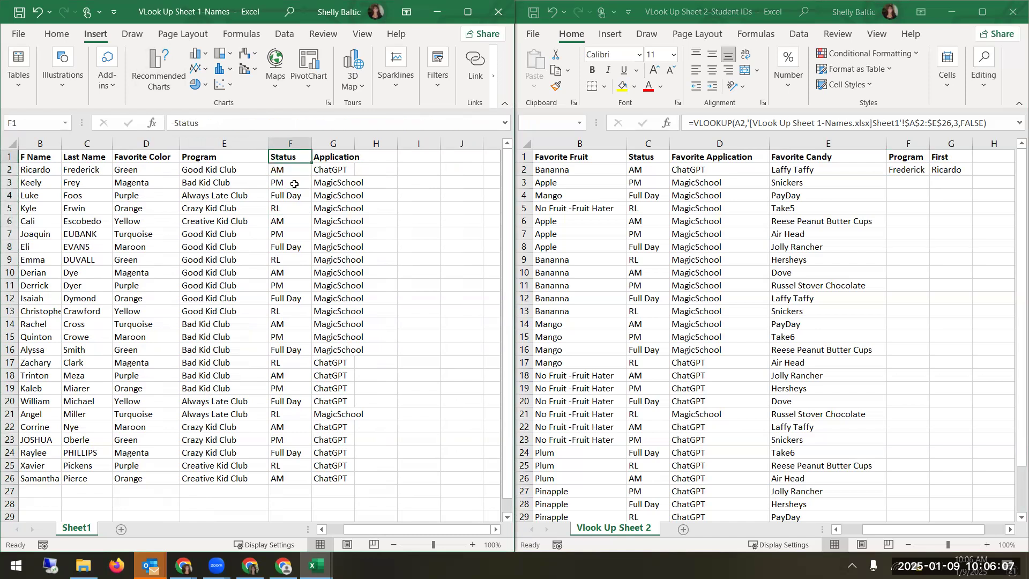
# Step: Try to cut the Status entries F2:F26 in the names workbook and paste them back in place
pyautogui.press('Down')
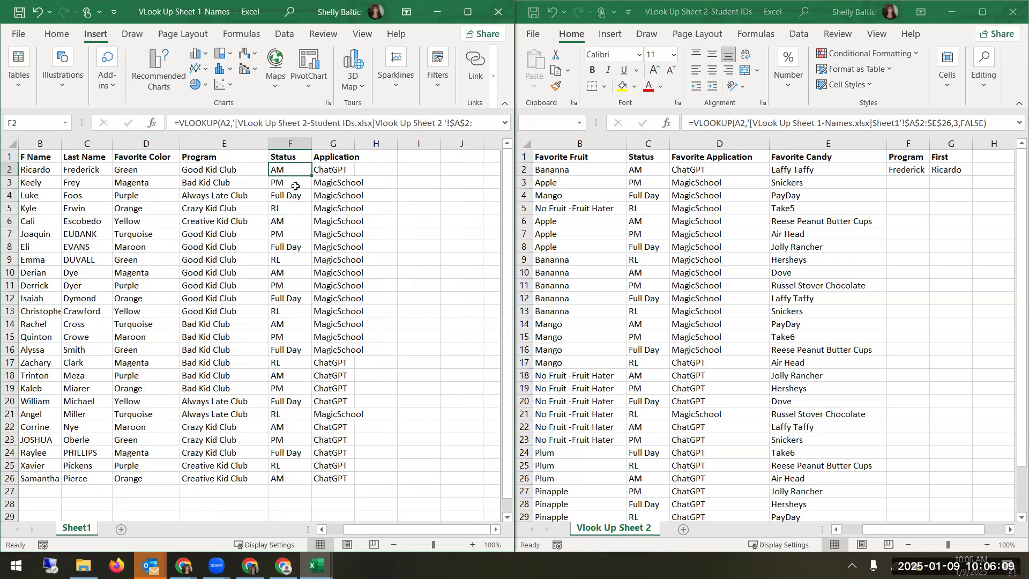
pyautogui.hotkey('shift', 'Down')
pyautogui.hotkey('shift', 'Down')
pyautogui.hotkey('shift', 'Down')
pyautogui.hotkey('shift', 'Down')
pyautogui.hotkey('shift', 'Down')
pyautogui.hotkey('shift', 'Down')
pyautogui.hotkey('shift', 'Down')
pyautogui.hotkey('shift', 'Down')
pyautogui.hotkey('shift', 'Down')
pyautogui.hotkey('shift', 'Down')
pyautogui.hotkey('shift', 'Down')
pyautogui.hotkey('shift', 'Down')
pyautogui.hotkey('shift', 'Down')
pyautogui.hotkey('shift', 'Down')
pyautogui.hotkey('shift', 'Down')
pyautogui.hotkey('shift', 'Down')
pyautogui.hotkey('shift', 'Down')
pyautogui.hotkey('shift', 'Down')
pyautogui.hotkey('shift', 'Down')
pyautogui.hotkey('shift', 'Down')
pyautogui.hotkey('shift', 'Down')
pyautogui.hotkey('shift', 'Down')
pyautogui.hotkey('shift', 'Down')
pyautogui.hotkey('shift', 'Down')
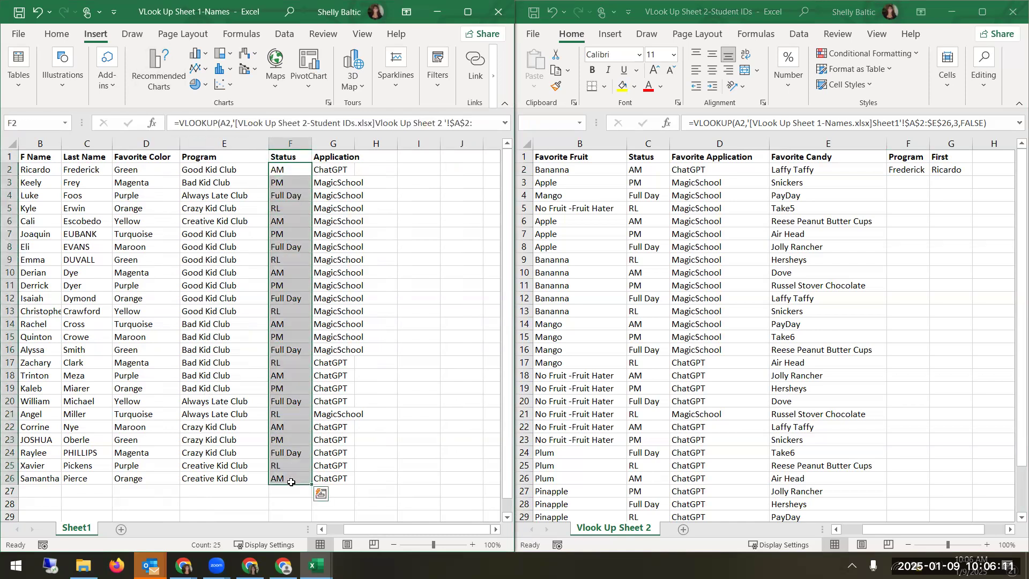
pyautogui.rightClick(291, 170)
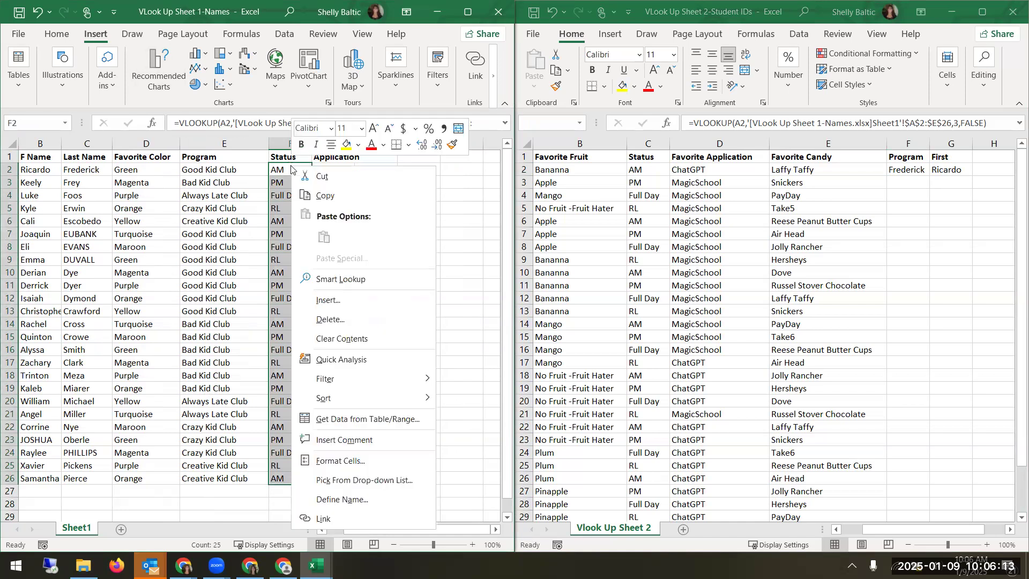
pyautogui.click(337, 179)
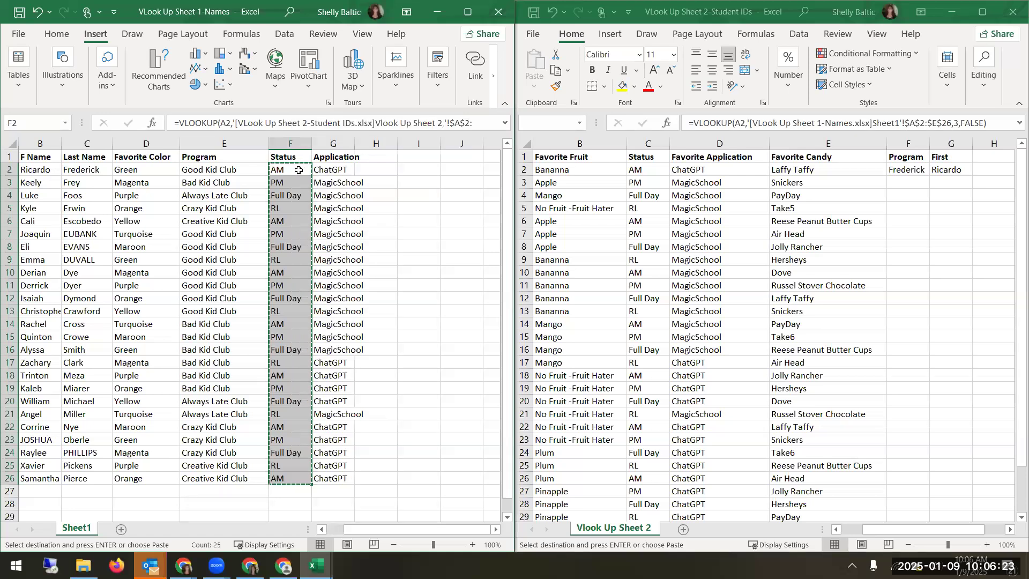
pyautogui.rightClick(288, 172)
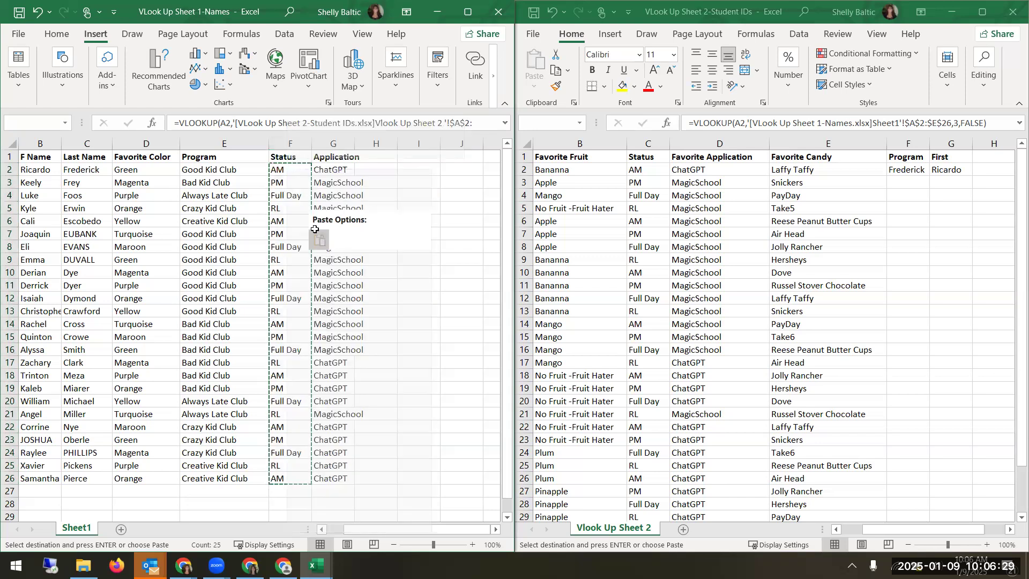
pyautogui.click(325, 242)
# Step: Copy the Status entries F2:F26 in the names workbook and paste them back over themselves as values
pyautogui.click(287, 179)
pyautogui.moveTo(287, 173); pyautogui.dragTo(296, 476)
pyautogui.click(296, 477)
pyautogui.moveTo(290, 169); pyautogui.dragTo(285, 486)
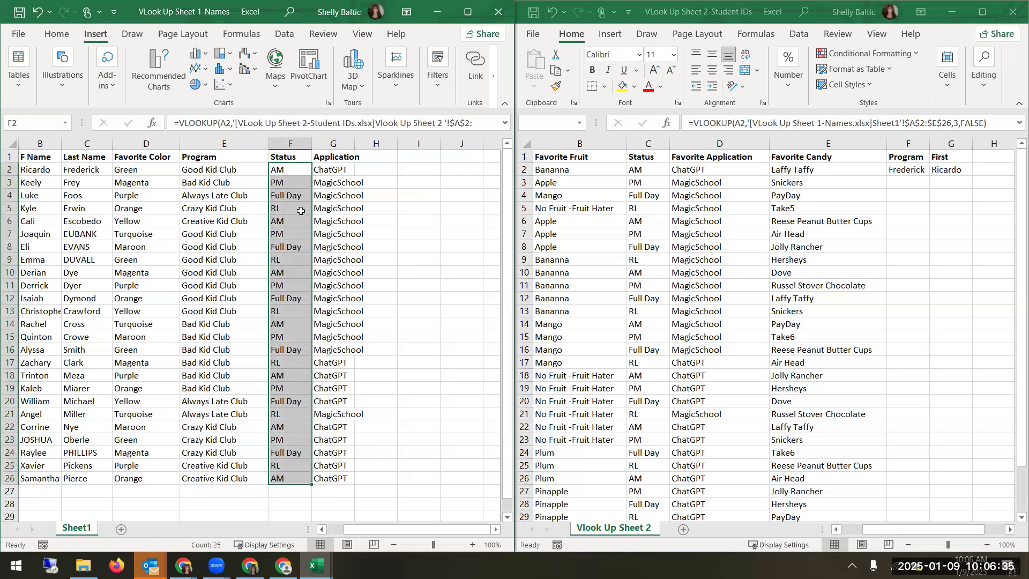
pyautogui.rightClick(298, 170)
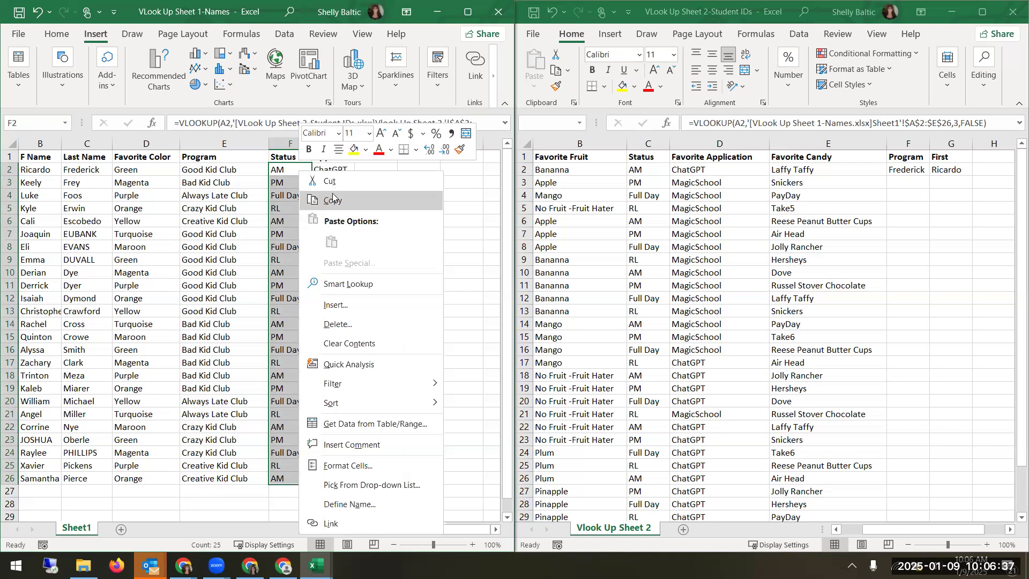
pyautogui.click(330, 201)
pyautogui.rightClick(285, 171)
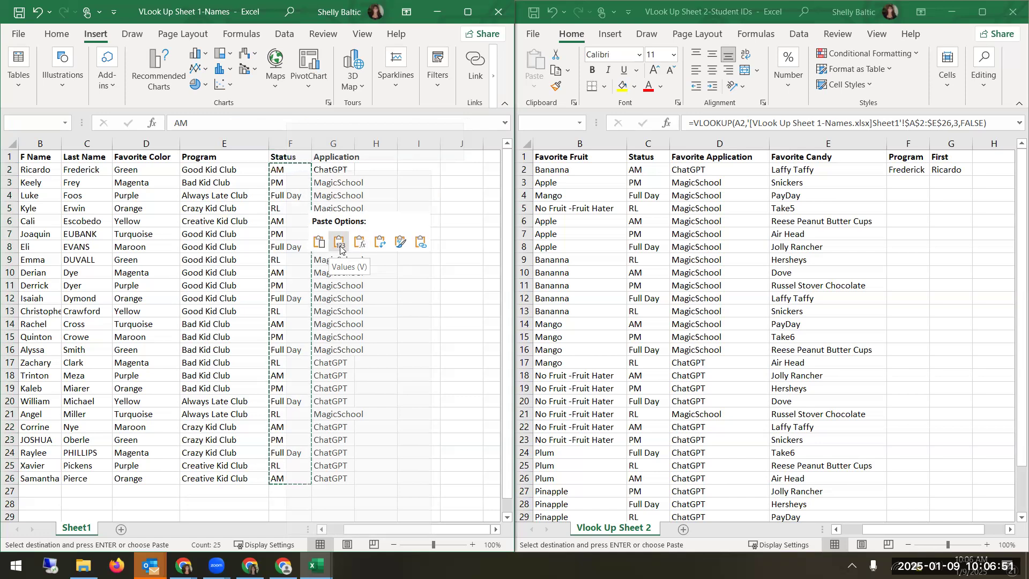
pyautogui.click(339, 247)
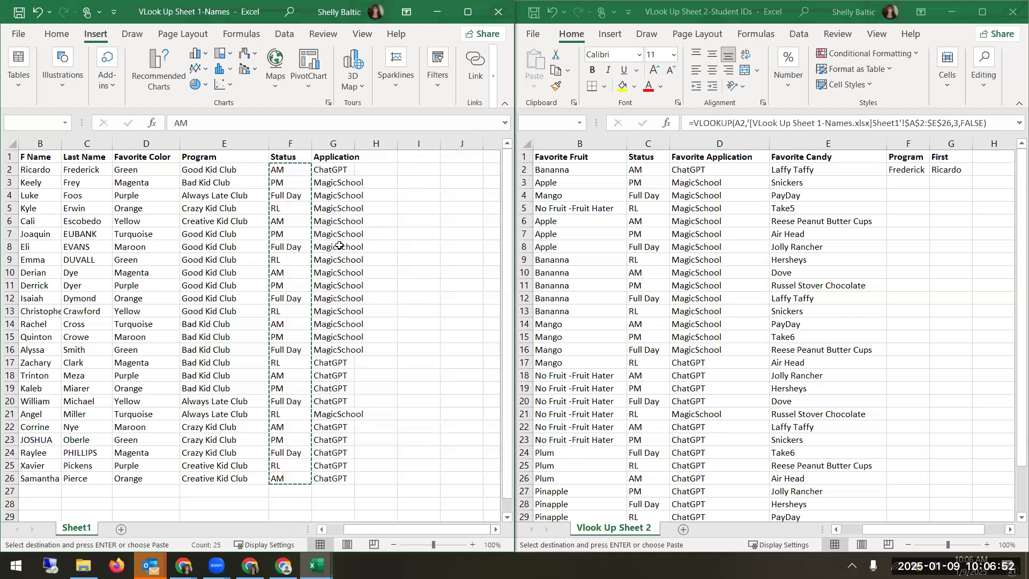
# Step: Check whether several cells in the names workbook's Status column hold plain values instead of formulas
pyautogui.click(304, 209)
pyautogui.press('Down')
pyautogui.press('Down')
pyautogui.press('Down')
pyautogui.press('Down')
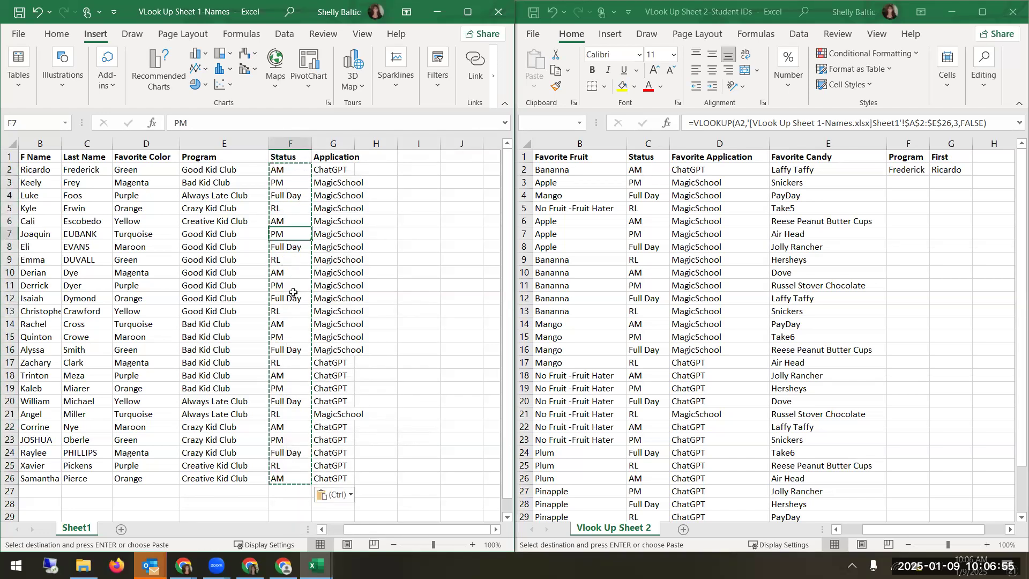
pyautogui.click(295, 306)
pyautogui.click(288, 328)
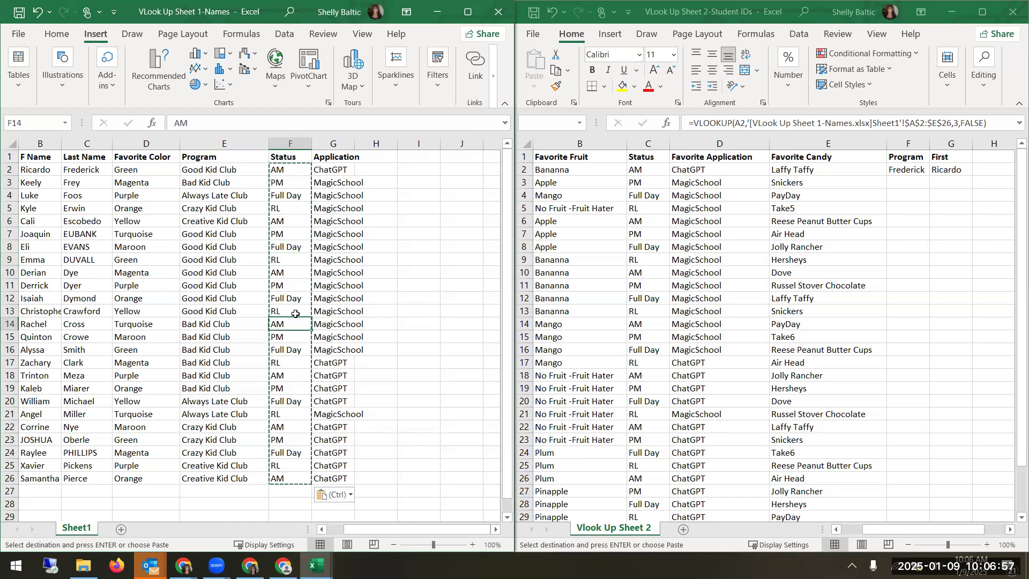
# Step: Set the Status in C2 of the Student IDs workbook to Full Day
pyautogui.moveTo(875, 532); pyautogui.dragTo(860, 531)
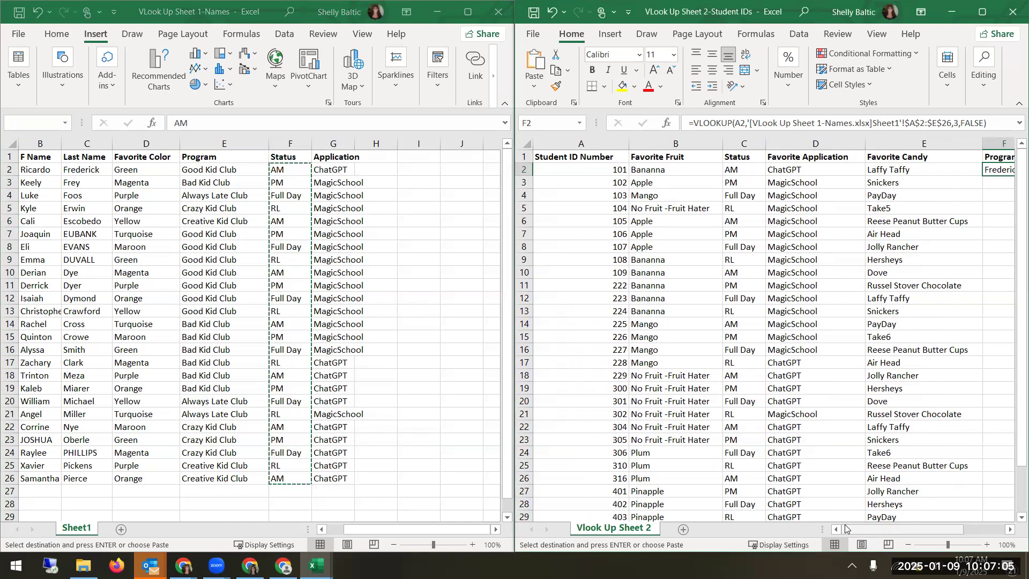
pyautogui.moveTo(402, 530); pyautogui.dragTo(346, 528)
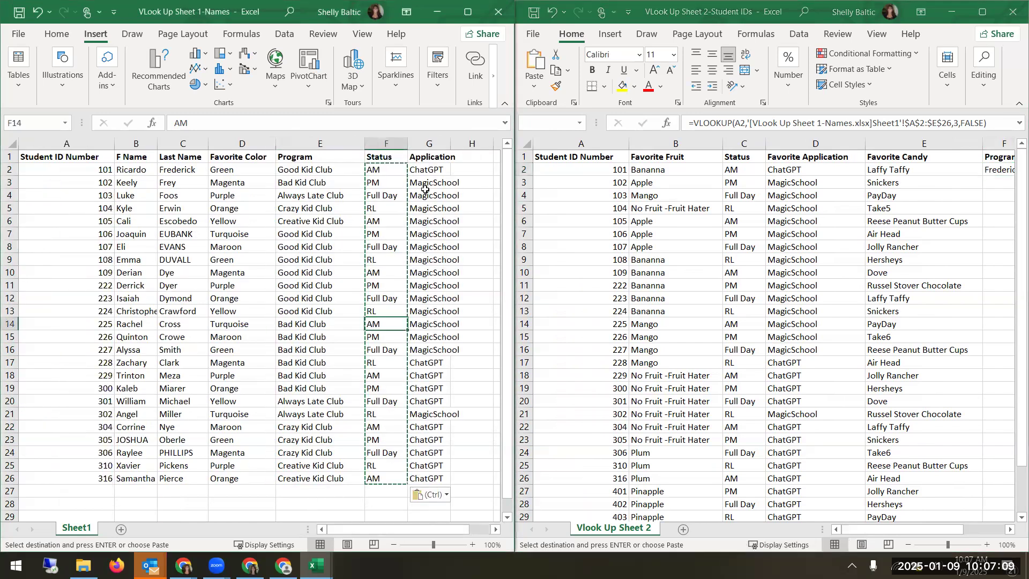
pyautogui.click(742, 173)
pyautogui.click(741, 171)
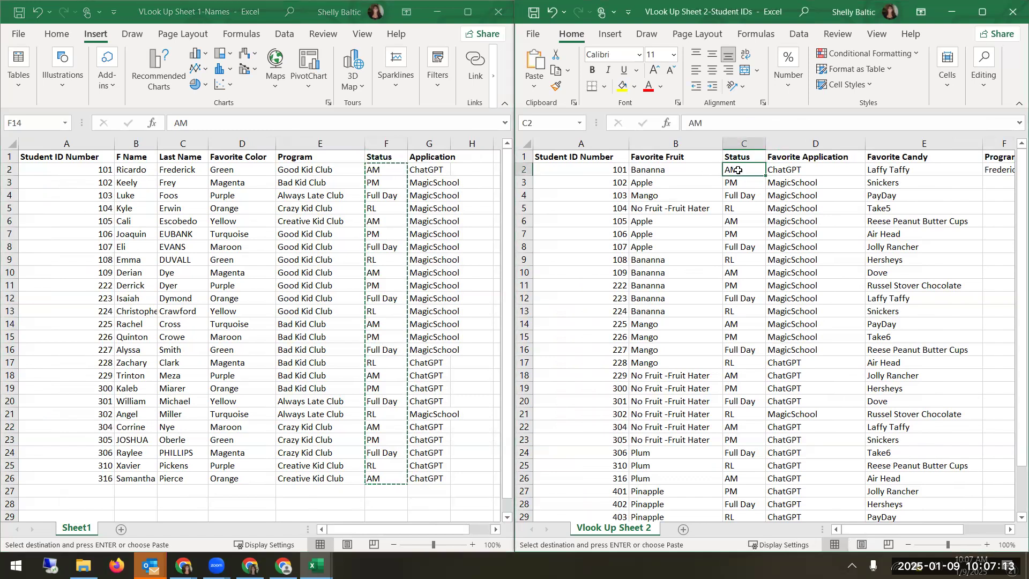
pyautogui.write('Full Day')
pyautogui.press('Return')
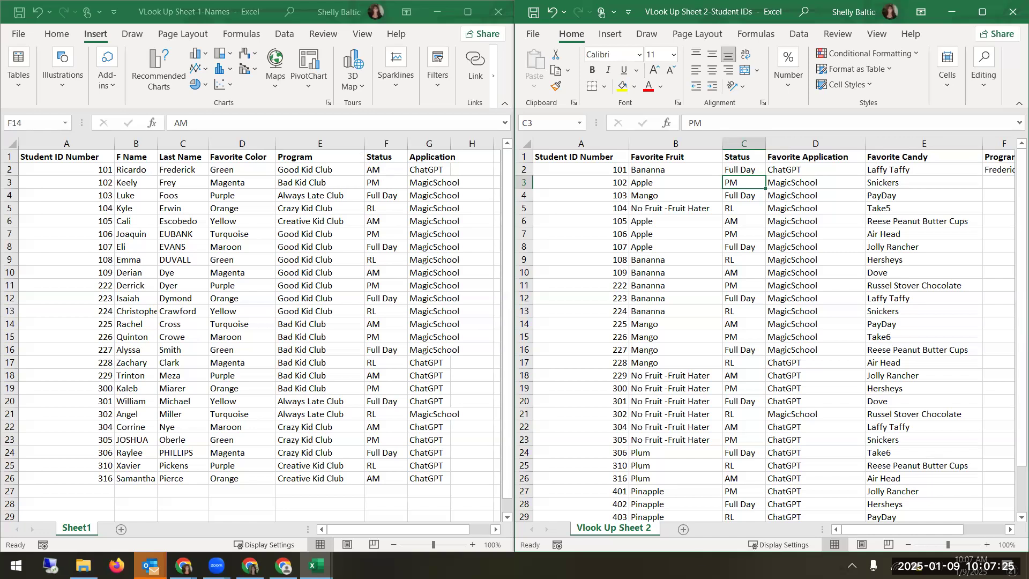
pyautogui.moveTo(889, 527); pyautogui.dragTo(946, 525)
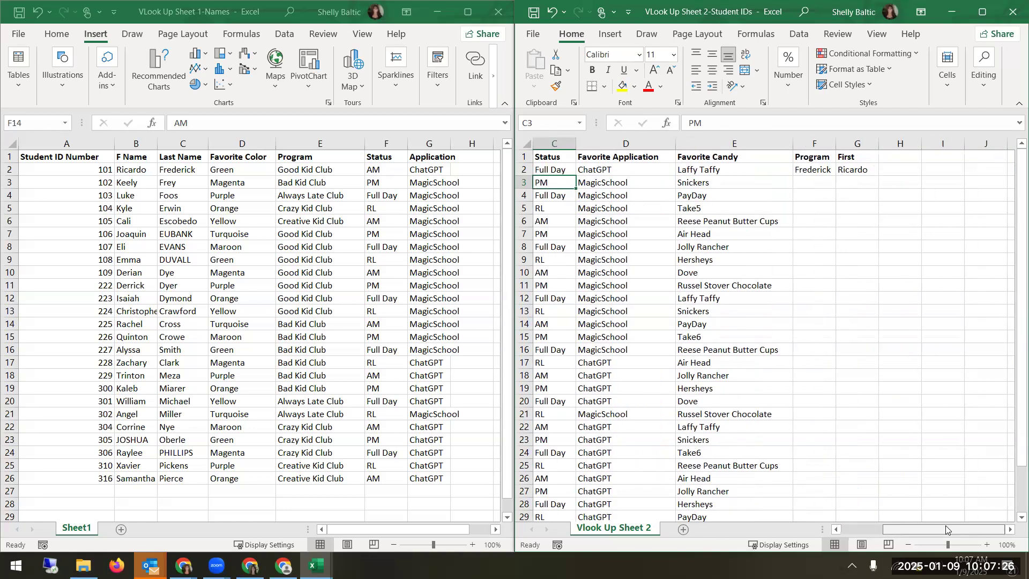
pyautogui.click(813, 167)
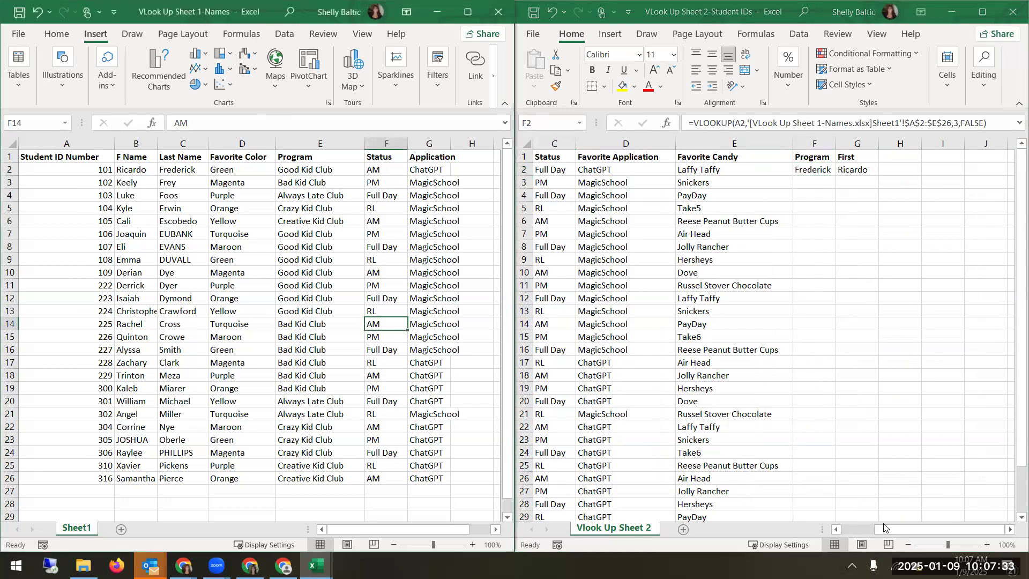
pyautogui.moveTo(888, 533); pyautogui.dragTo(833, 531)
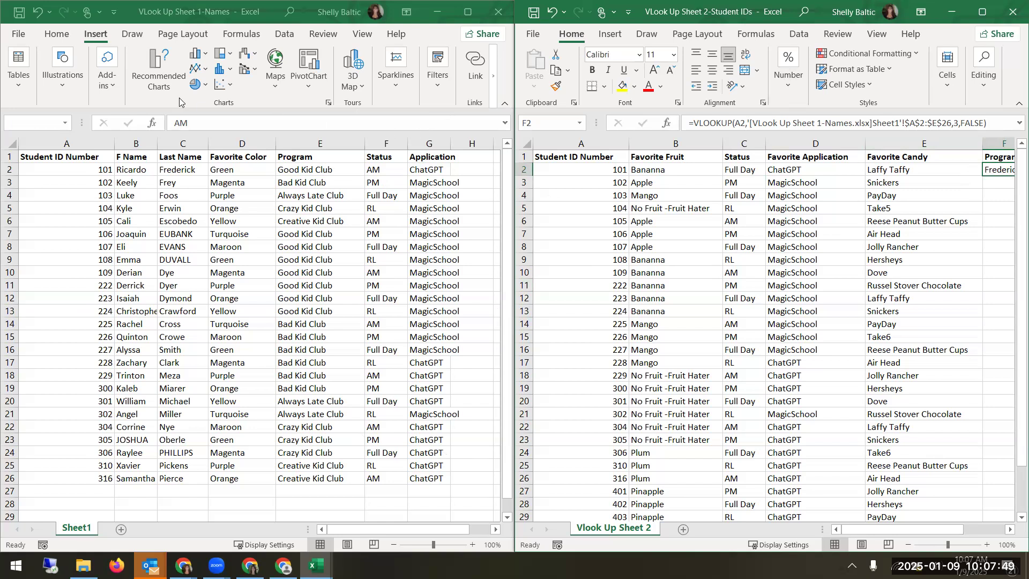
pyautogui.click(68, 37)
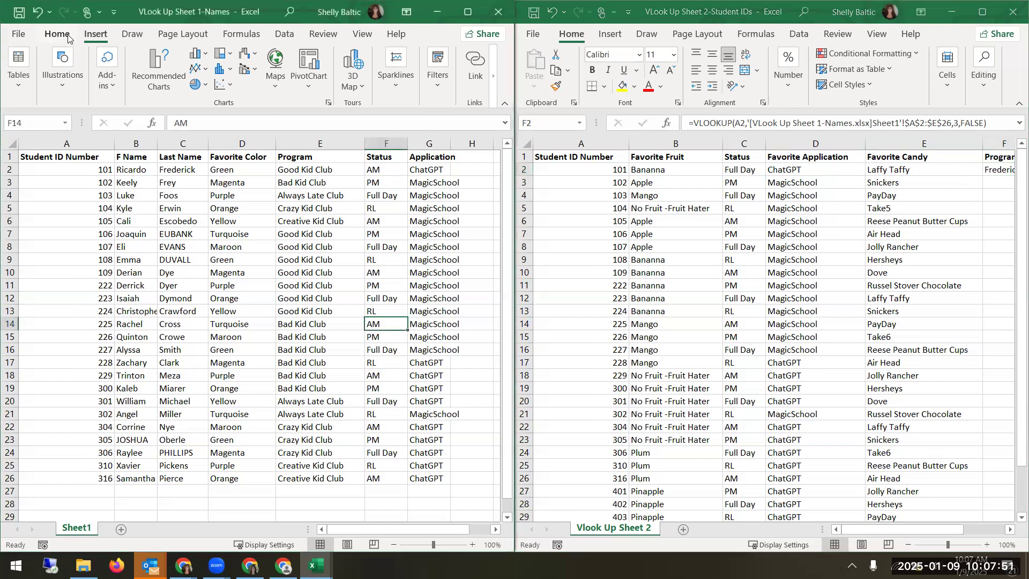
pyautogui.click(67, 36)
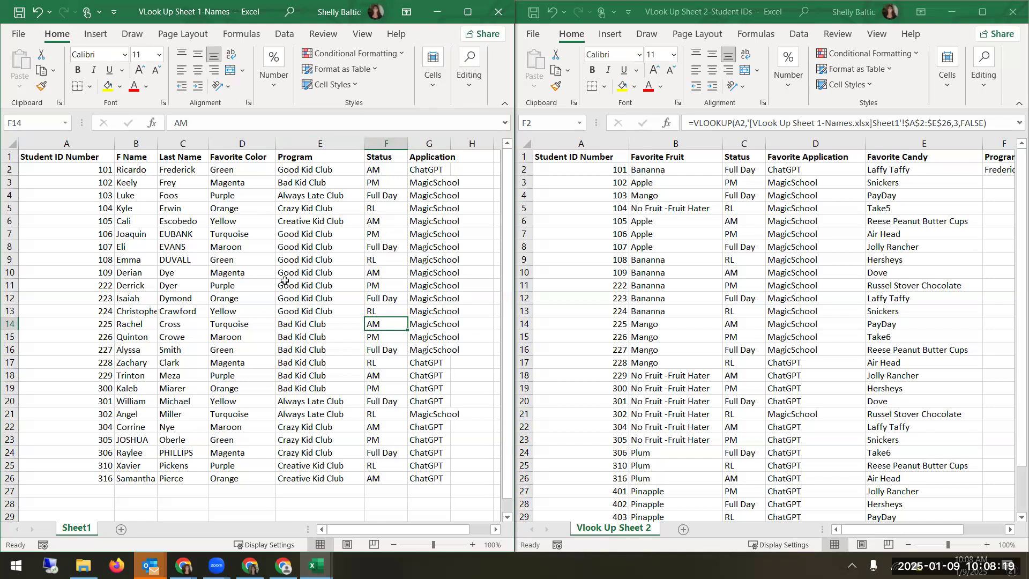
# Step: Minimize both workbooks and return to the Google Slides presentation on VLOOKUP
pyautogui.click(435, 10)
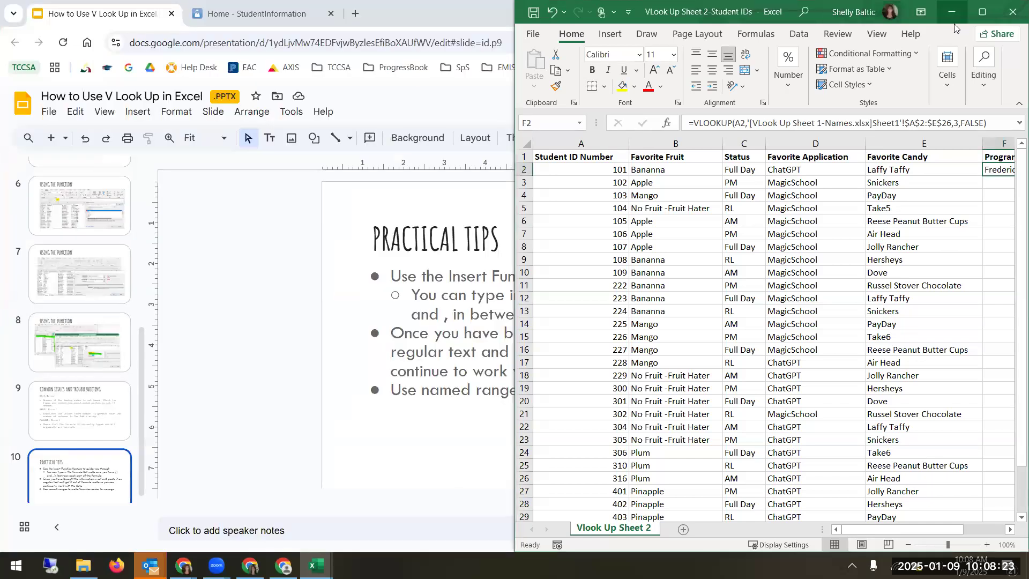
pyautogui.click(950, 11)
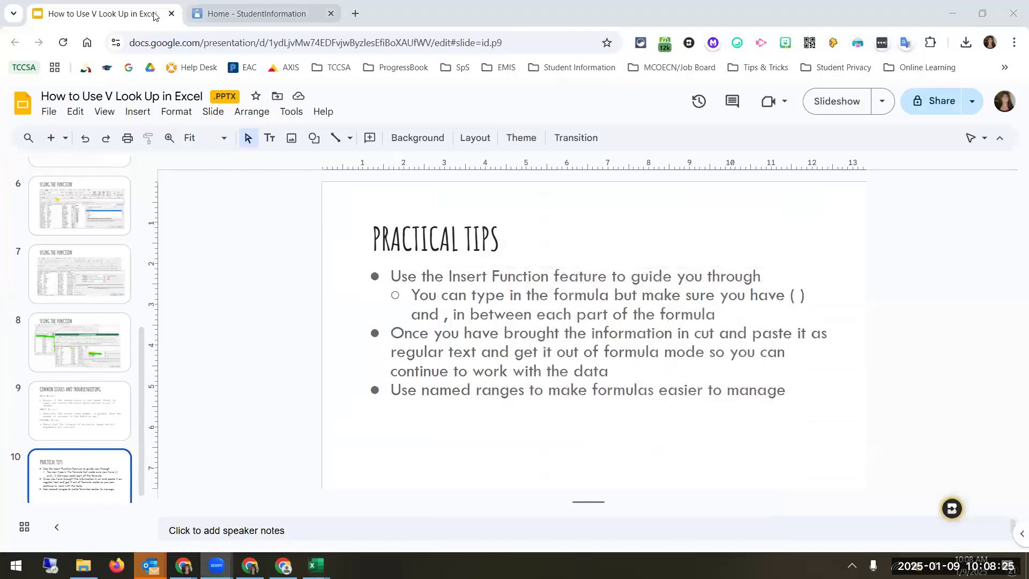
# Step: Switch to ProgressBook StudentInformation and open the EZ Query SIS Student Search report
pyautogui.click(252, 12)
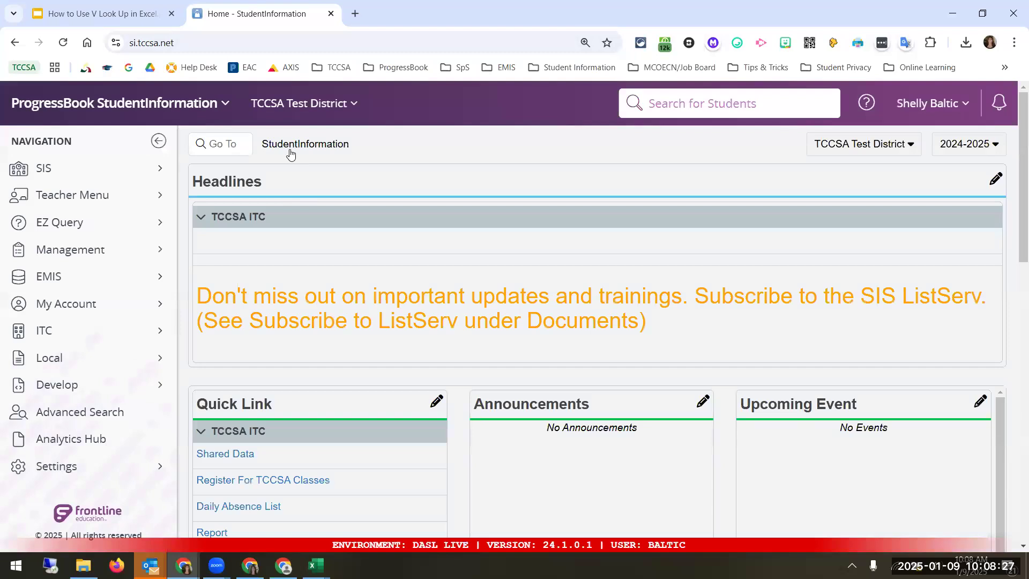
pyautogui.click(291, 154)
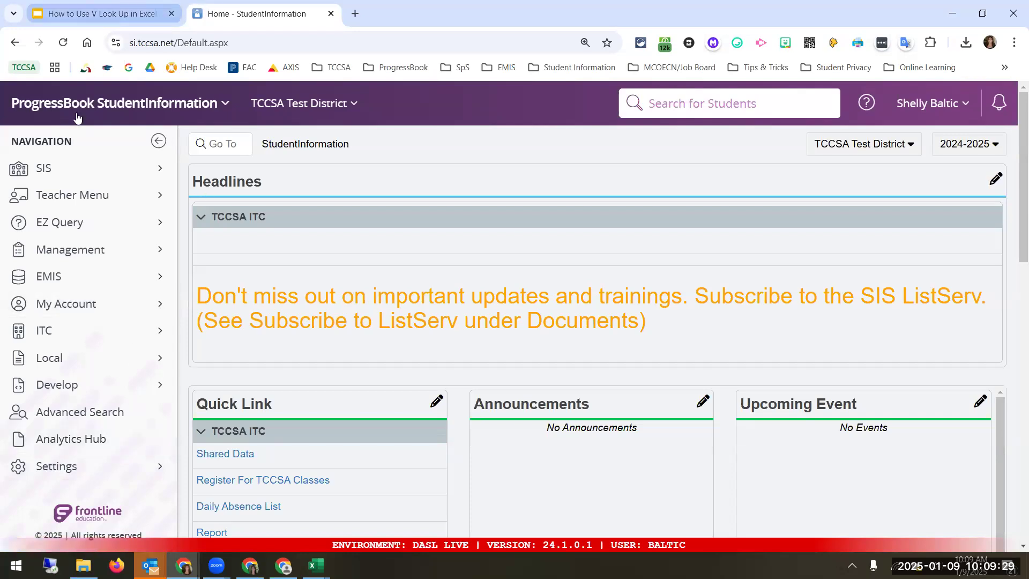
pyautogui.click(144, 231)
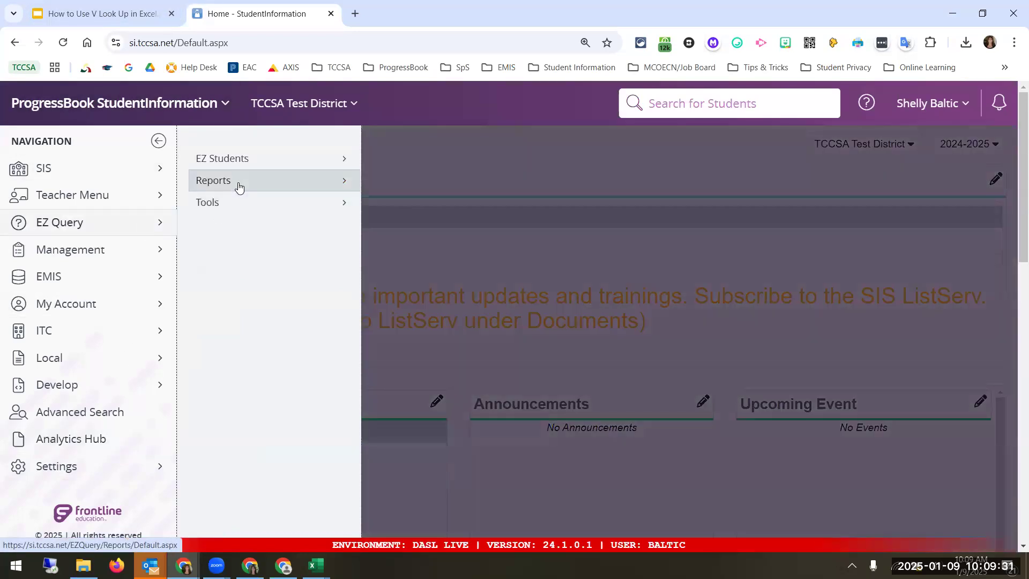
pyautogui.click(239, 184)
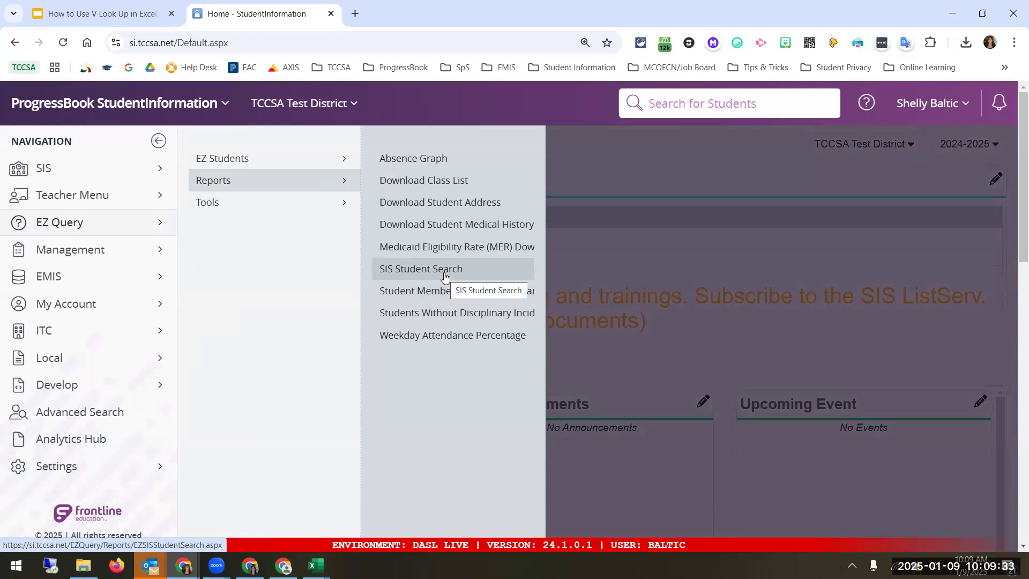
pyautogui.click(445, 274)
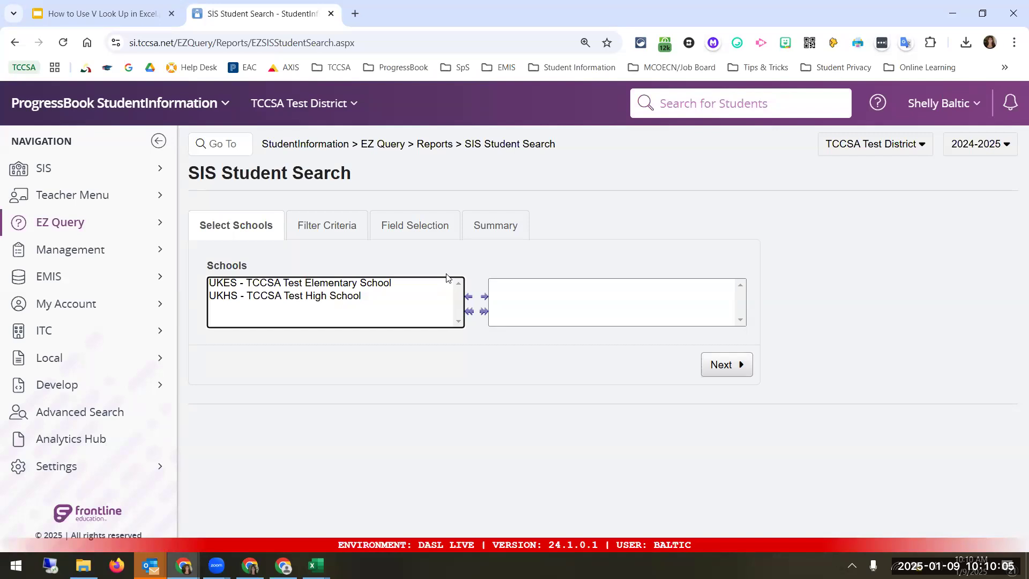
# Step: Include UKHS - TCCSA Test High School in the search and proceed to field selection without setting any filters
pyautogui.doubleClick(317, 298)
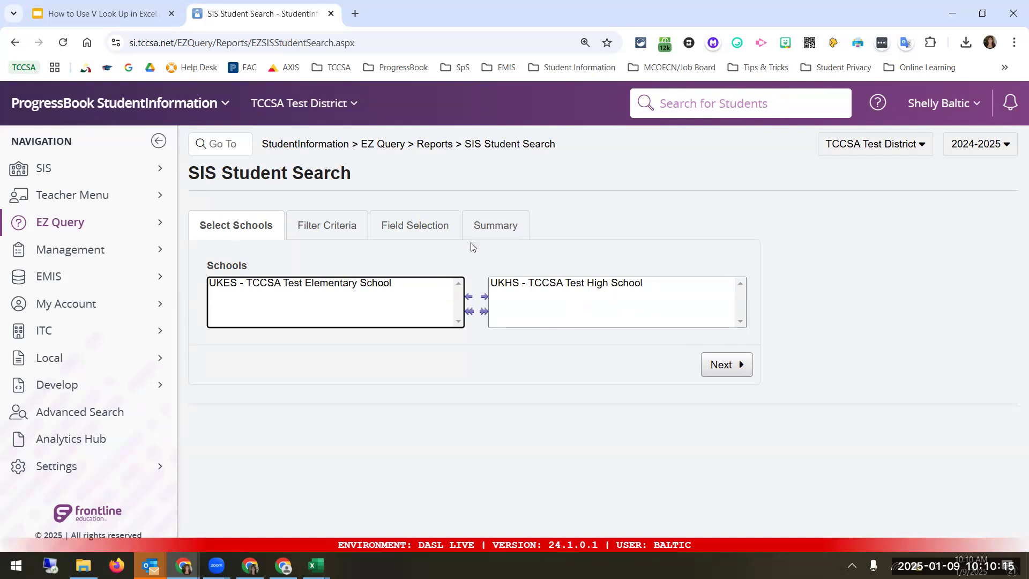
pyautogui.click(741, 369)
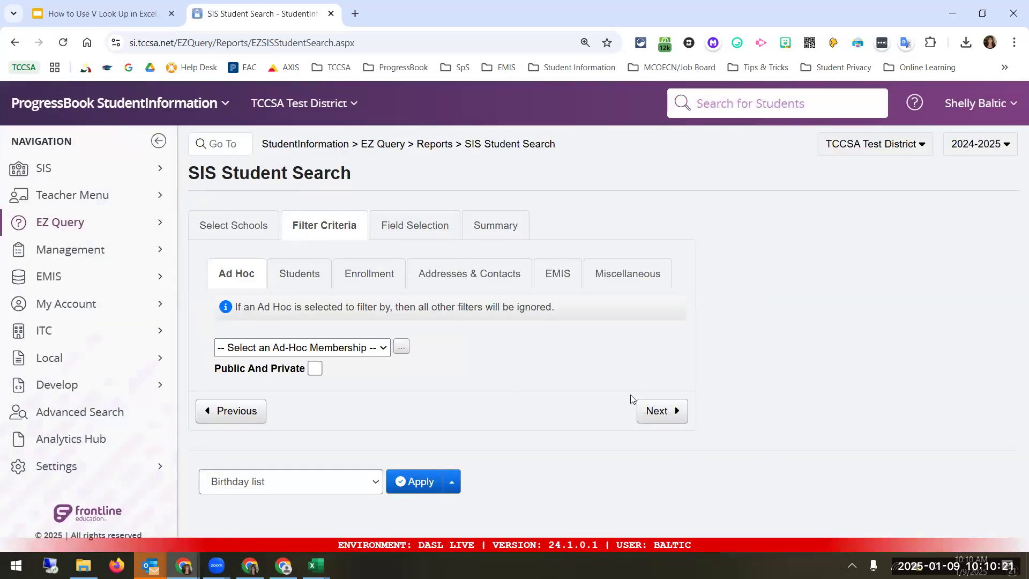
pyautogui.click(664, 411)
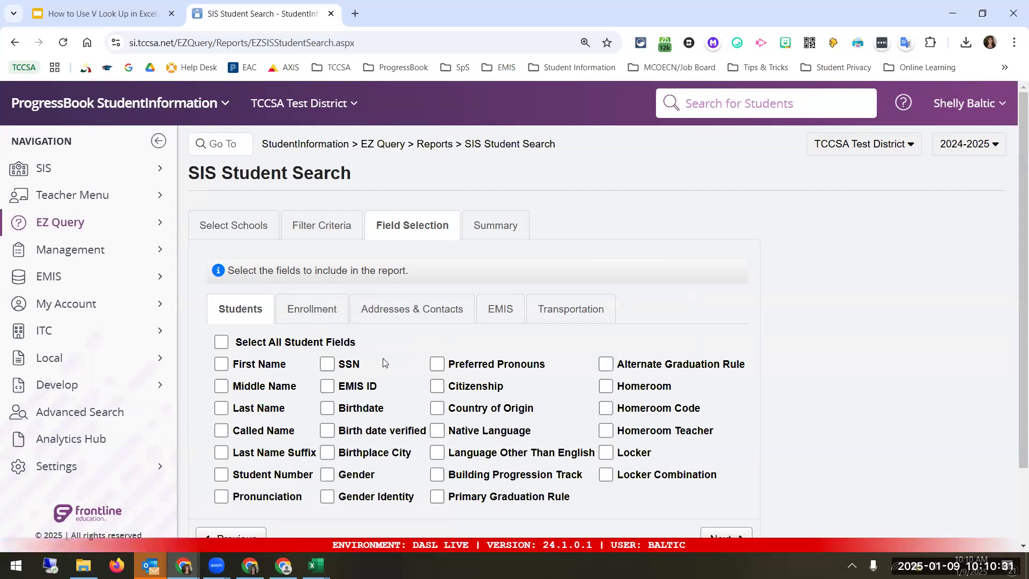
# Step: Include the student fields First Name, Last Name and Student Number, and proceed to the search summary
pyautogui.click(221, 365)
pyautogui.click(221, 409)
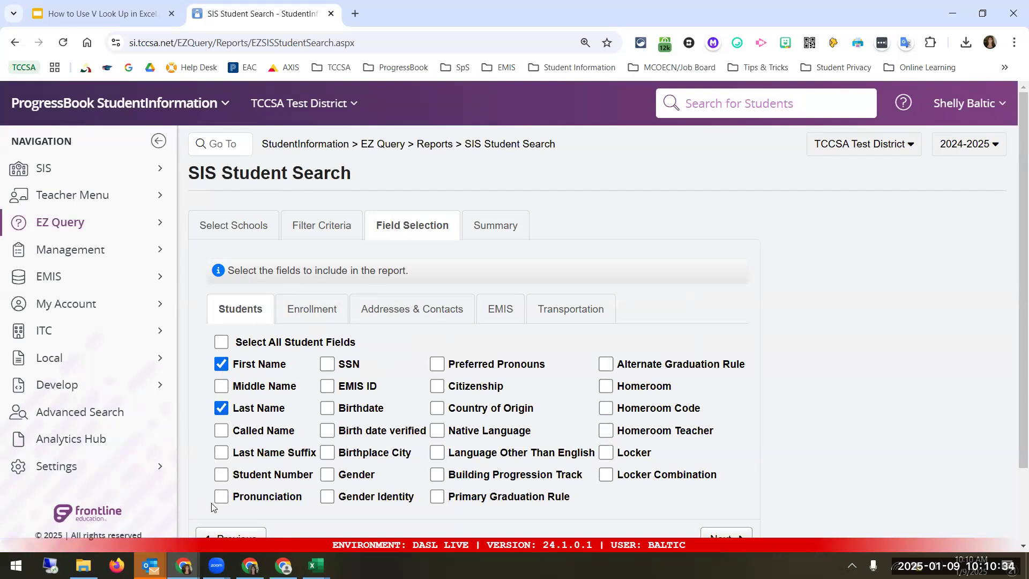
pyautogui.click(222, 476)
pyautogui.scroll(-2, 466, 386)
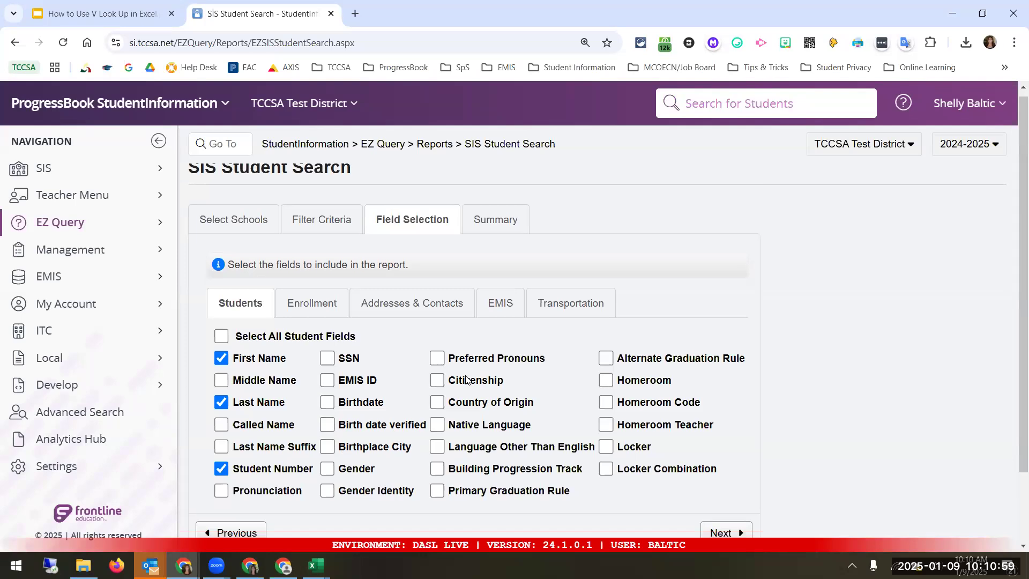
pyautogui.click(721, 450)
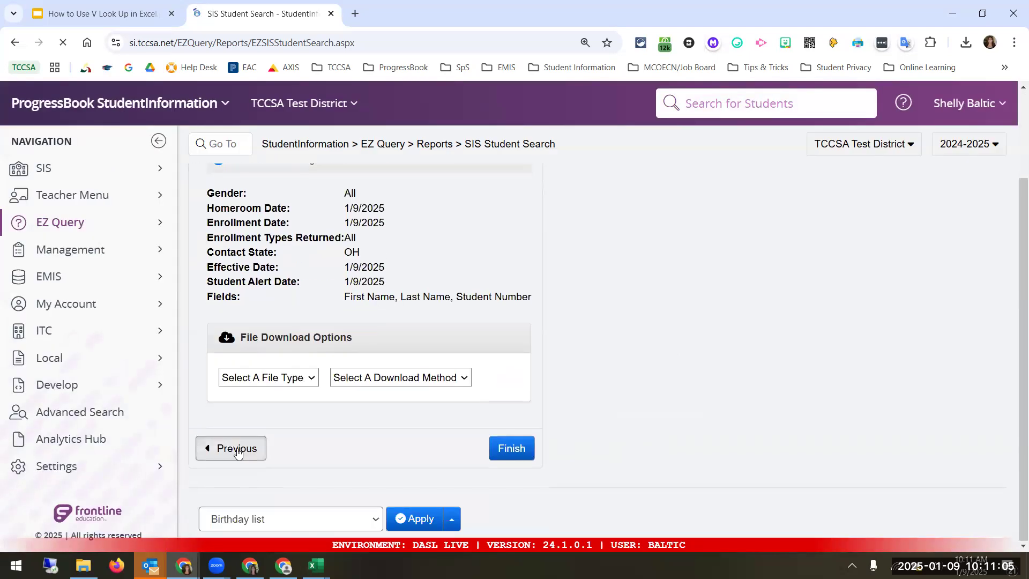
# Step: Return to field selection and include Address Of Residence Street, City, State and Zip plus Student Home Phone
pyautogui.click(230, 446)
pyautogui.click(314, 220)
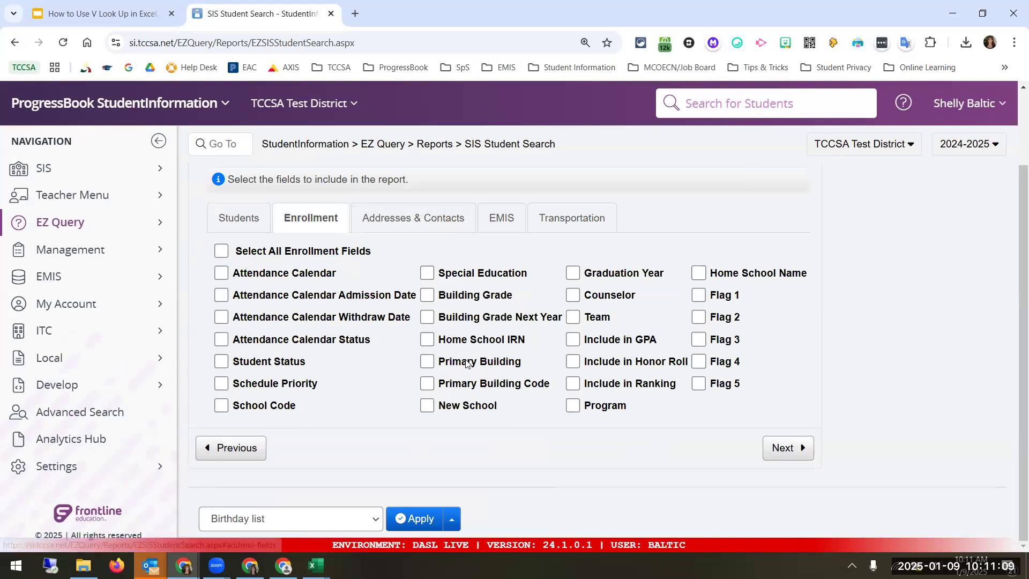
pyautogui.click(389, 218)
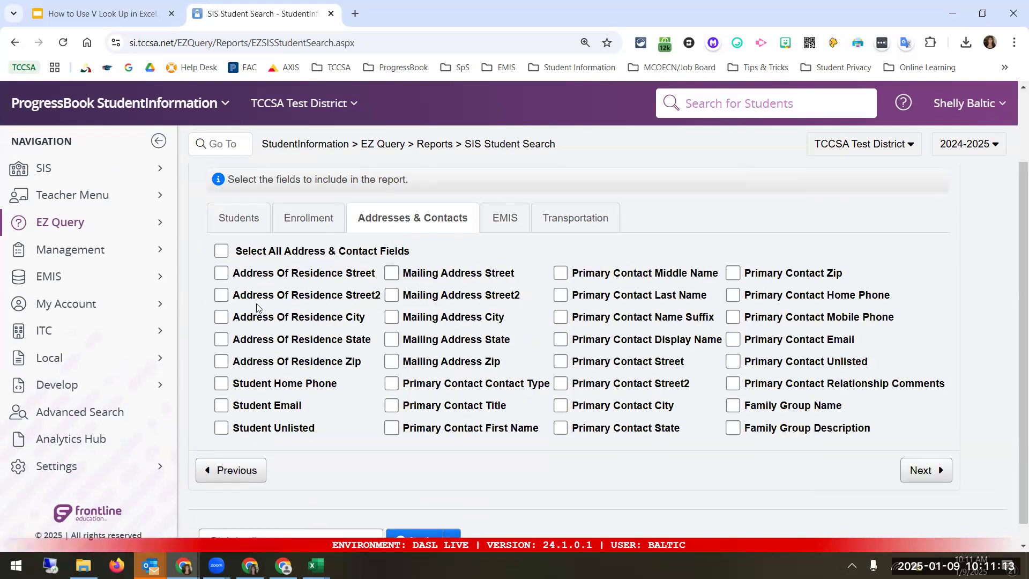
pyautogui.click(219, 275)
pyautogui.click(222, 317)
pyautogui.click(222, 340)
pyautogui.click(222, 362)
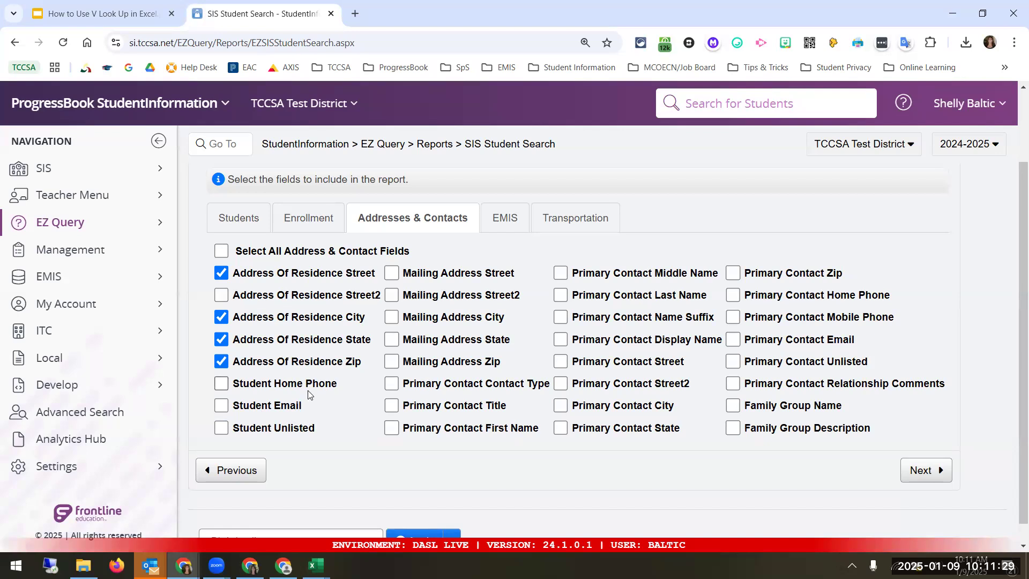
pyautogui.click(260, 384)
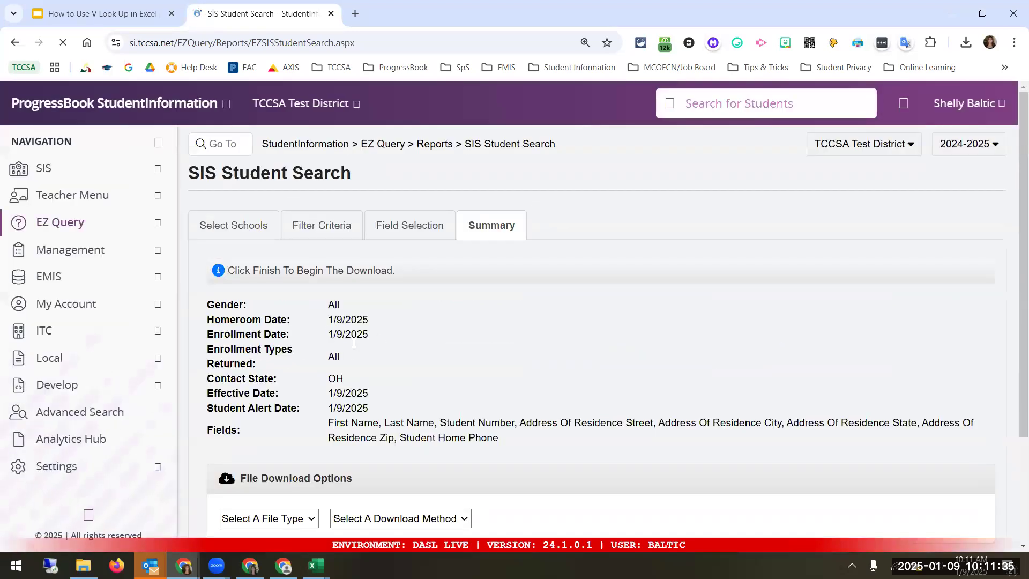
# Step: Generate the student search as a CSV file with the Download method and download the resulting file
pyautogui.scroll(-3, 445, 397)
pyautogui.click(298, 379)
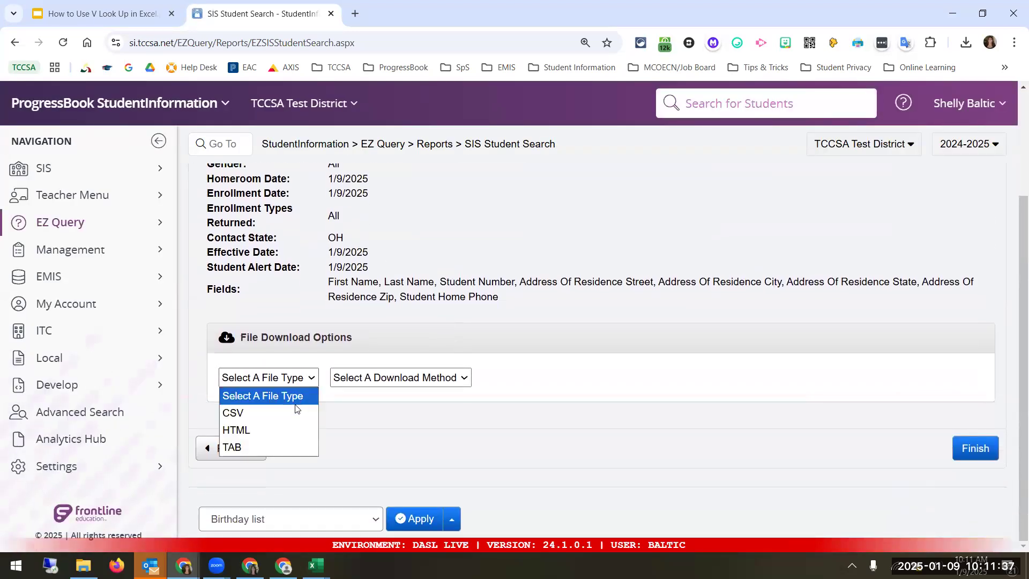
pyautogui.click(302, 413)
pyautogui.click(376, 380)
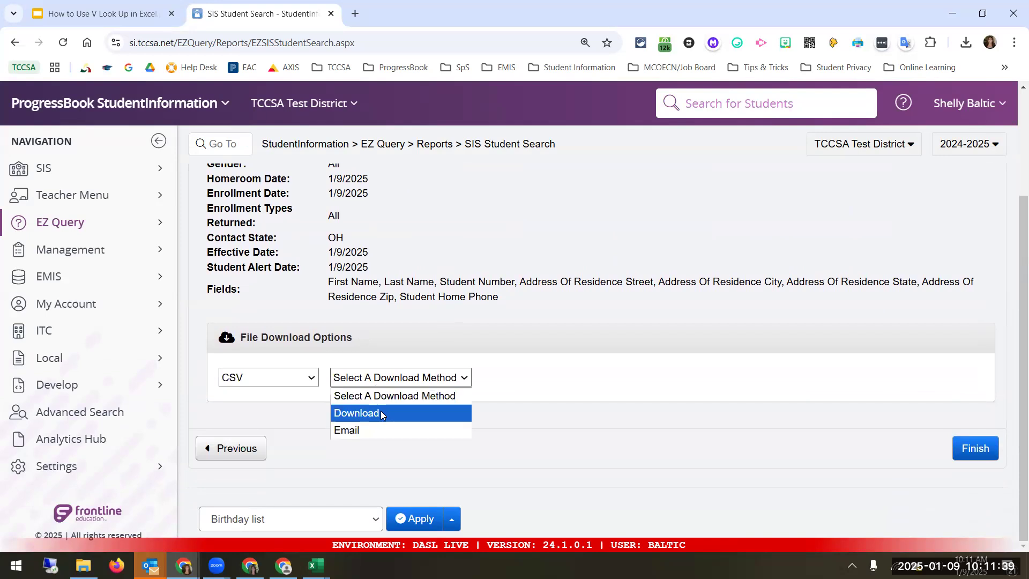
pyautogui.click(380, 413)
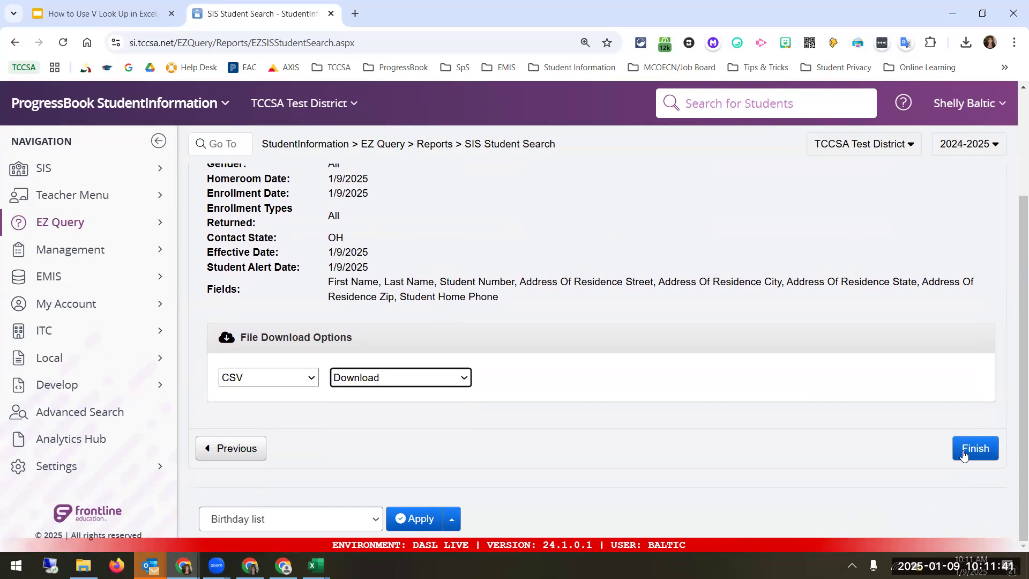
pyautogui.click(963, 455)
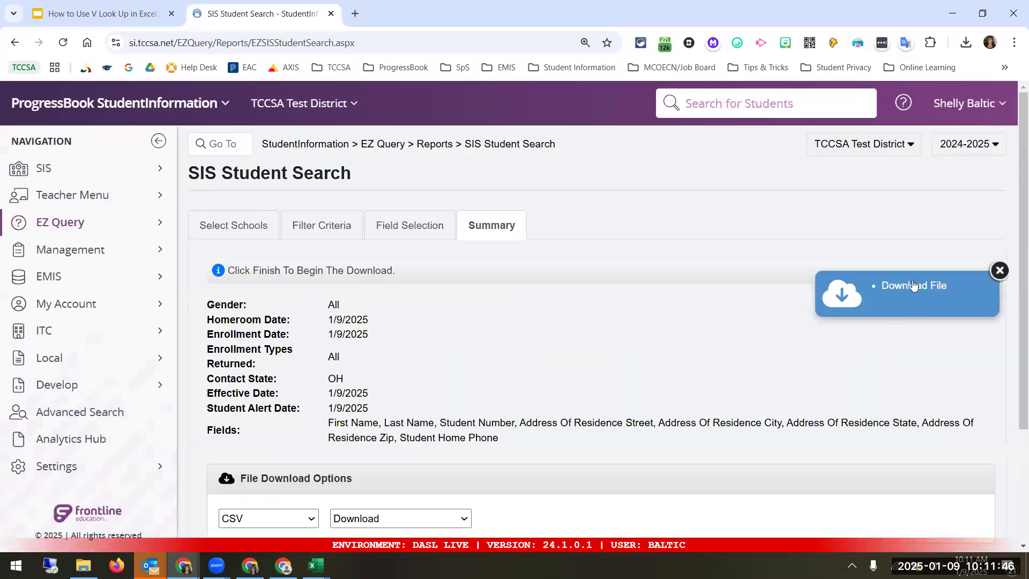
pyautogui.click(914, 286)
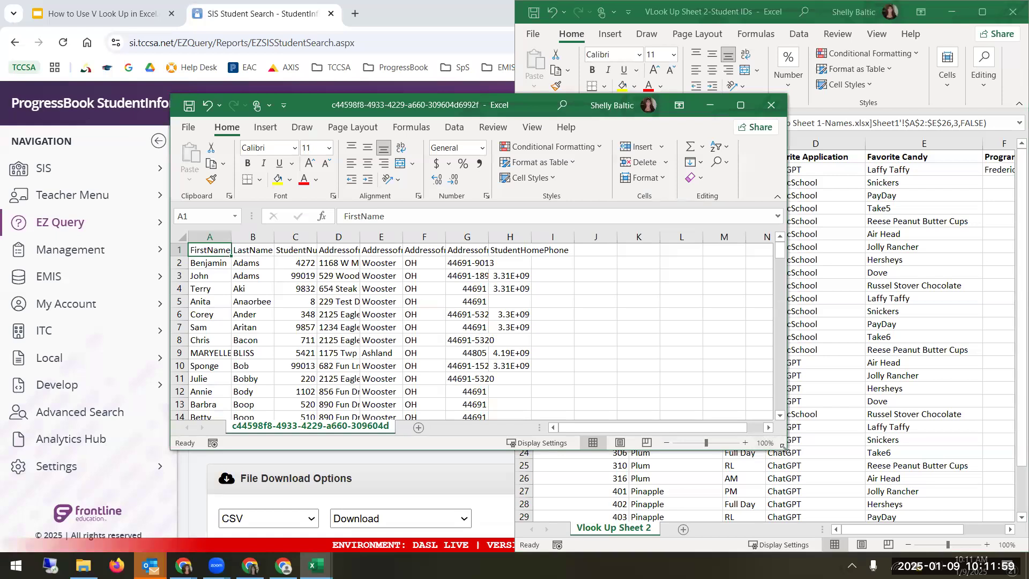
# Step: Enlarge the downloaded file's window and fit its zip and home phone columns to their contents, then minimize both open workbooks
pyautogui.moveTo(782, 446); pyautogui.dragTo(884, 506)
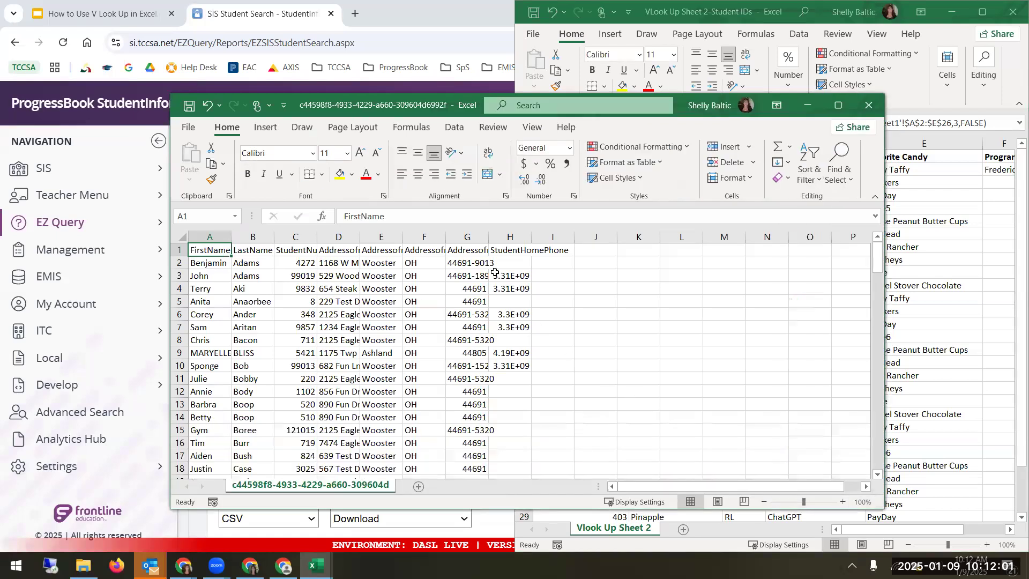
pyautogui.doubleClick(486, 237)
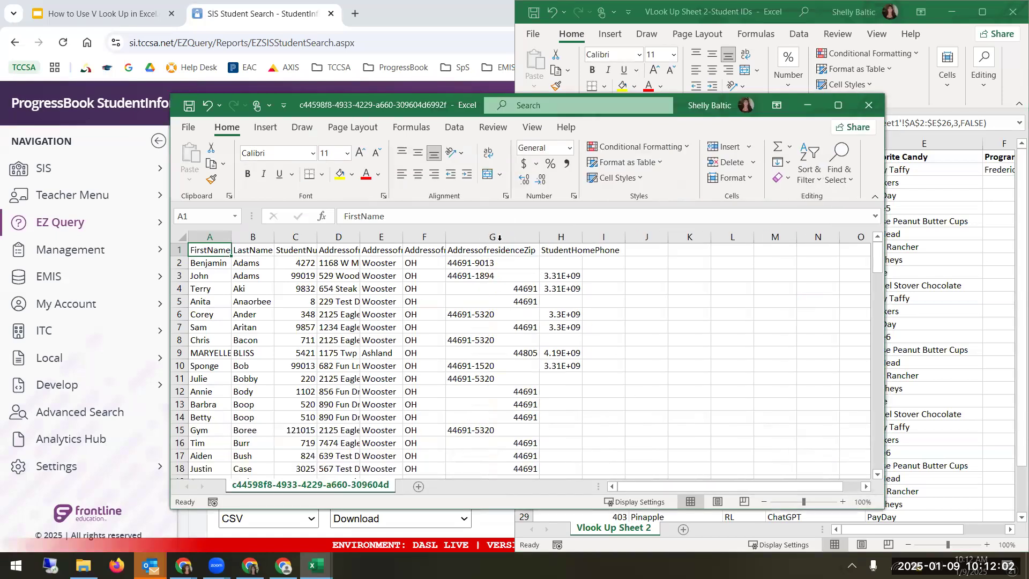
pyautogui.doubleClick(578, 235)
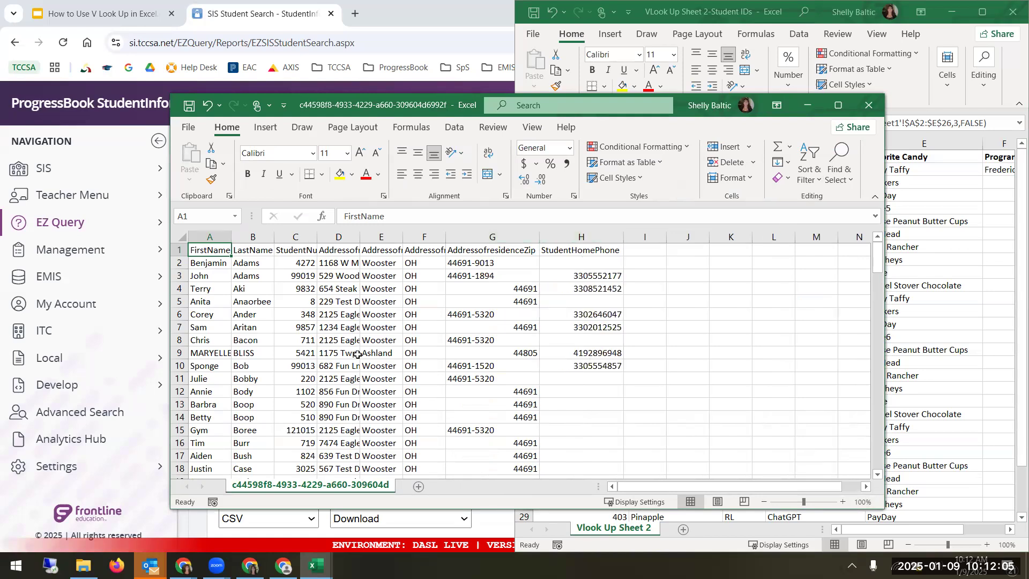
pyautogui.scroll(-4, 345, 342)
pyautogui.scroll(4, 357, 354)
pyautogui.click(951, 12)
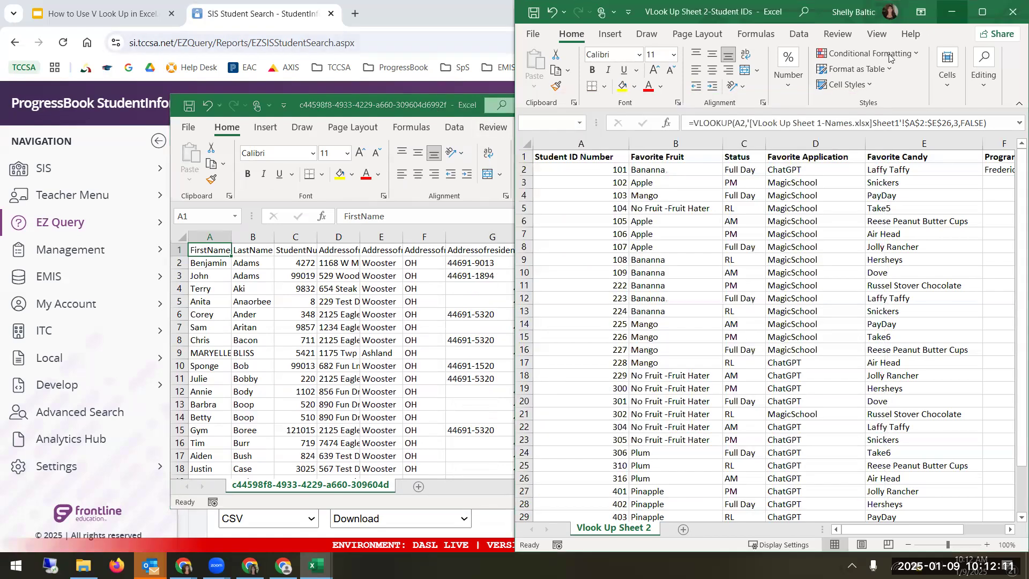
pyautogui.click(808, 105)
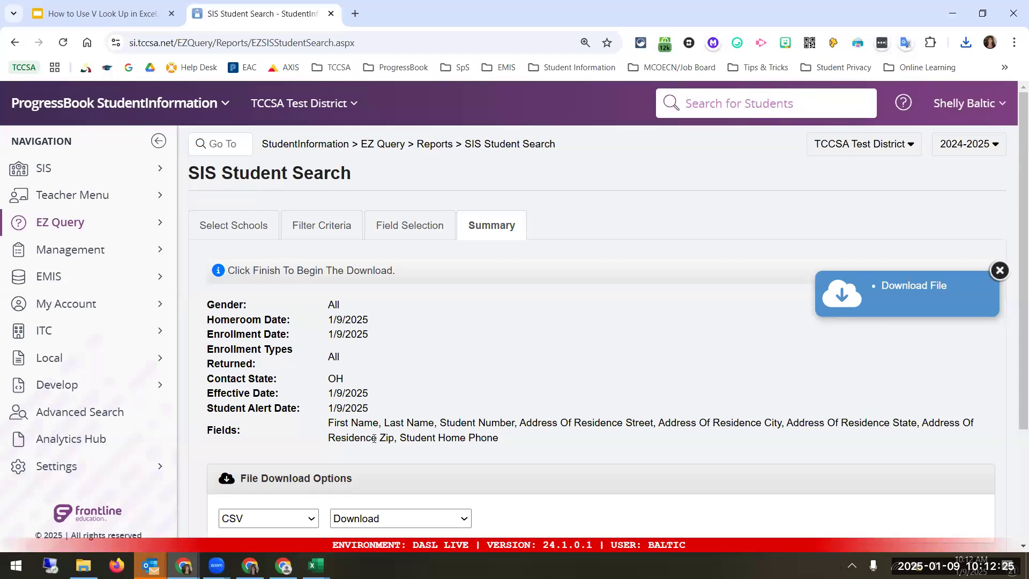
# Step: Go back from the SIS Student Search summary to its Filter Criteria
pyautogui.scroll(-3, 373, 443)
pyautogui.click(246, 457)
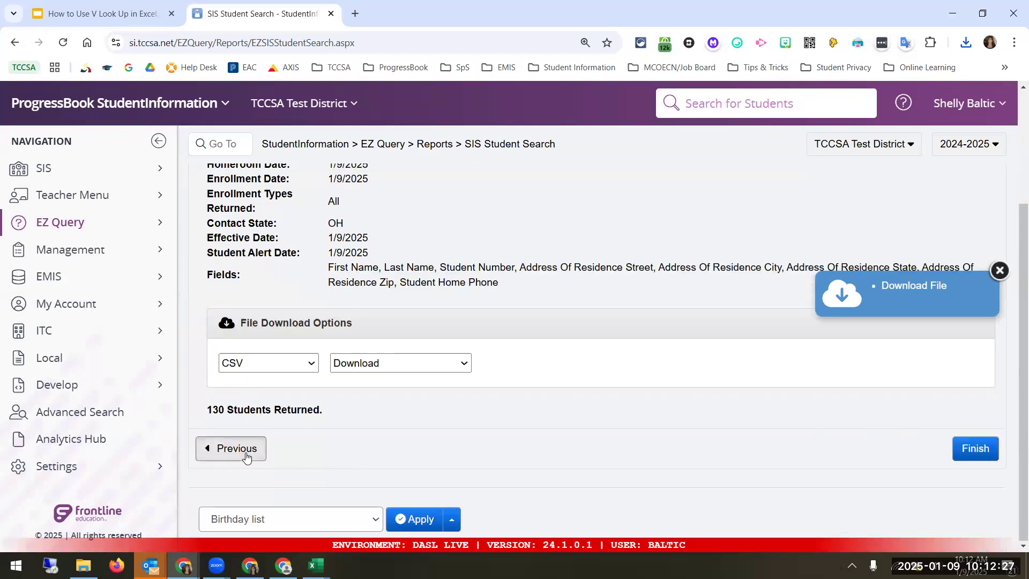
pyautogui.scroll(3, 236, 395)
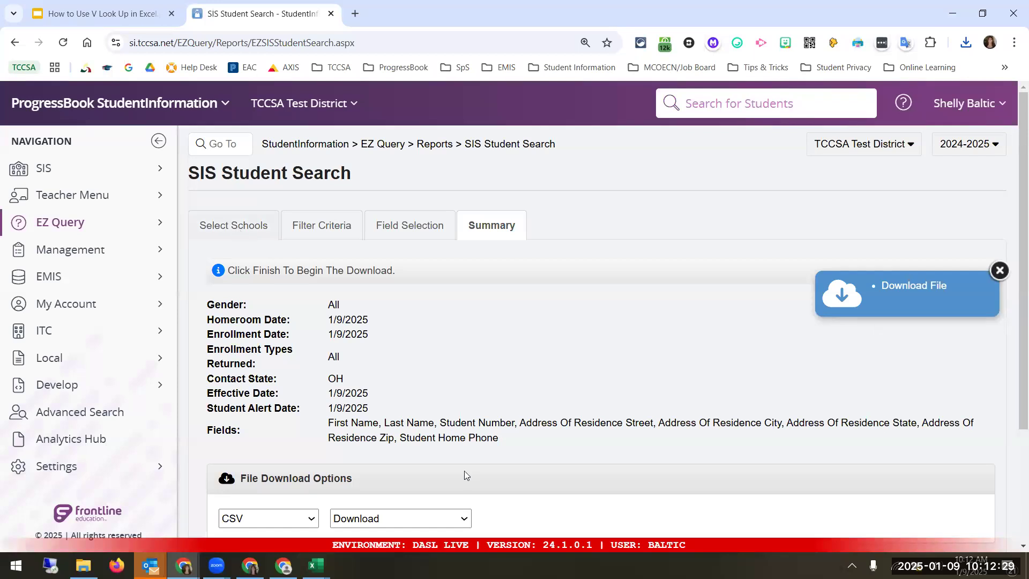
pyautogui.scroll(-3, 465, 474)
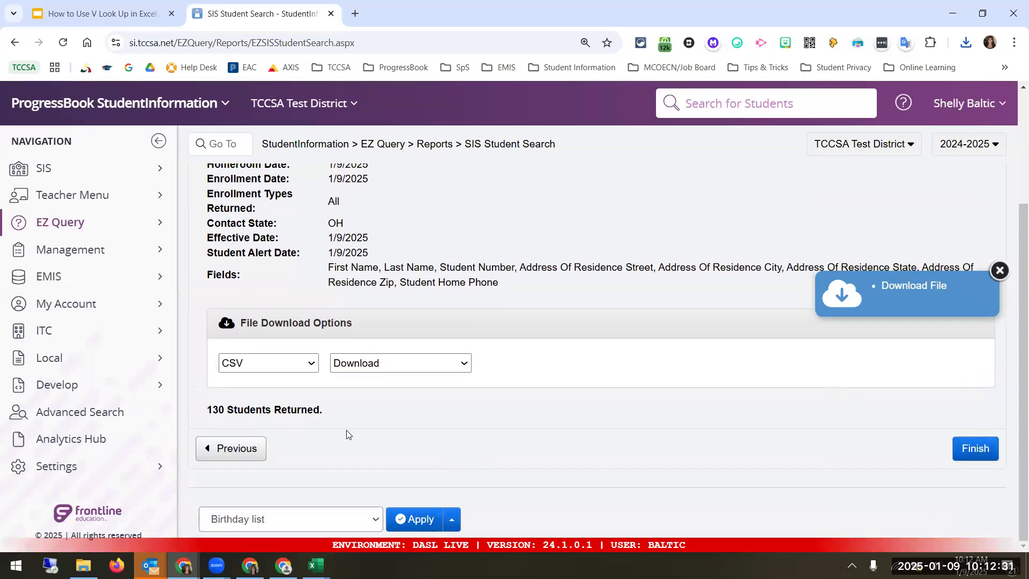
pyautogui.click(232, 450)
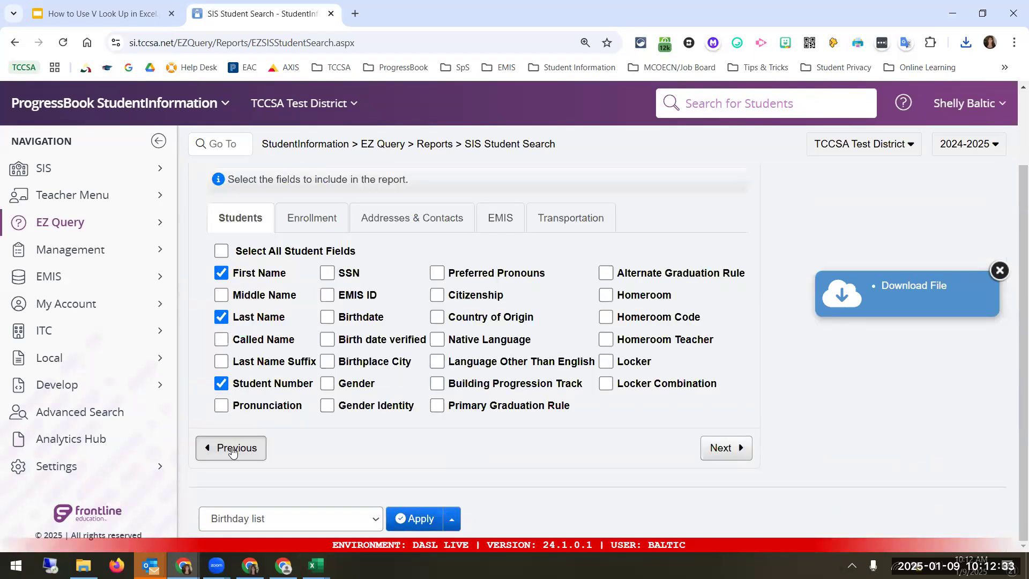
pyautogui.click(232, 451)
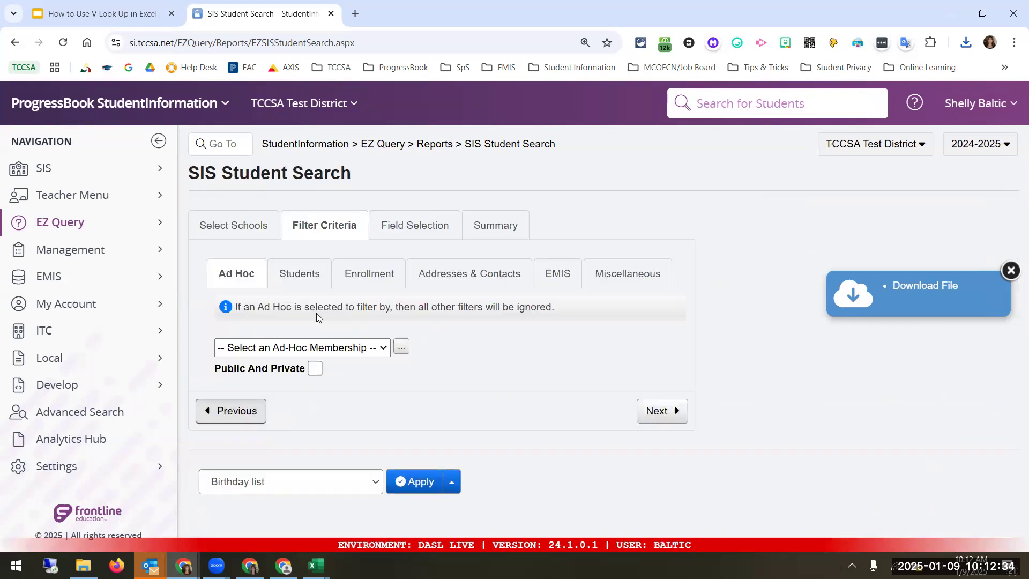
# Step: Look through the Students filter criteria, including names, student numbers, homeroom, ethnic category, citizenship and native language
pyautogui.click(298, 274)
pyautogui.scroll(-6, 355, 404)
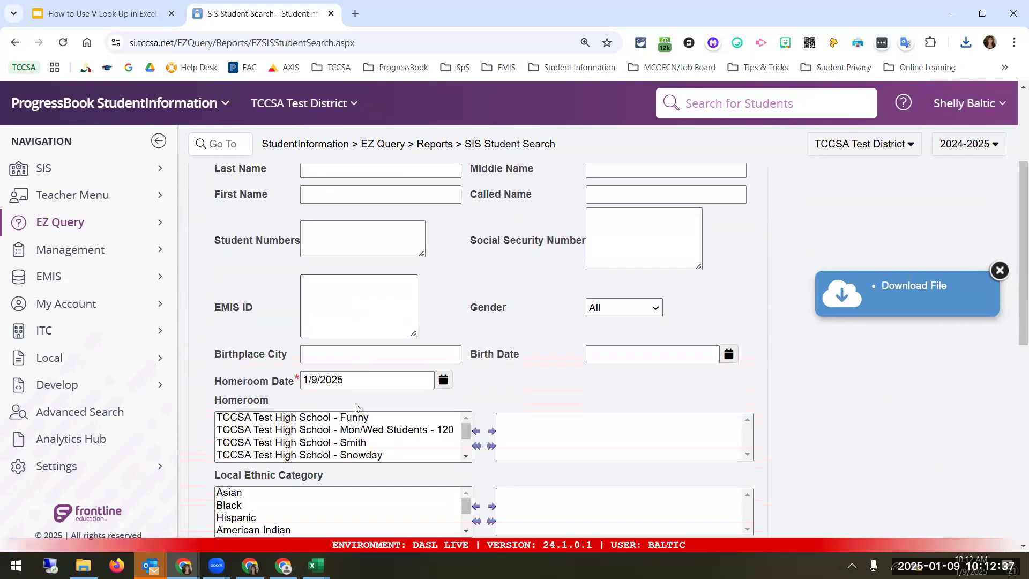
pyautogui.scroll(-1, 355, 407)
pyautogui.scroll(1, 356, 424)
pyautogui.scroll(6, 375, 239)
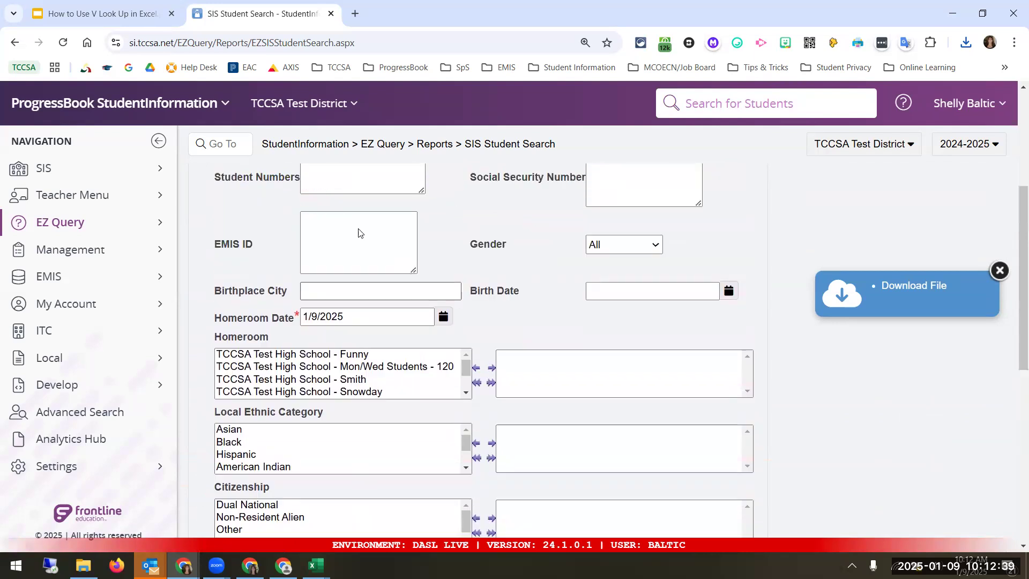
pyautogui.scroll(-10, 396, 369)
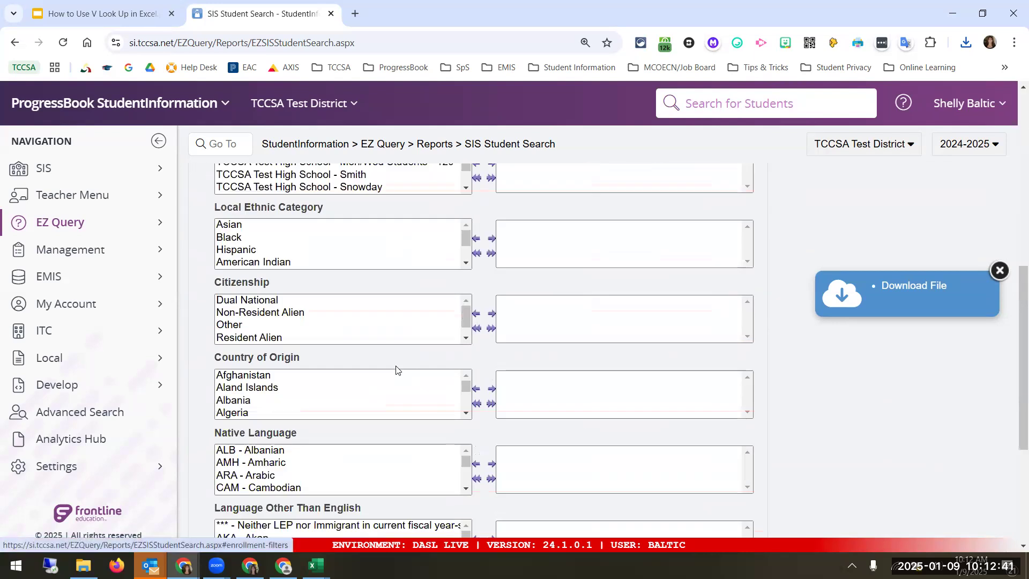
pyautogui.scroll(10, 397, 369)
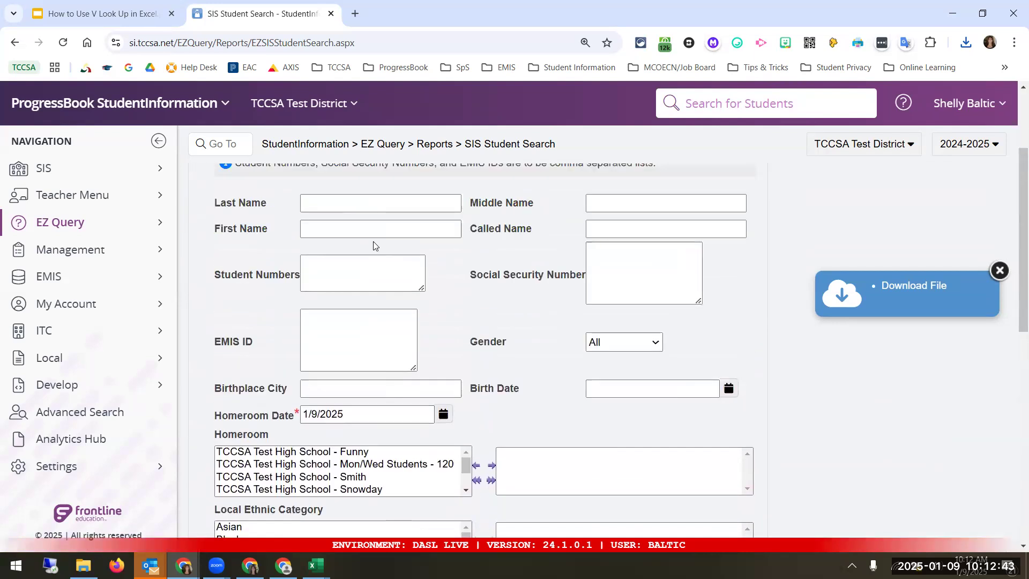
# Step: Restrict the student search to grade 12 in the Enrollment filter criteria
pyautogui.click(382, 267)
pyautogui.scroll(-6, 416, 322)
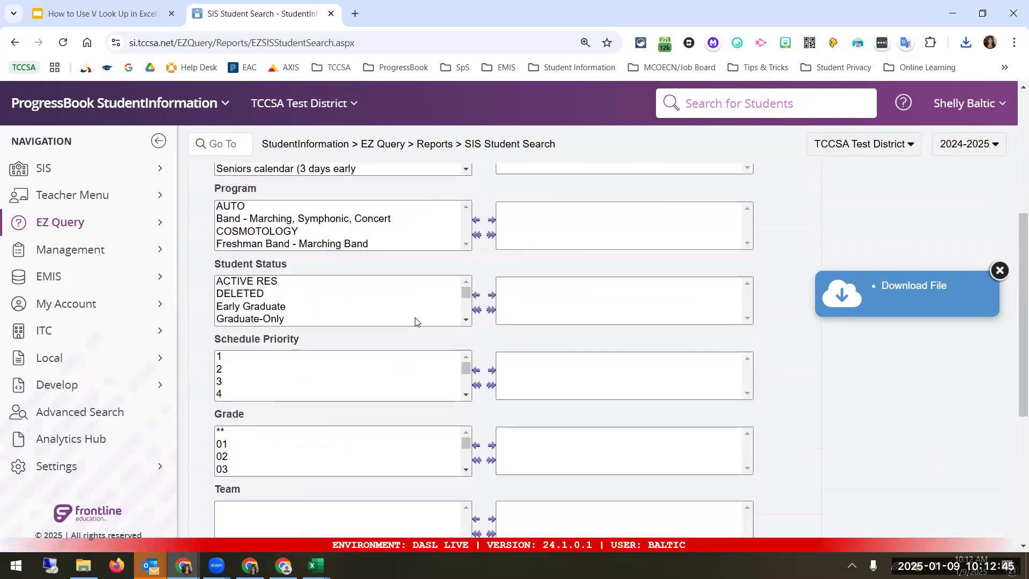
pyautogui.click(466, 292)
pyautogui.click(467, 268)
pyautogui.doubleClick(271, 280)
pyautogui.scroll(-1, 656, 456)
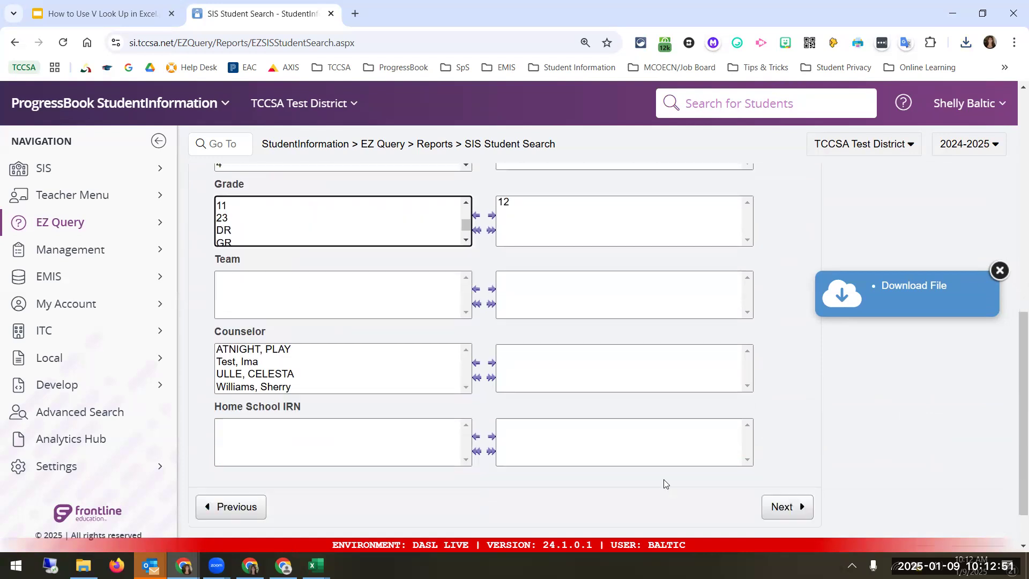
pyautogui.scroll(-1, 664, 480)
# Step: In the field selection, remove Address Of Residence Street, City, State, Zip and Student Home Phone, and include Student Email instead
pyautogui.click(785, 448)
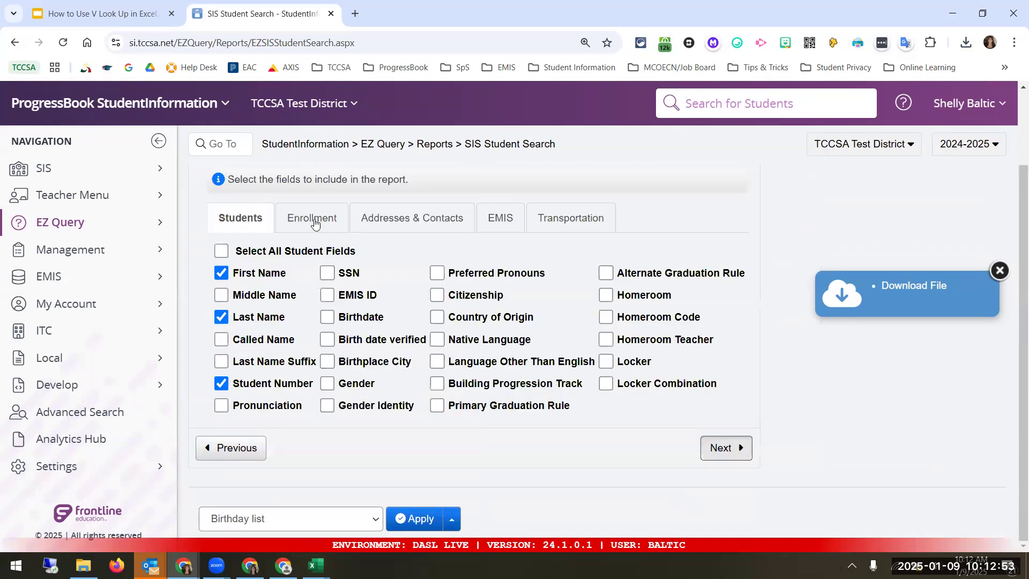
pyautogui.click(370, 233)
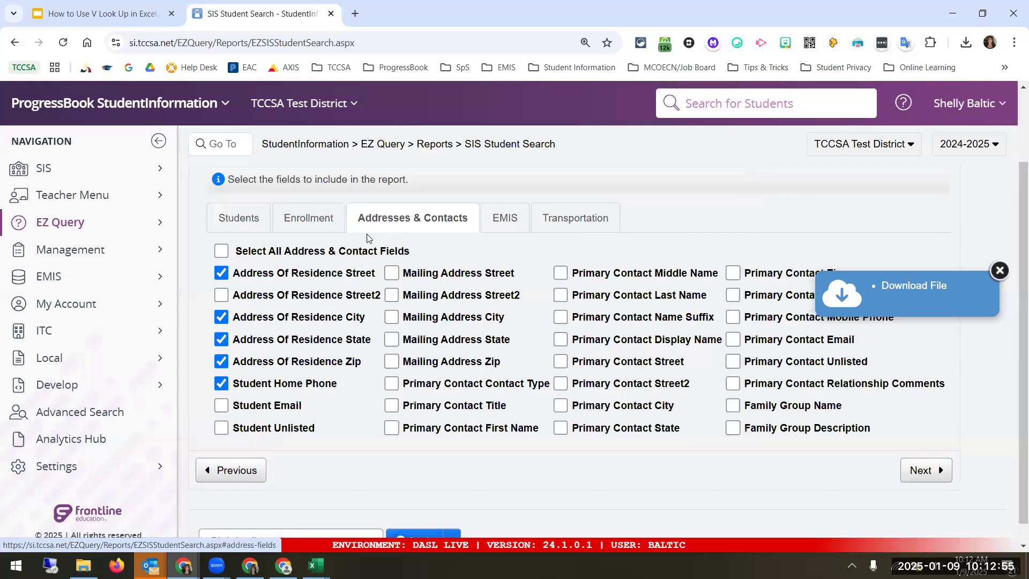
pyautogui.click(221, 383)
pyautogui.click(221, 361)
pyautogui.click(221, 339)
pyautogui.click(221, 317)
pyautogui.click(222, 273)
pyautogui.click(294, 407)
# Step: Generate the student search as a CSV file with the Download method, then download and open the resulting file
pyautogui.click(922, 470)
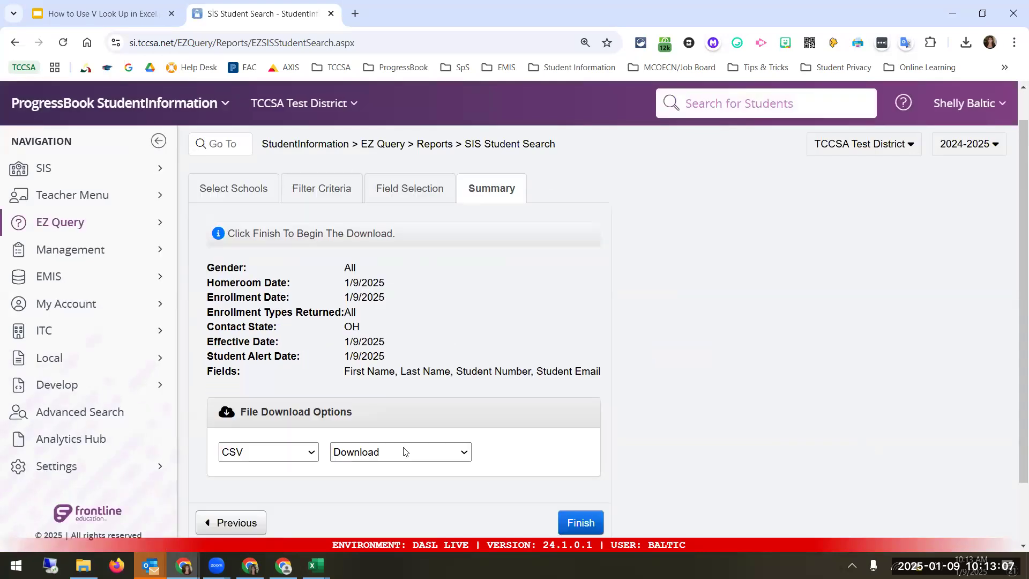
pyautogui.scroll(-2, 402, 452)
pyautogui.click(572, 453)
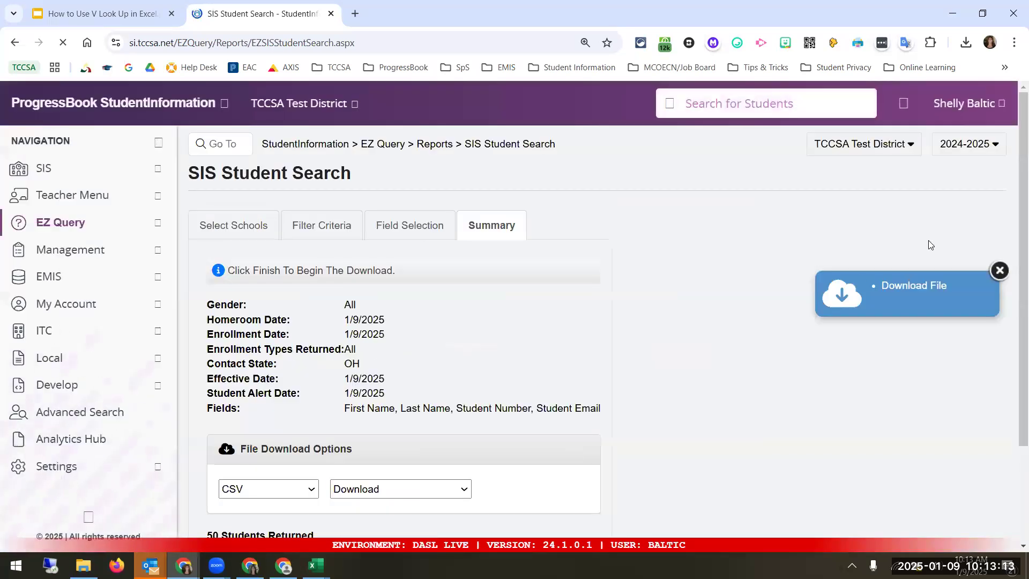
pyautogui.click(914, 289)
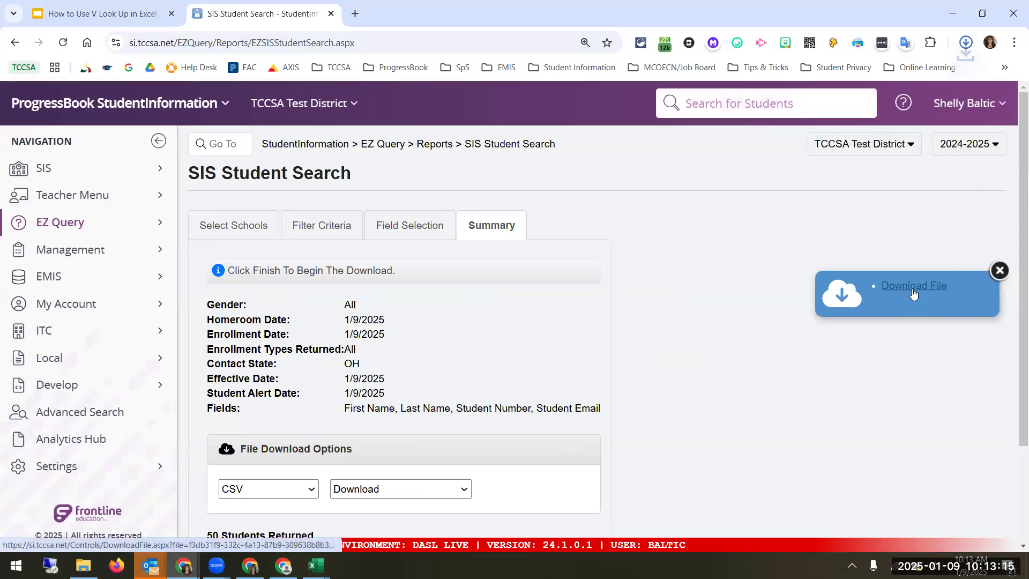
pyautogui.scroll(-1, 321, 493)
pyautogui.scroll(-2, 320, 493)
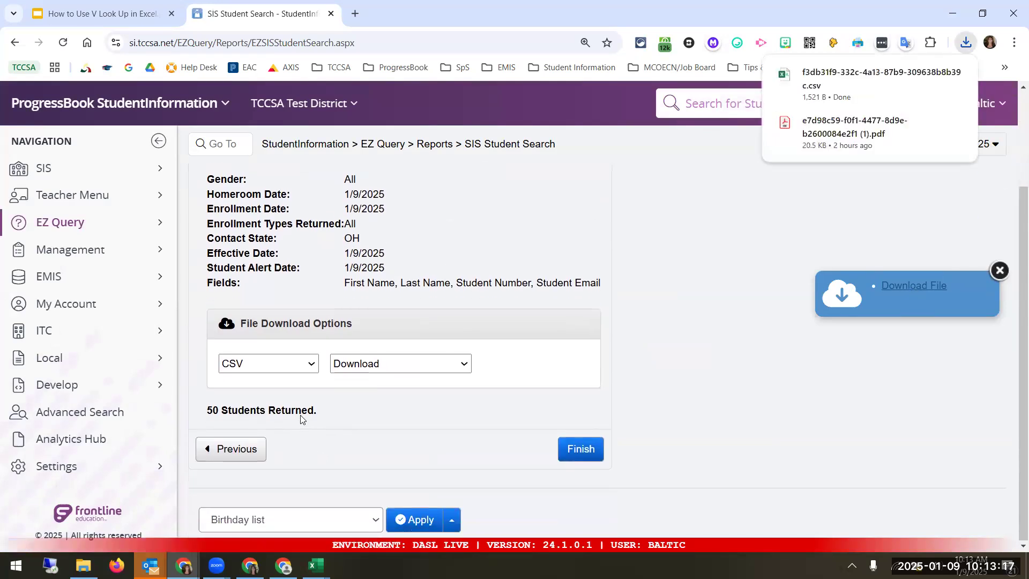
pyautogui.scroll(2, 738, 177)
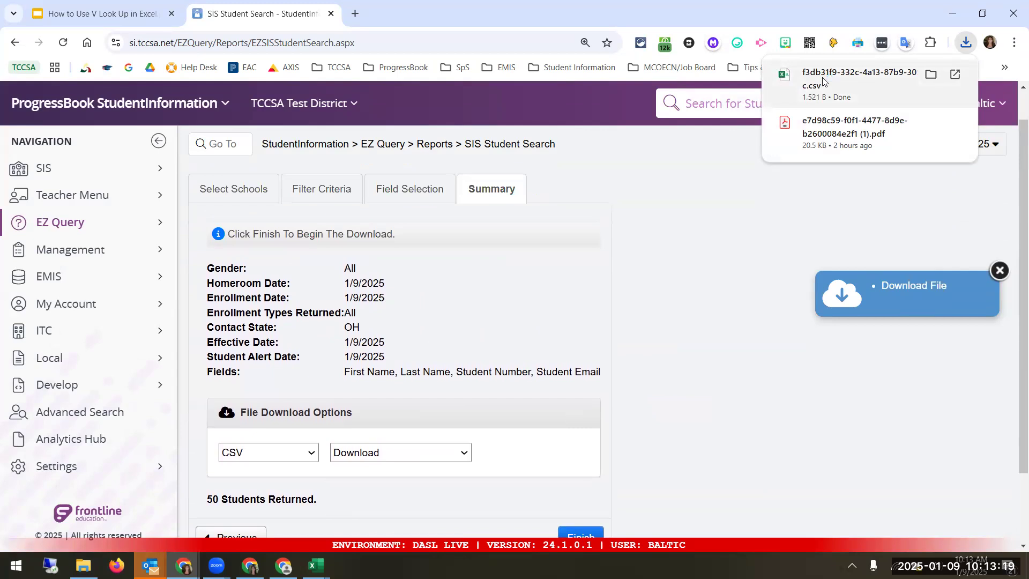
pyautogui.click(822, 80)
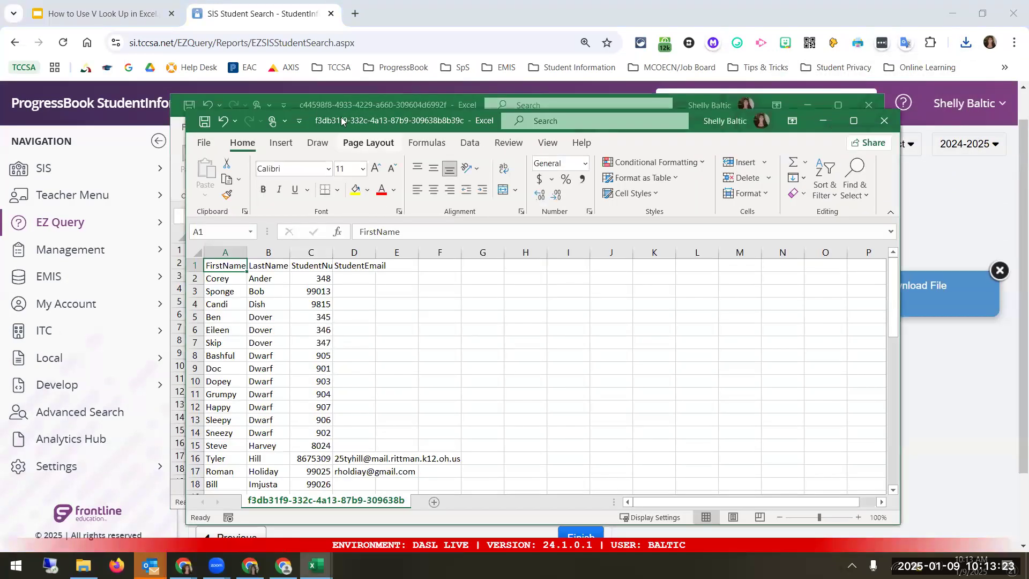
# Step: Widen the StudentEmail column in the newly downloaded workbook, shift its window aside and look through the student rows
pyautogui.moveTo(378, 251); pyautogui.dragTo(410, 251)
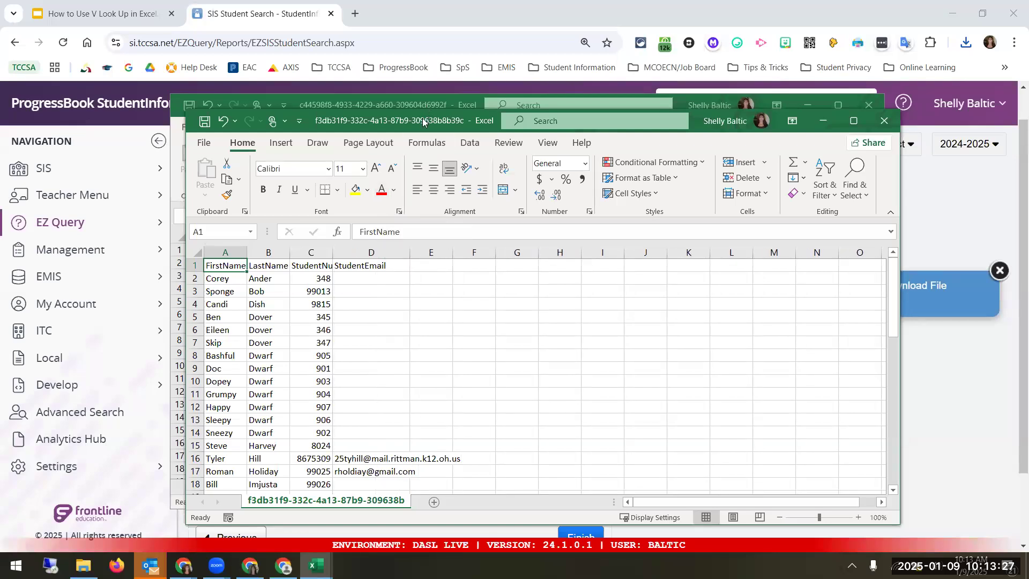
pyautogui.moveTo(424, 123); pyautogui.dragTo(517, 111)
pyautogui.scroll(-5, 460, 431)
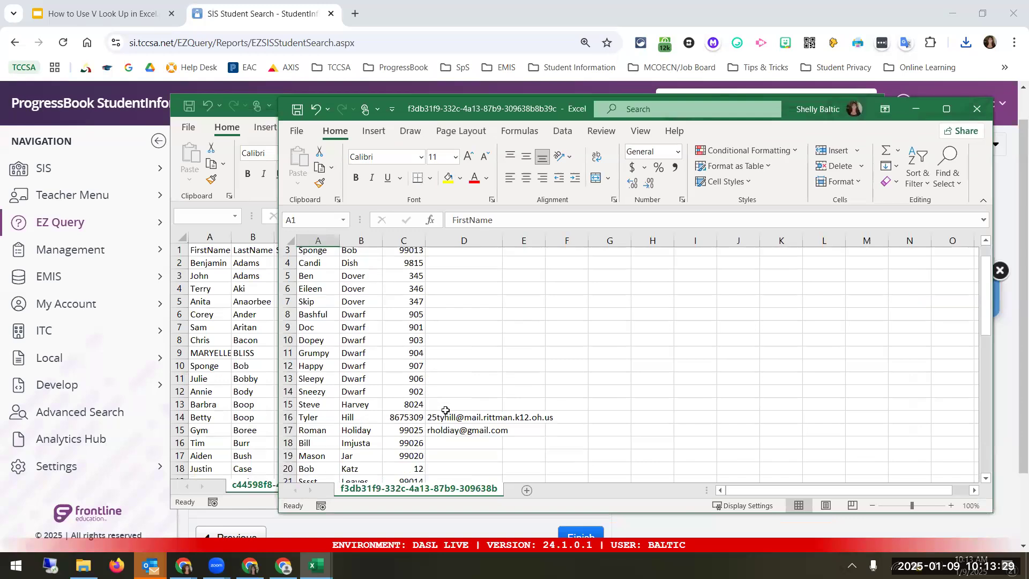
pyautogui.scroll(-4, 475, 391)
pyautogui.scroll(9, 482, 387)
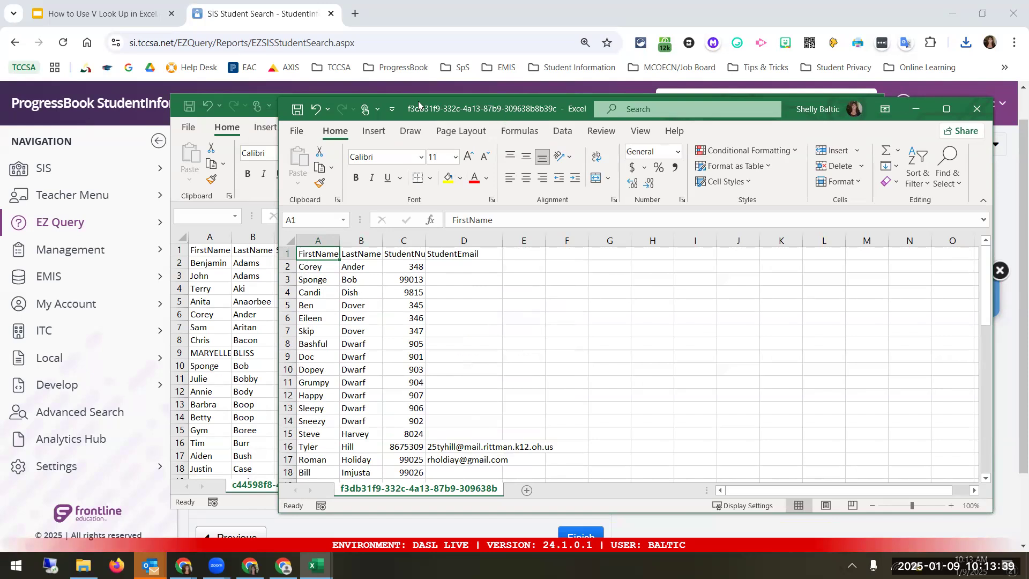
# Step: Tile the two downloaded workbooks side by side, with the address file in the left half and the email file in the right half
pyautogui.moveTo(422, 109); pyautogui.dragTo(503, 118)
pyautogui.click(313, 107)
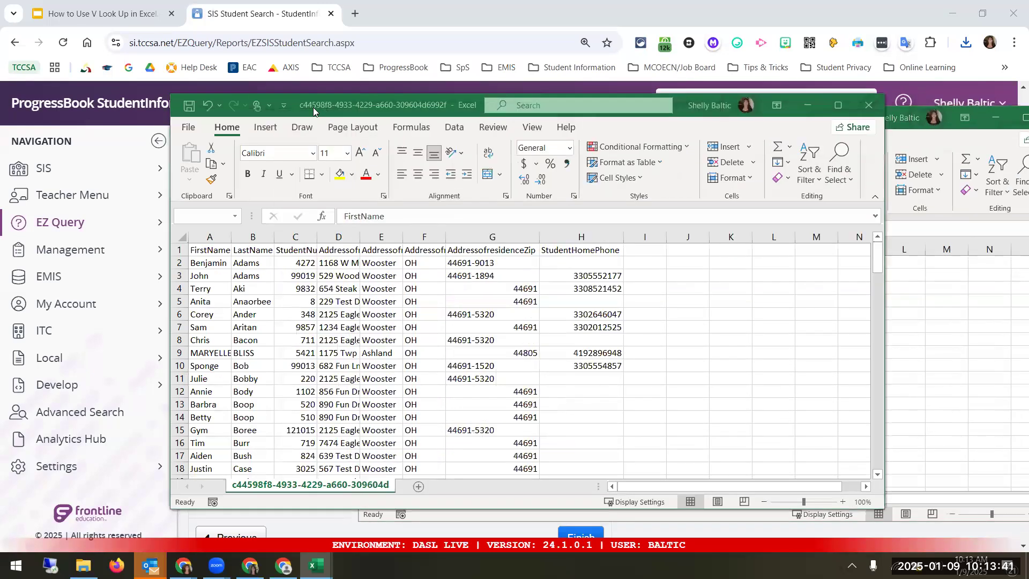
pyautogui.moveTo(313, 108); pyautogui.dragTo(0, 107)
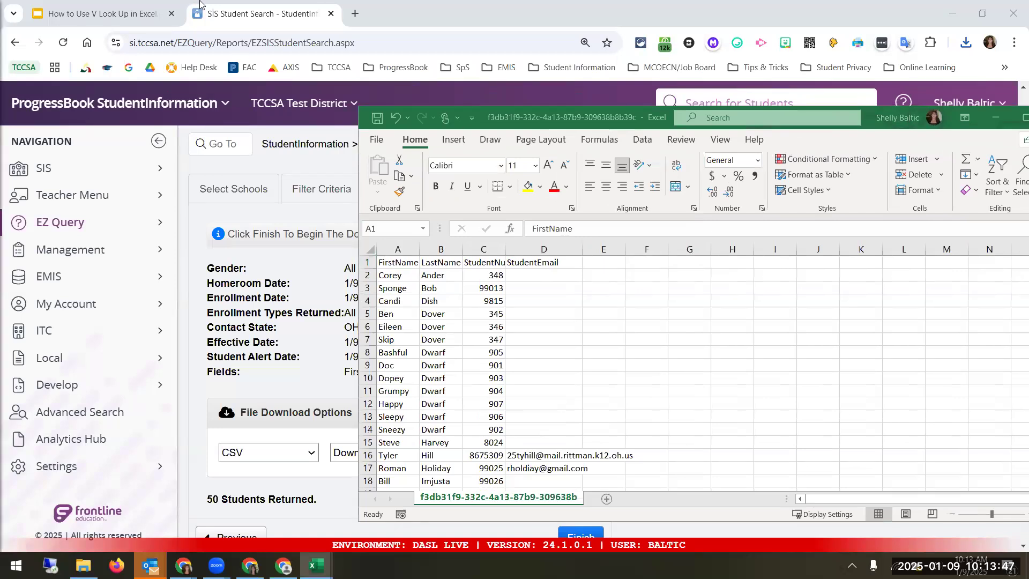
pyautogui.moveTo(201, 5); pyautogui.dragTo(238, 30)
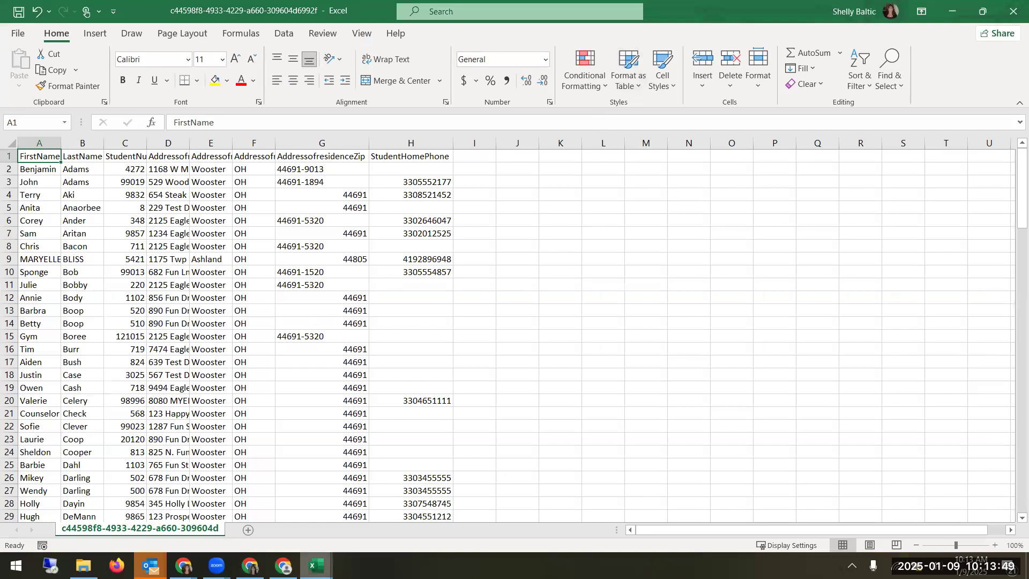
pyautogui.moveTo(316, 565)
pyautogui.click(471, 504)
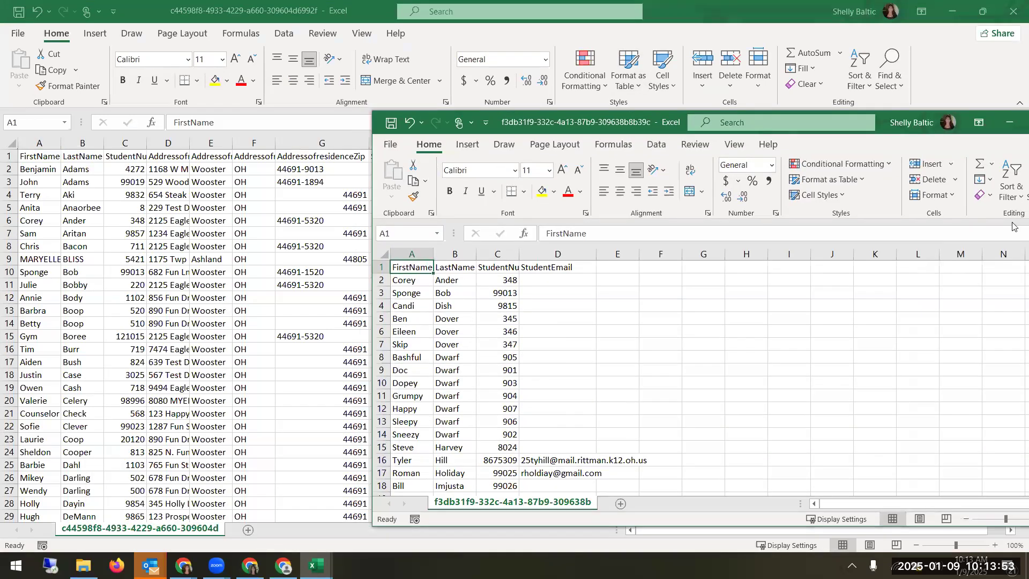
pyautogui.press('super+Right')
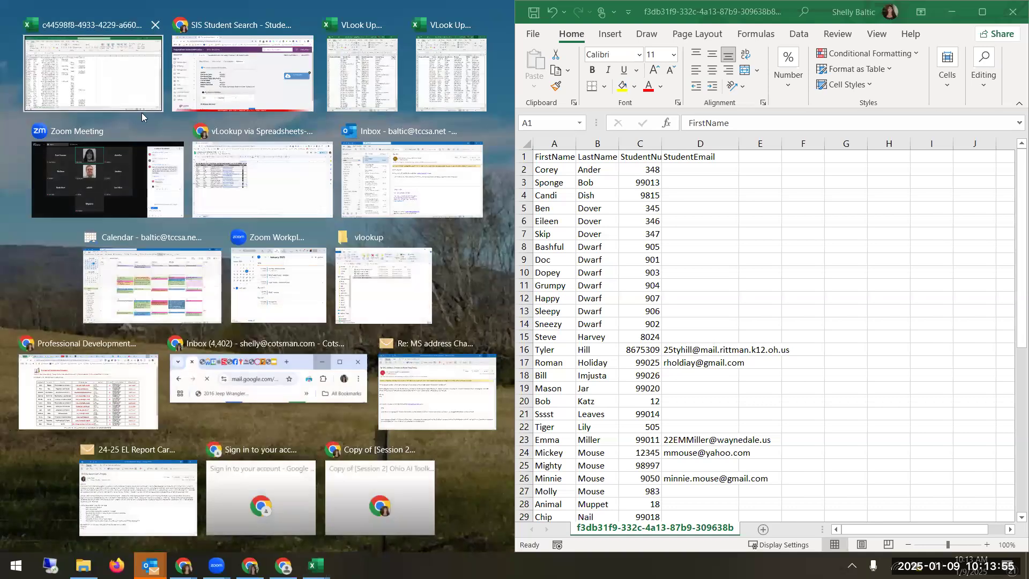
pyautogui.click(118, 88)
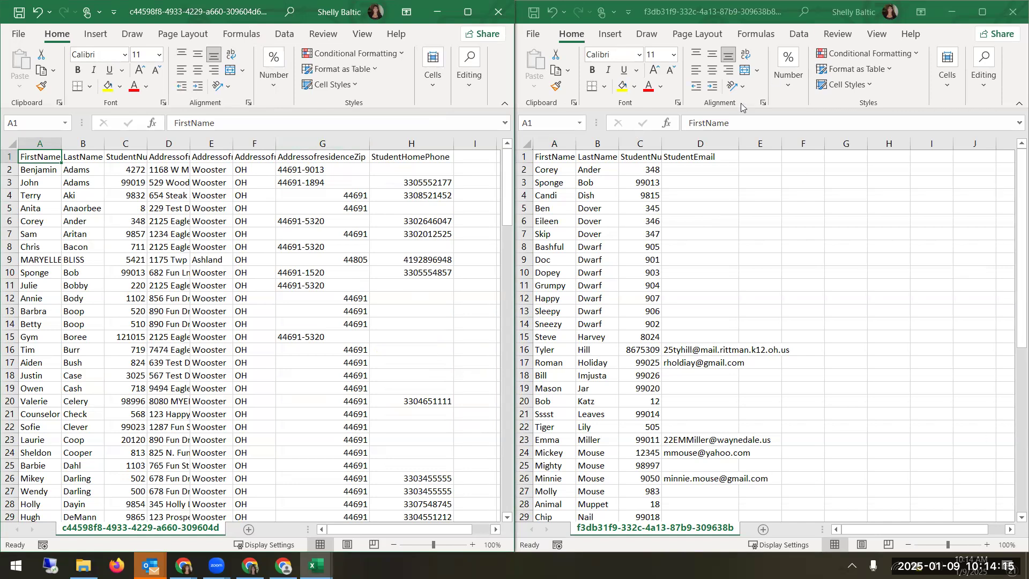
pyautogui.click(983, 12)
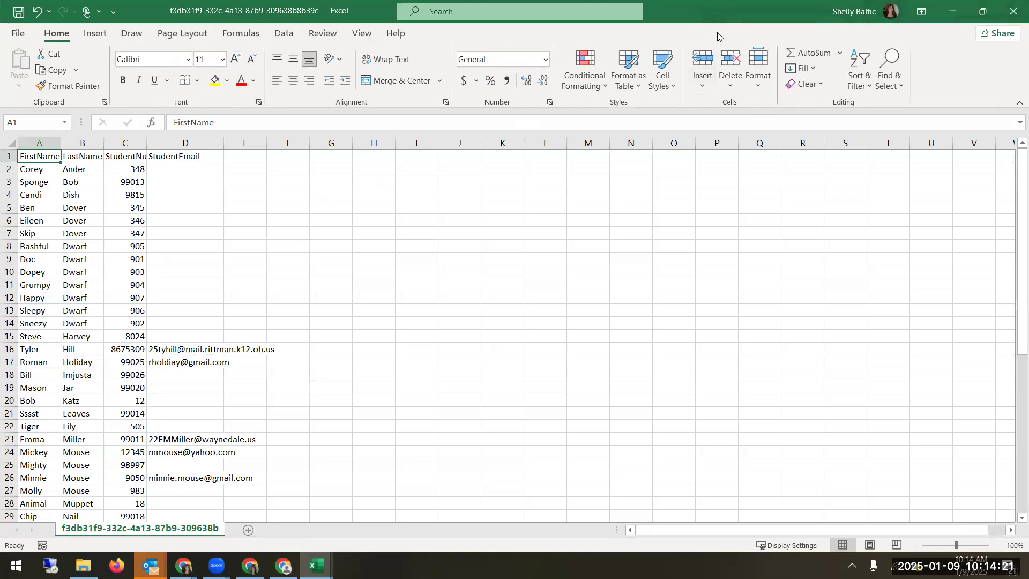
pyautogui.doubleClick(711, 11)
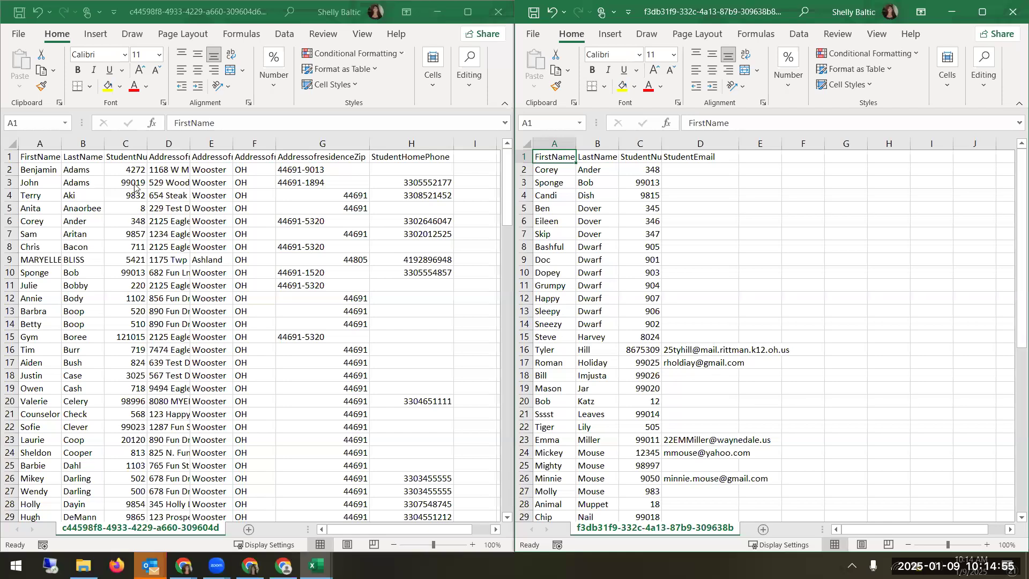
# Step: Add the header "Email Address" in cell I1 of the address workbook, beside StudentHomePhone
pyautogui.click(466, 157)
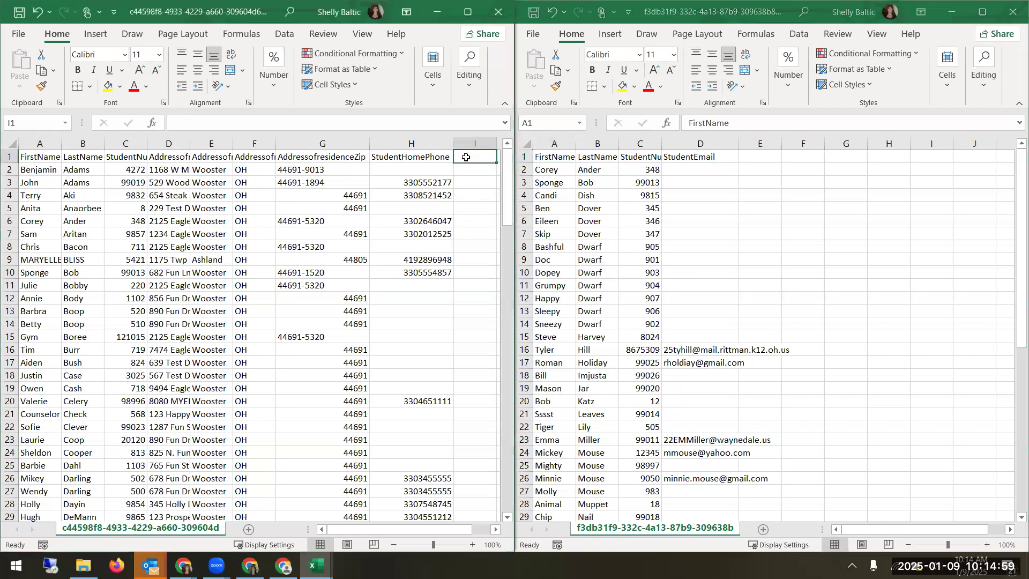
pyautogui.write('Email Address')
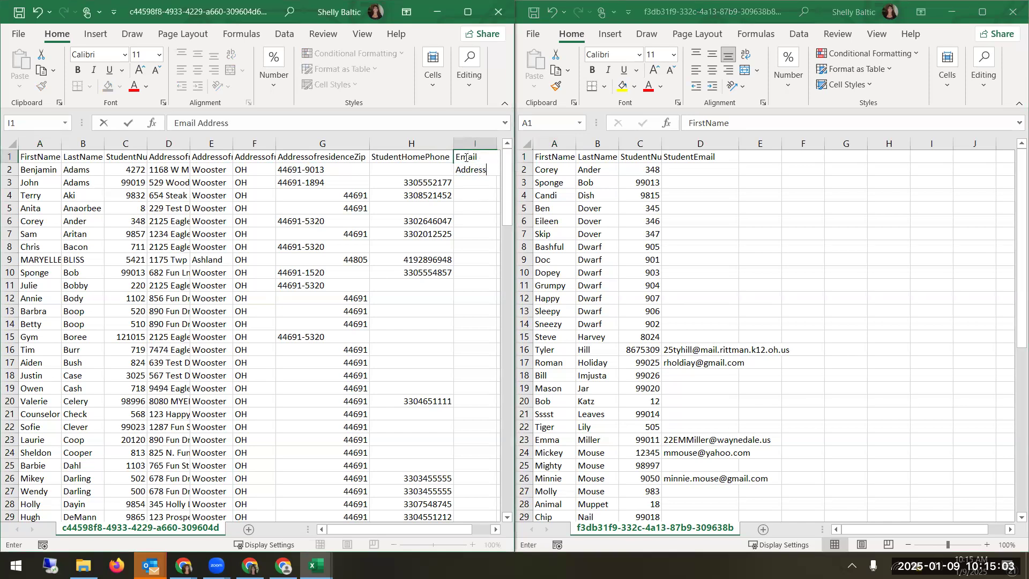
pyautogui.press('Return')
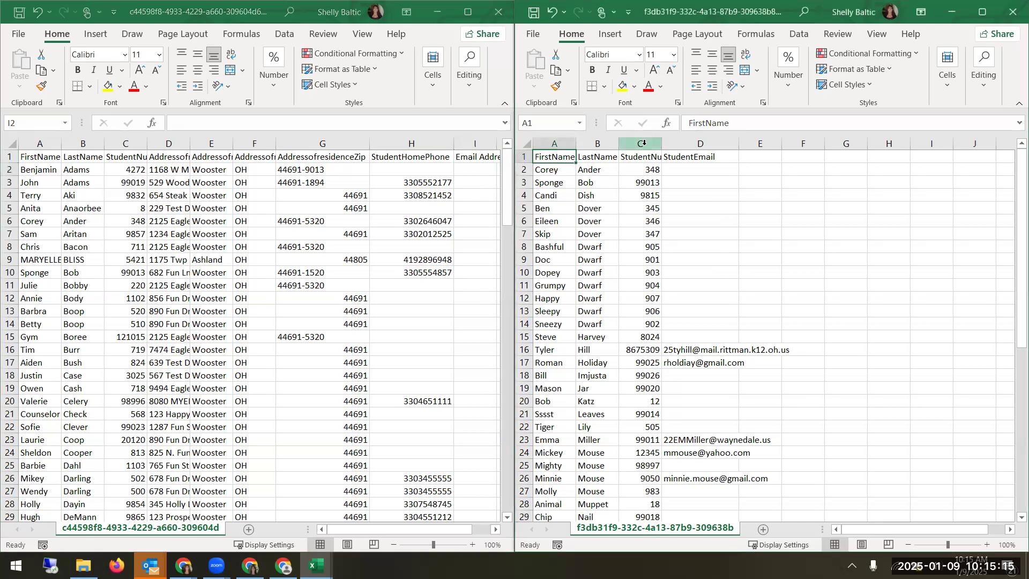
# Step: Move the StudentNumber column of the email workbook in front of FirstName so that it becomes column A
pyautogui.click(645, 143)
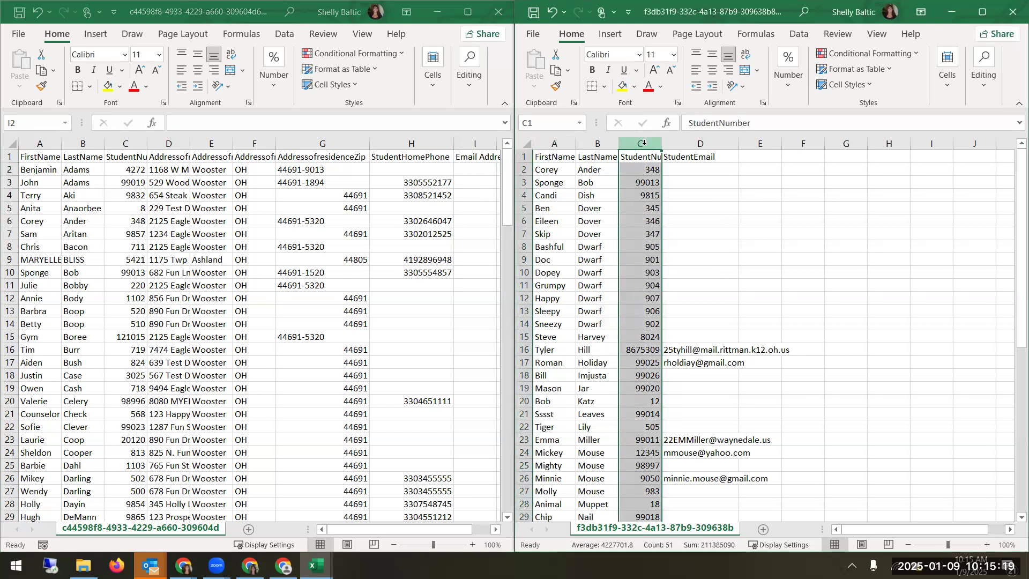
pyautogui.rightClick(644, 143)
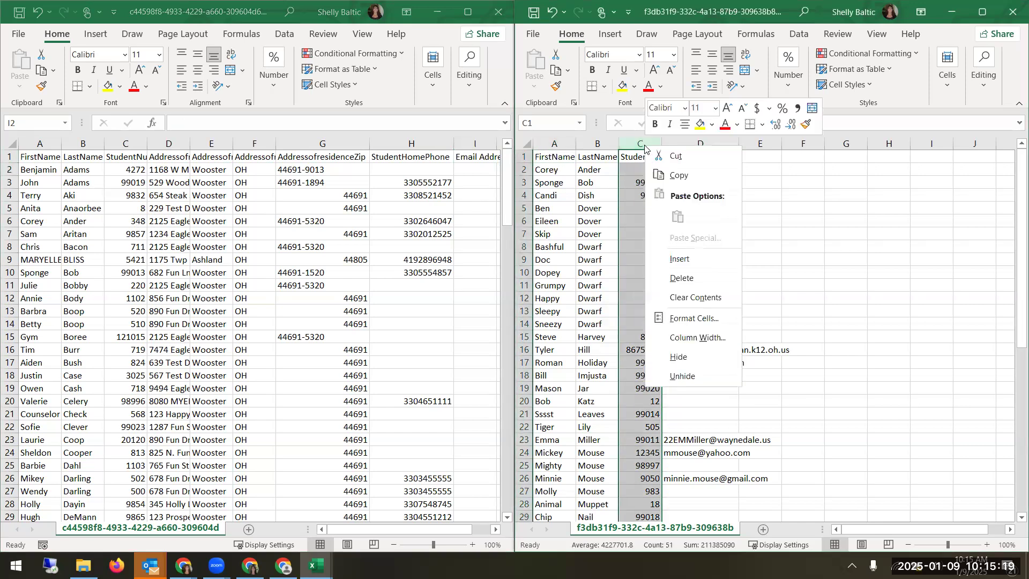
pyautogui.click(675, 155)
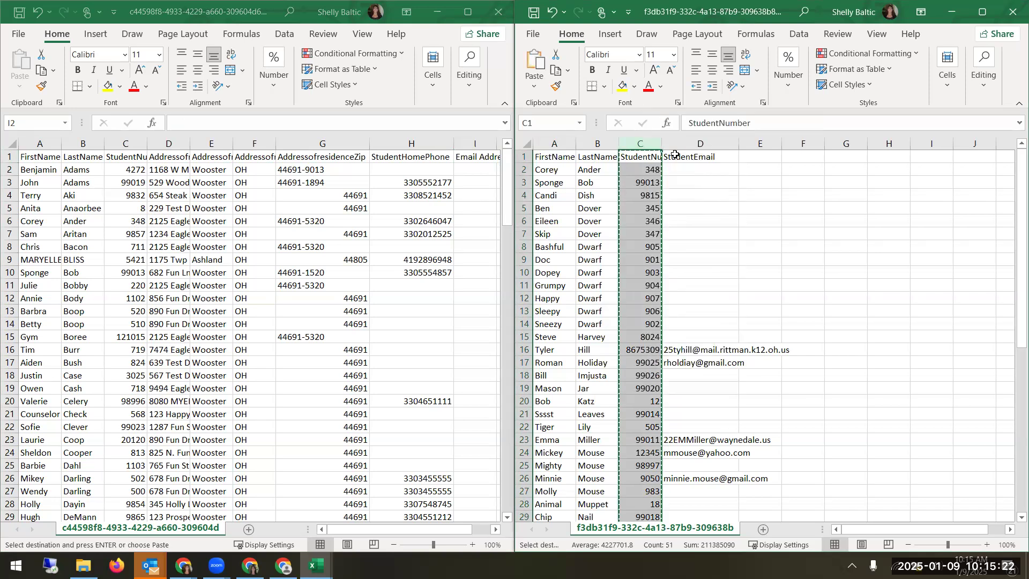
pyautogui.click(549, 144)
pyautogui.rightClick(548, 149)
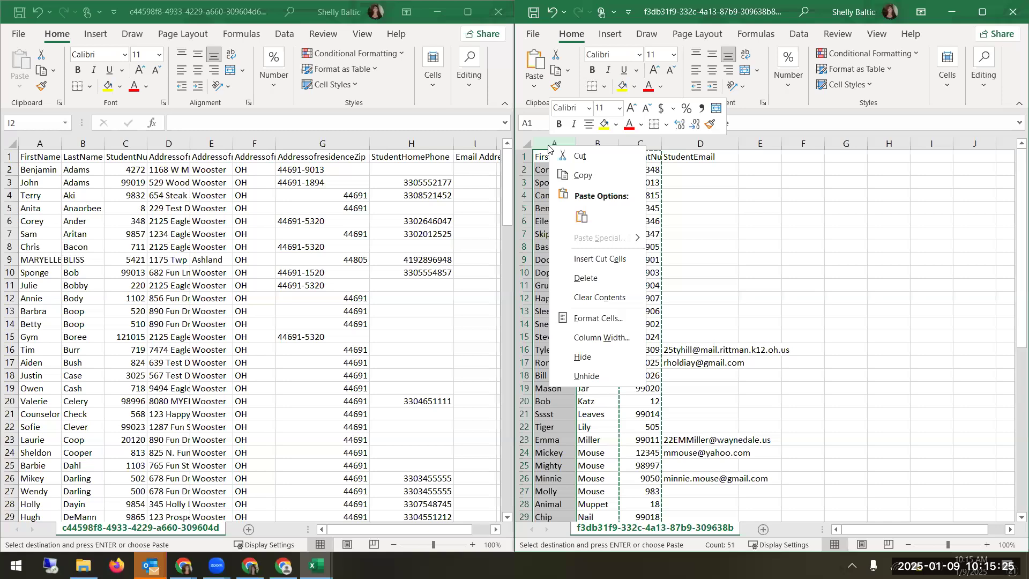
pyautogui.click(588, 259)
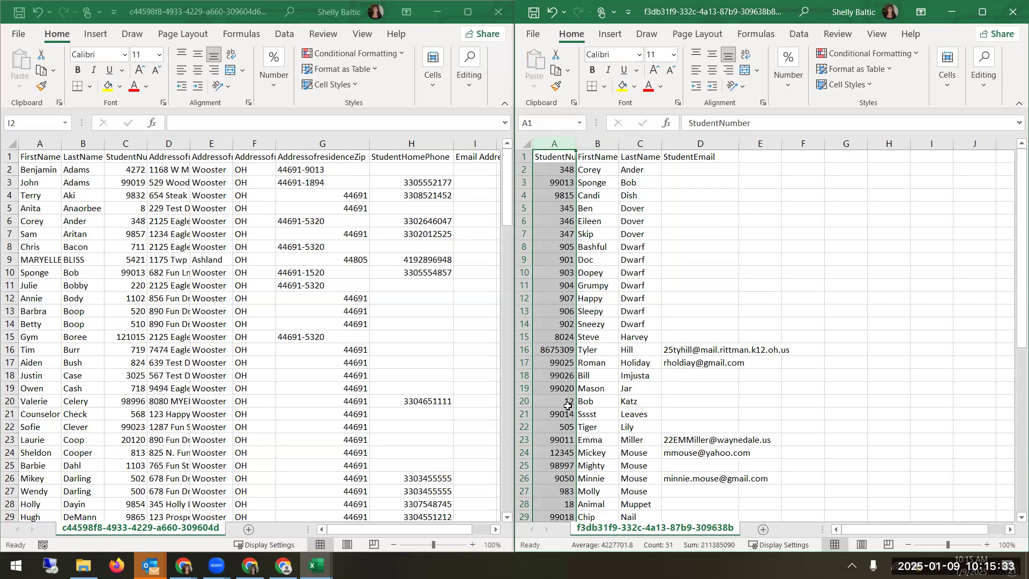
# Step: Start a VLOOKUP function in cell I2 of the address workbook with the student number in C2 as its lookup value
pyautogui.click(473, 171)
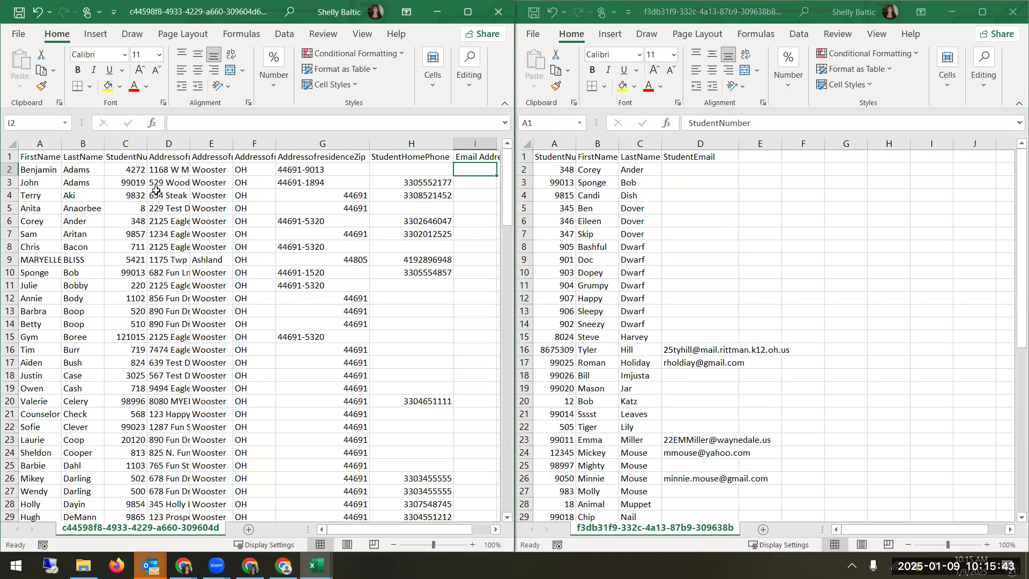
pyautogui.click(153, 124)
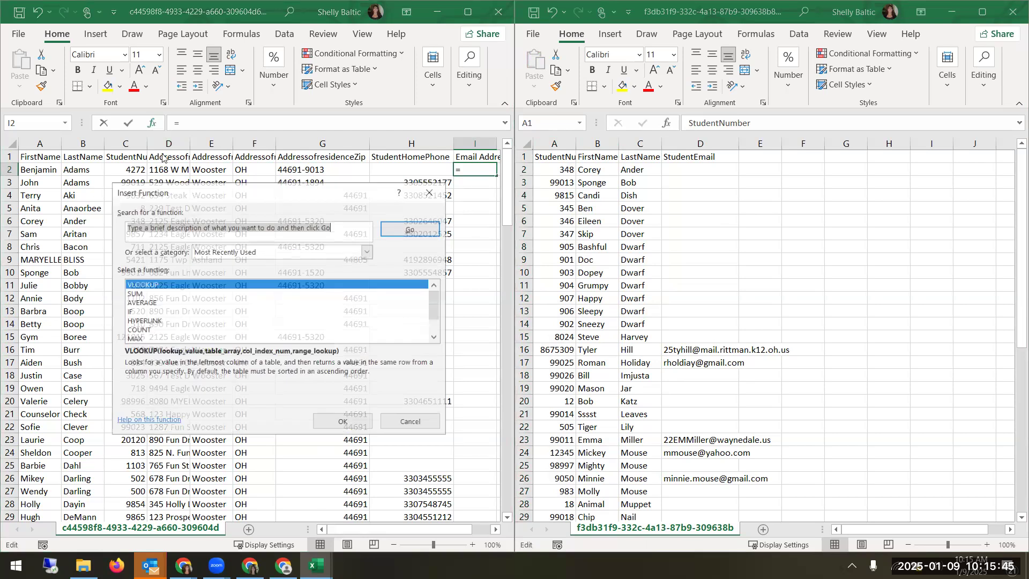
pyautogui.doubleClick(140, 284)
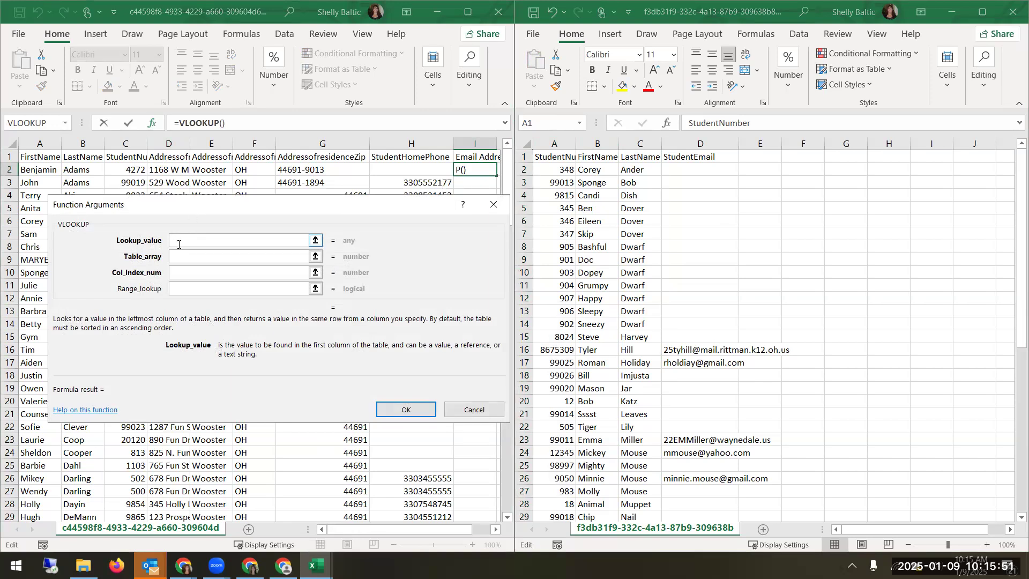
pyautogui.click(127, 170)
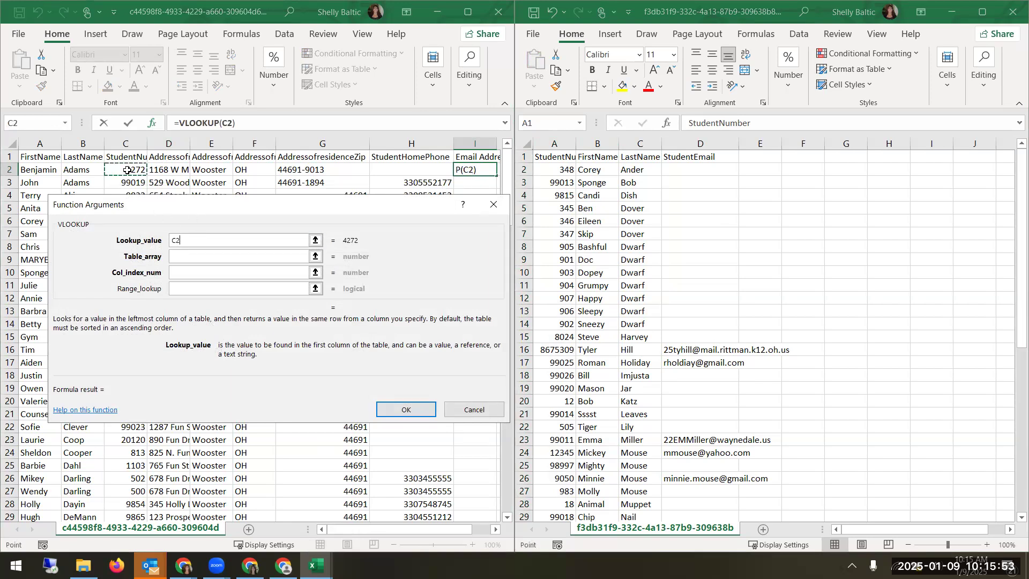
# Step: Set the VLOOKUP table array to the email workbook's range $A$2:$D$51, leaving out the column headings
pyautogui.click(185, 256)
pyautogui.click(552, 169)
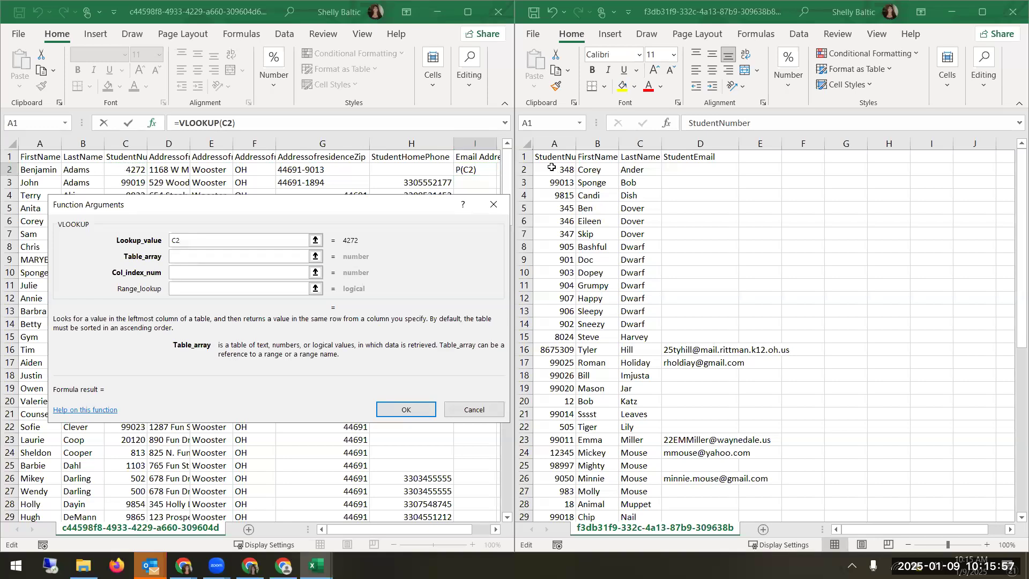
pyautogui.moveTo(551, 168)
pyautogui.mouseDown()
pyautogui.moveTo(659, 236)
pyautogui.moveTo(661, 335)
pyautogui.moveTo(738, 417)
pyautogui.moveTo(740, 528)
pyautogui.moveTo(739, 493)
pyautogui.moveTo(680, 521)
pyautogui.moveTo(682, 491)
pyautogui.moveTo(576, 236)
pyautogui.moveTo(565, 131)
pyautogui.moveTo(570, 166)
pyautogui.mouseUp()
pyautogui.click(683, 492)
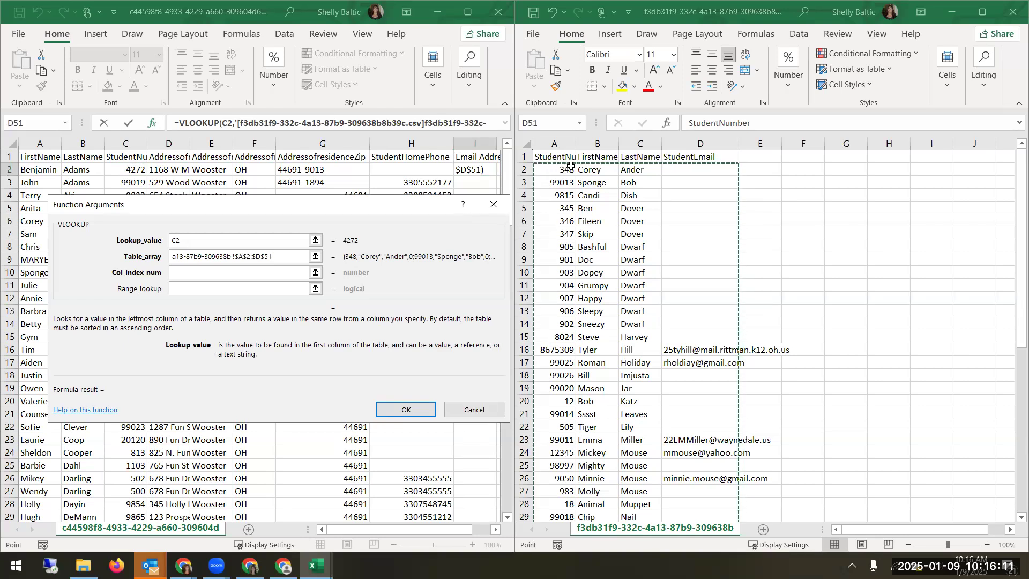
# Step: Complete the VLOOKUP in I2 with column index 4 and range lookup false
pyautogui.click(204, 271)
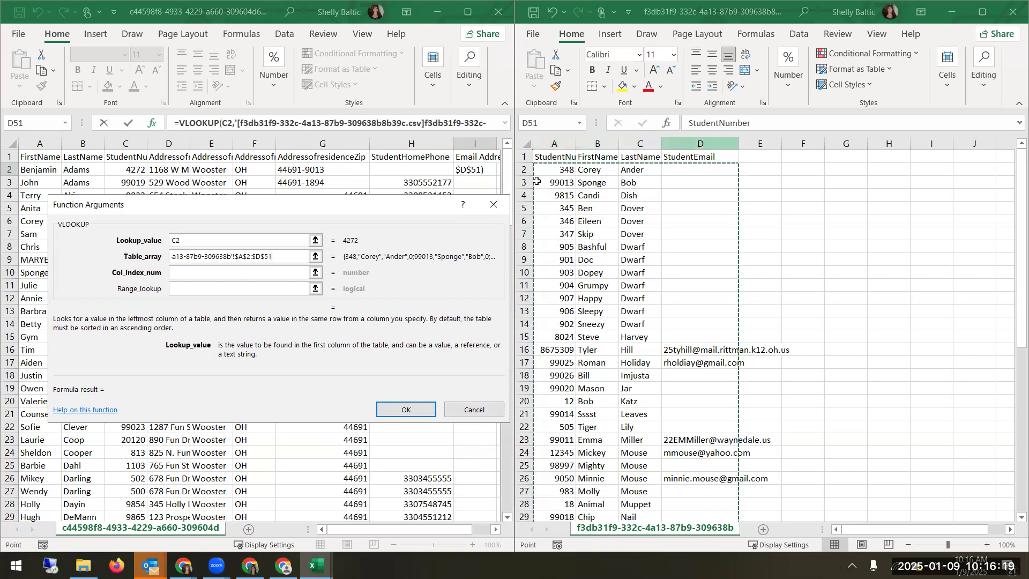
pyautogui.click(211, 271)
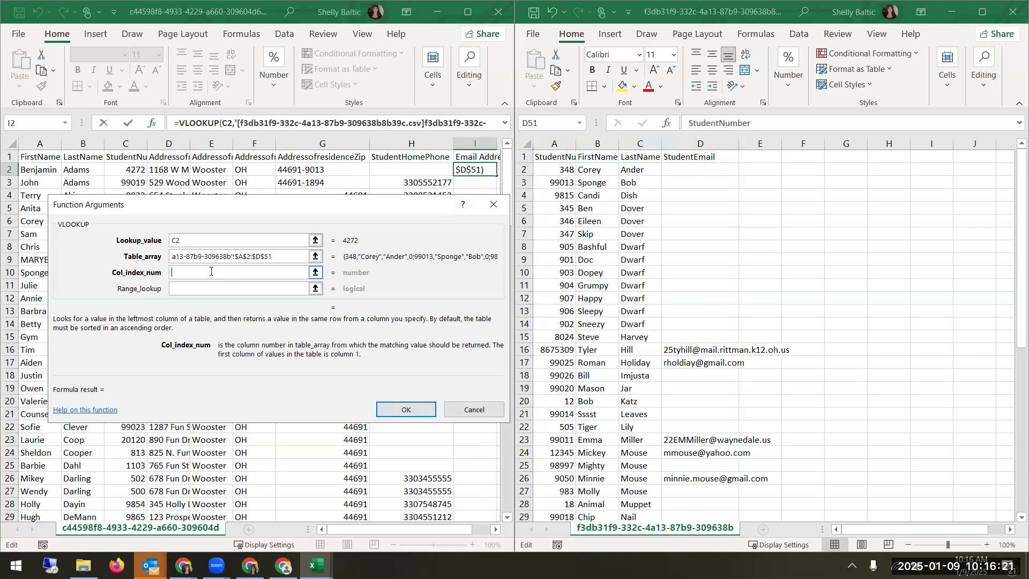
pyautogui.write('4')
pyautogui.click(196, 288)
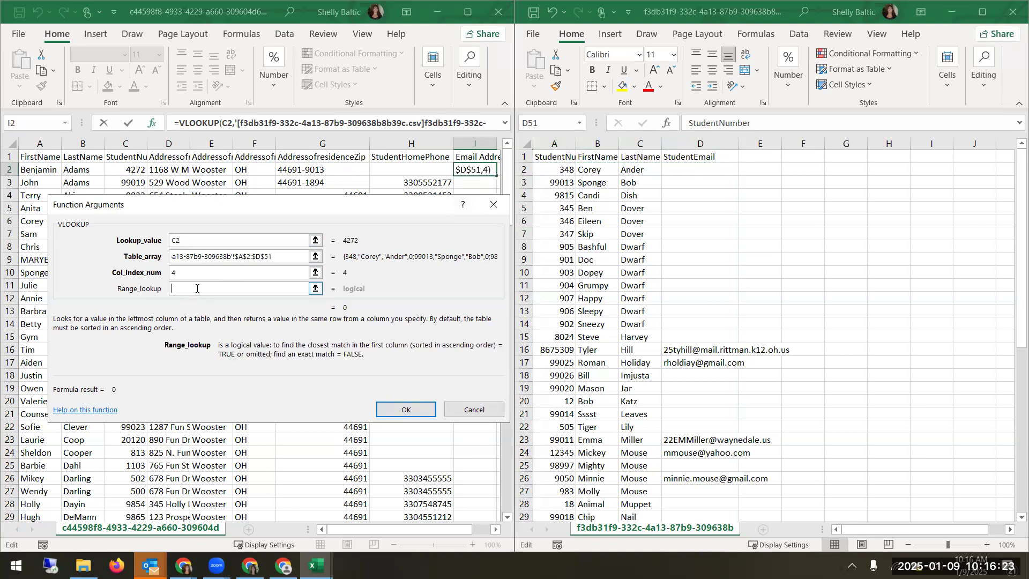
pyautogui.write('false')
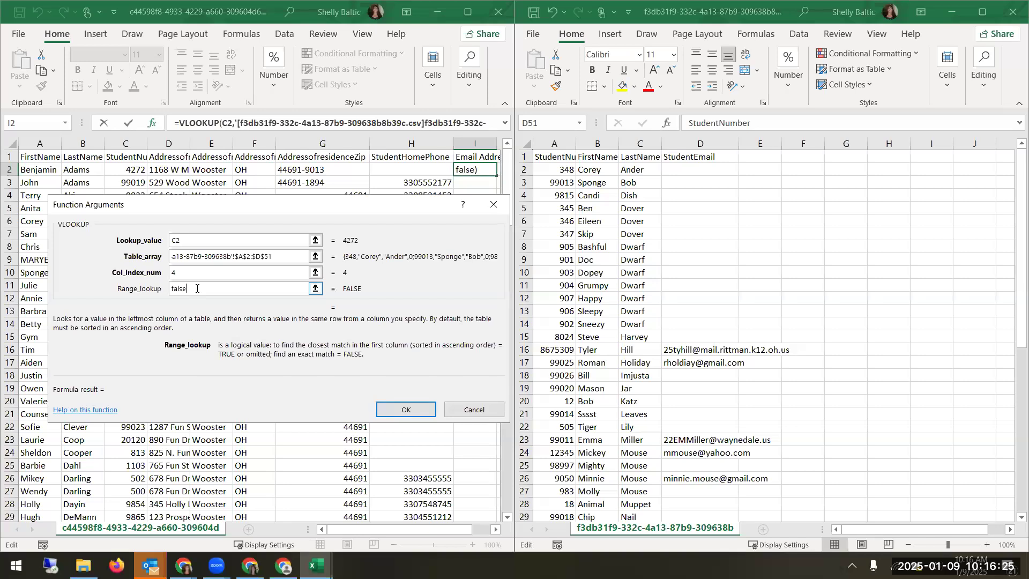
pyautogui.click(405, 409)
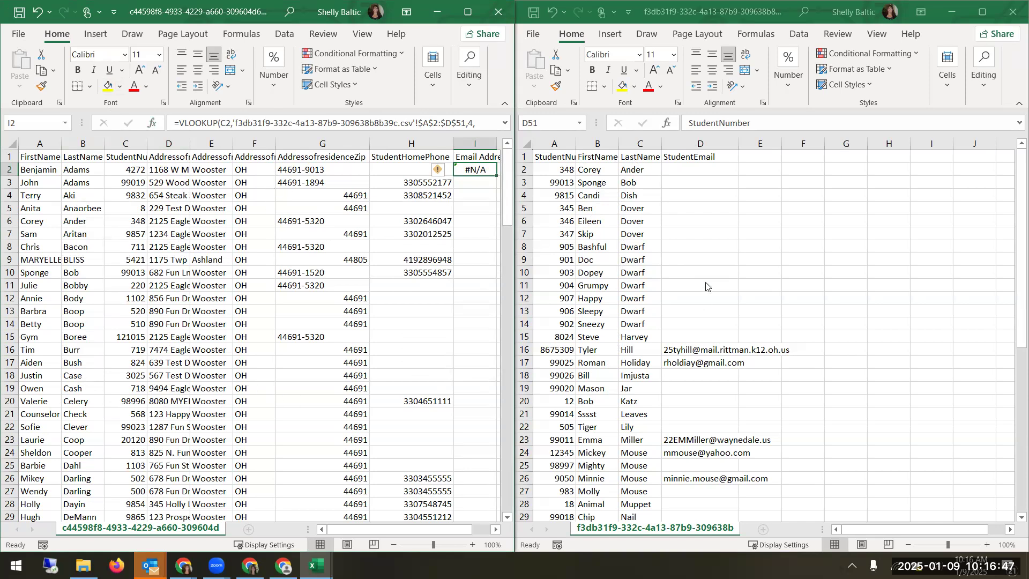
# Step: Fill the VLOOKUP formula from I2 down the Email Address column to row 131 of the address workbook
pyautogui.click(554, 144)
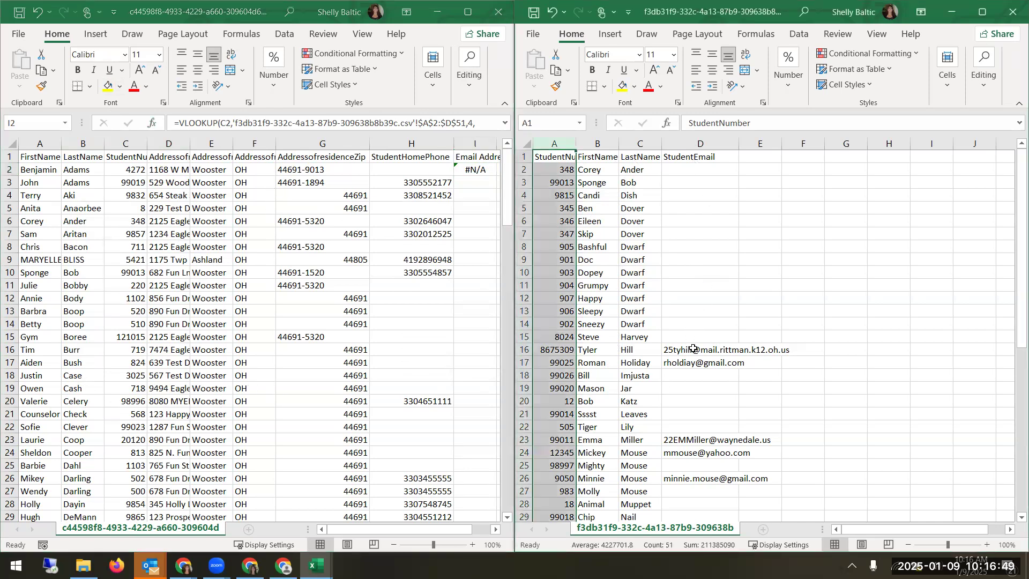
pyautogui.click(693, 350)
pyautogui.click(493, 171)
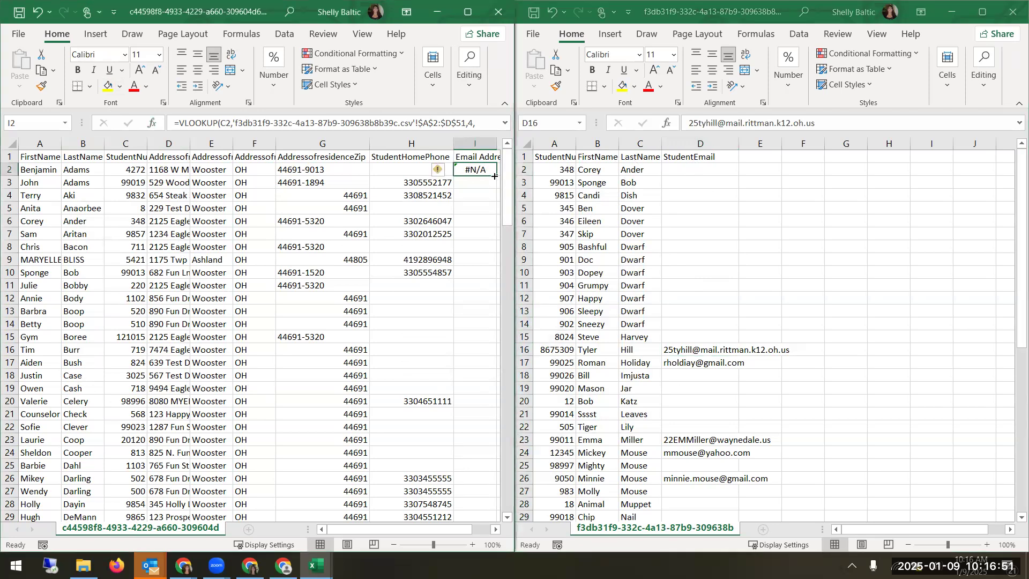
pyautogui.moveTo(494, 176); pyautogui.dragTo(390, 491)
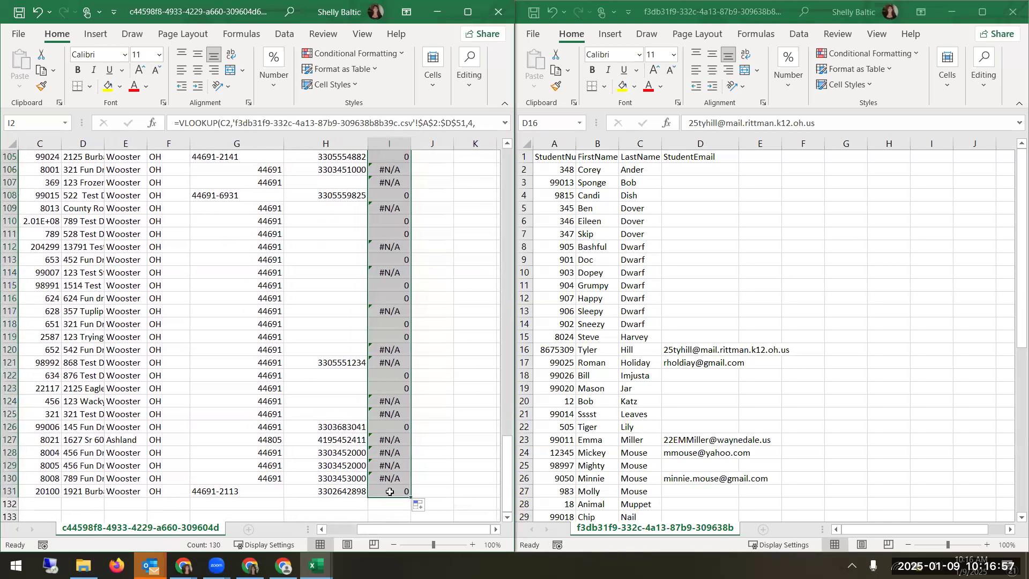
# Step: Look through the Email Address column of the address workbook to compare its lookup results with the email workbook
pyautogui.scroll(20, 385, 349)
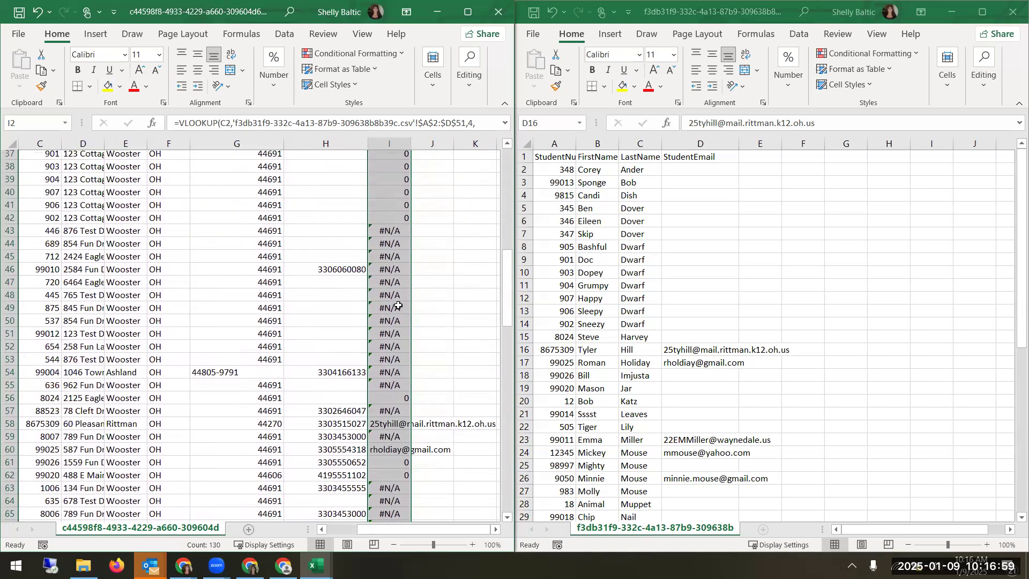
pyautogui.scroll(-4, 402, 333)
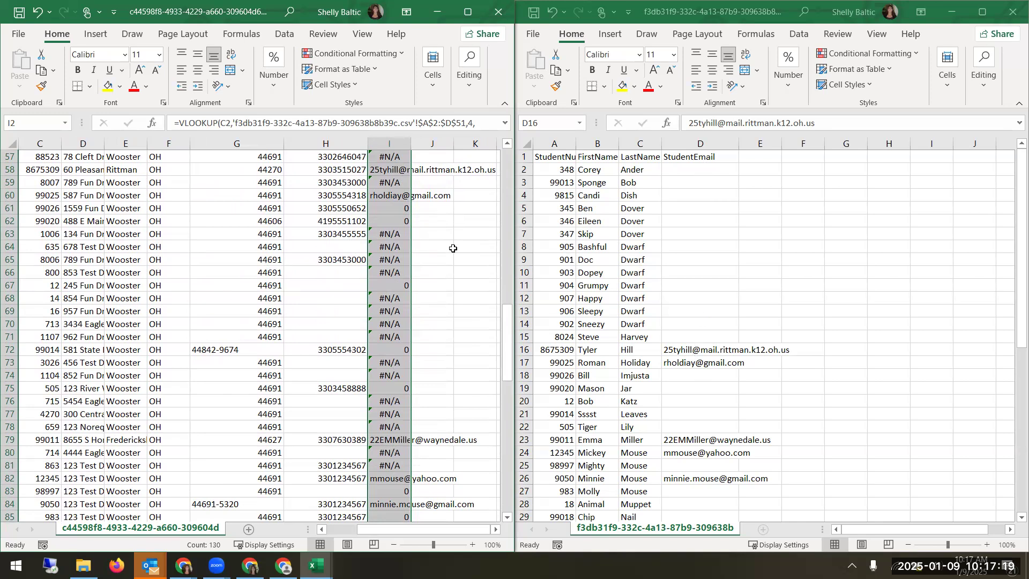
pyautogui.scroll(11, 393, 210)
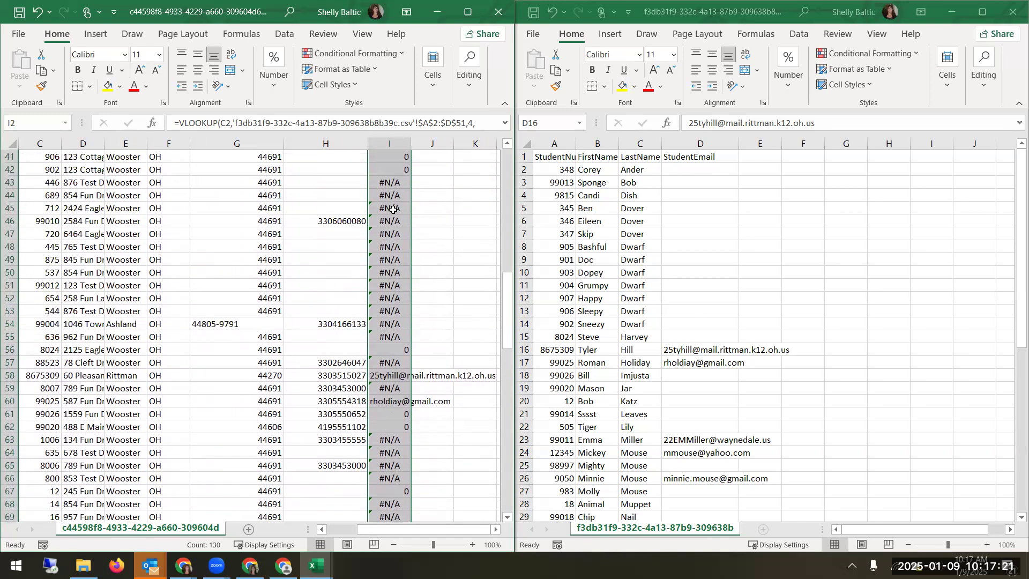
pyautogui.scroll(7, 393, 210)
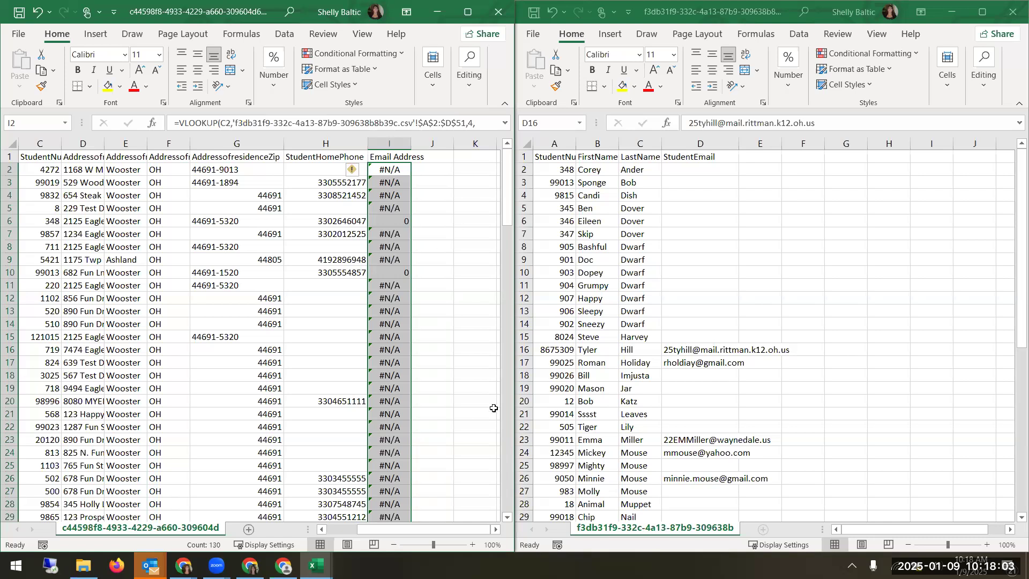
pyautogui.moveTo(489, 531); pyautogui.dragTo(494, 530)
pyautogui.moveTo(437, 207); pyautogui.dragTo(466, 259)
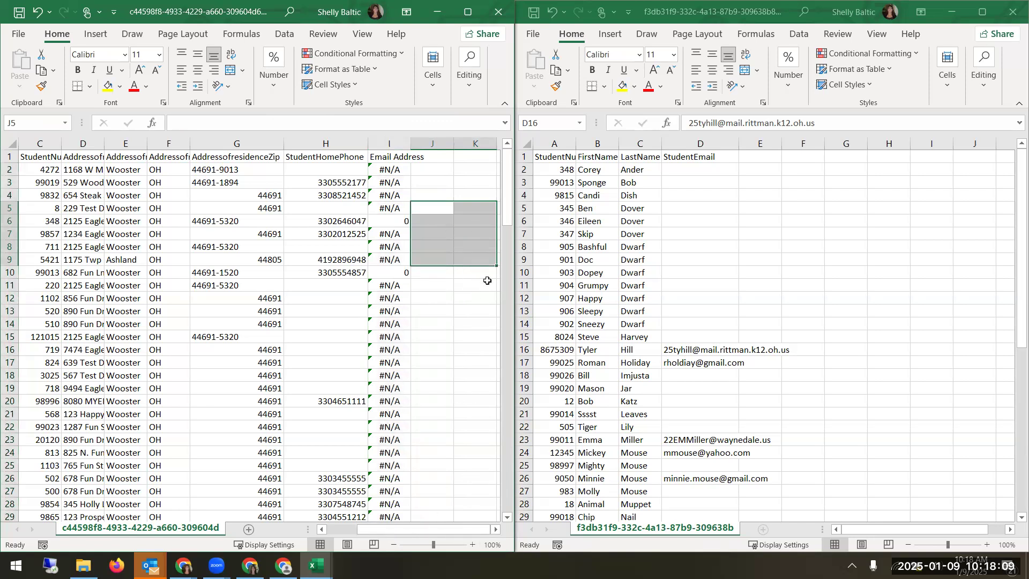
pyautogui.moveTo(476, 222); pyautogui.dragTo(485, 285)
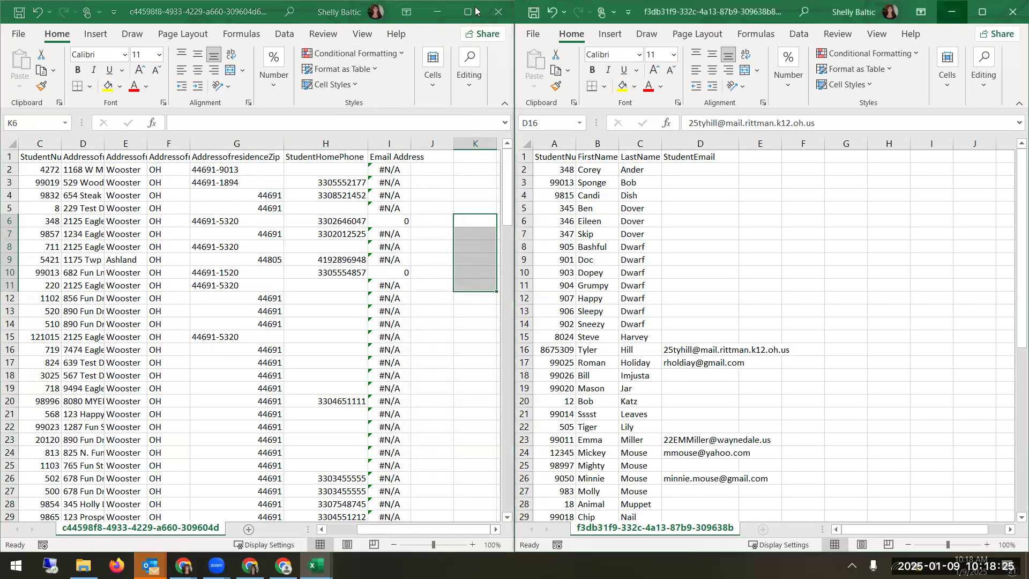
# Step: Minimize both workbooks and switch to the "How to Use V Look Up in Excel" presentation in Chrome
pyautogui.click(949, 11)
pyautogui.click(437, 12)
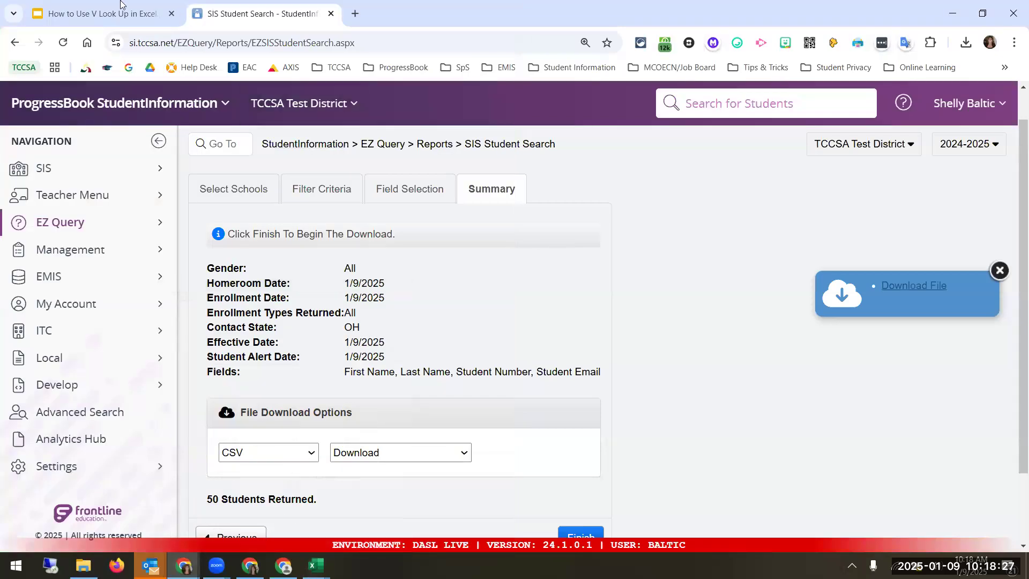
pyautogui.click(102, 13)
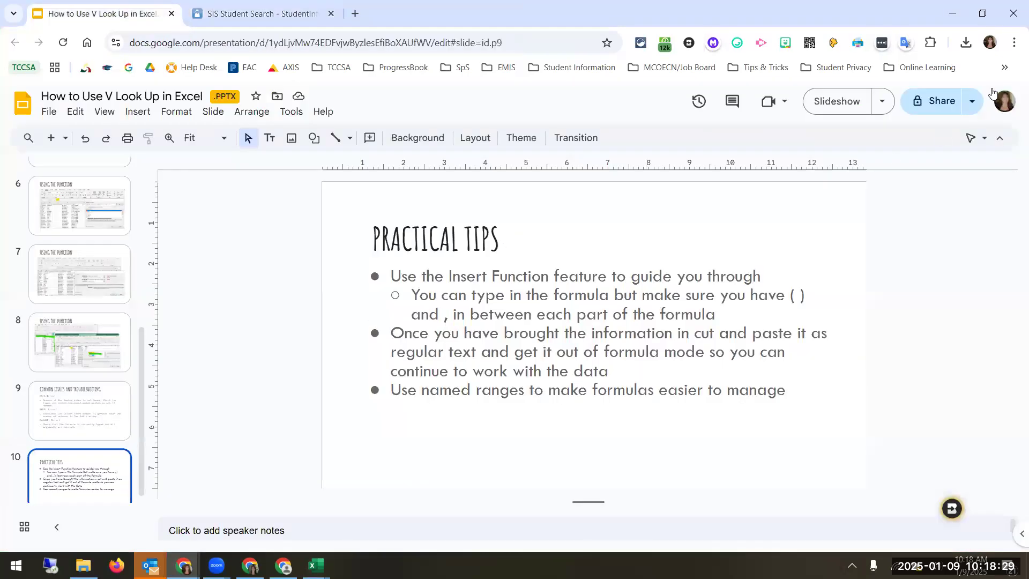
# Step: Set the presentation's general access to "Anyone with the link" and copy its sharing link
pyautogui.click(938, 101)
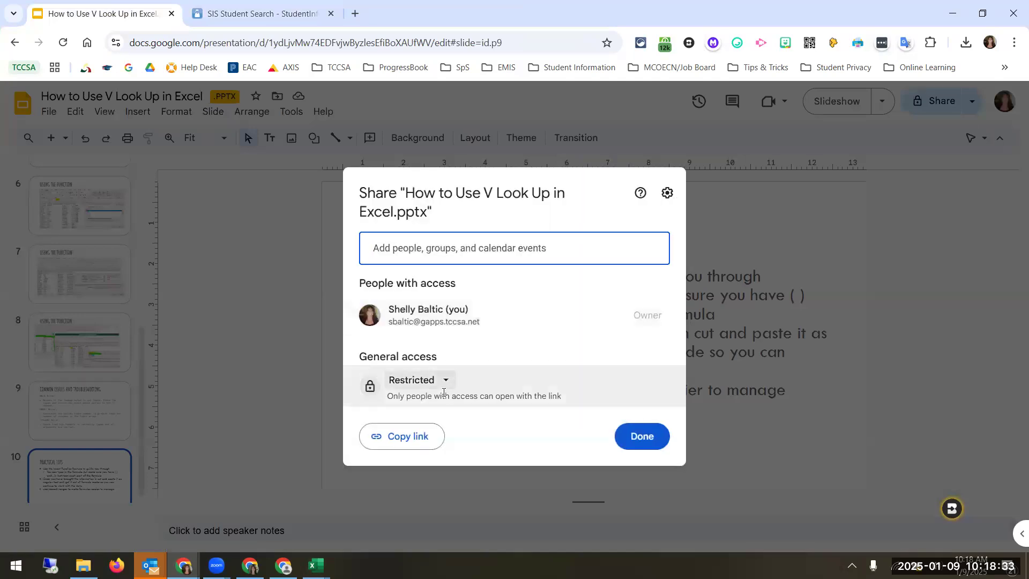
pyautogui.click(444, 381)
pyautogui.click(461, 497)
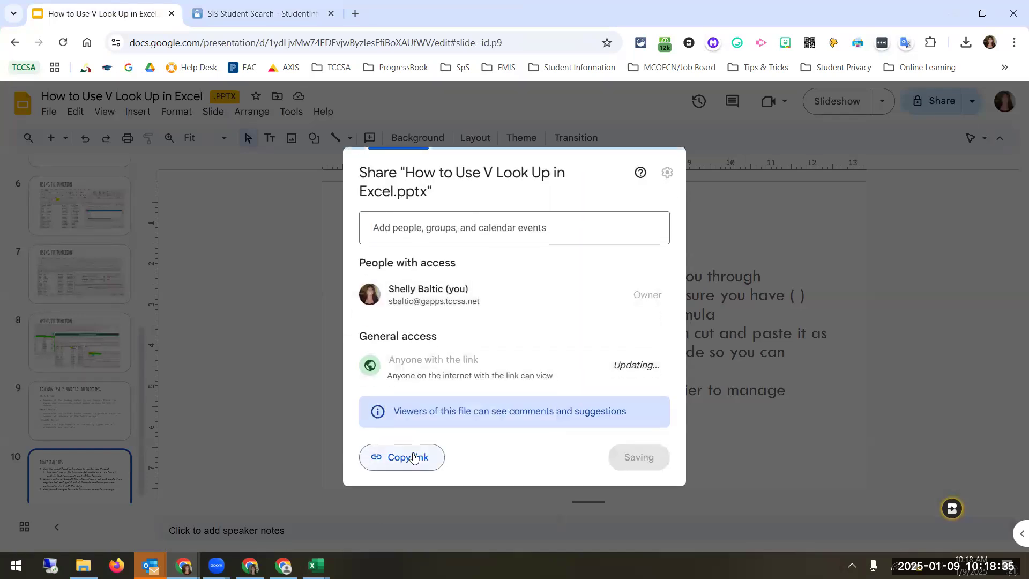
pyautogui.click(414, 457)
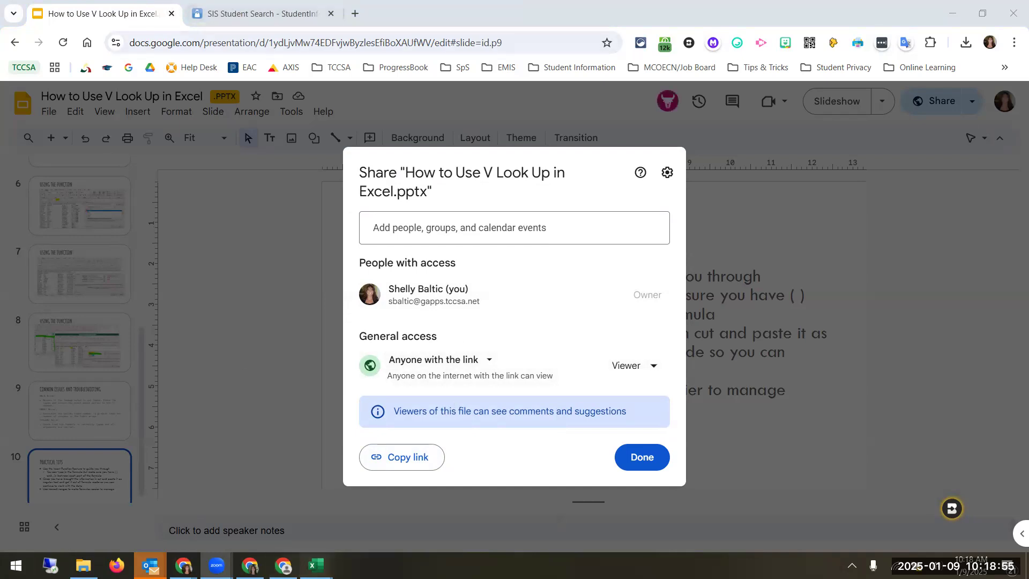
# Step: Bring up the "VLook Up Sheet 2-Student IDs" workbook, return to the presentation in Chrome and show the VLOOKUP Syntax slide
pyautogui.moveTo(316, 566)
pyautogui.click(278, 460)
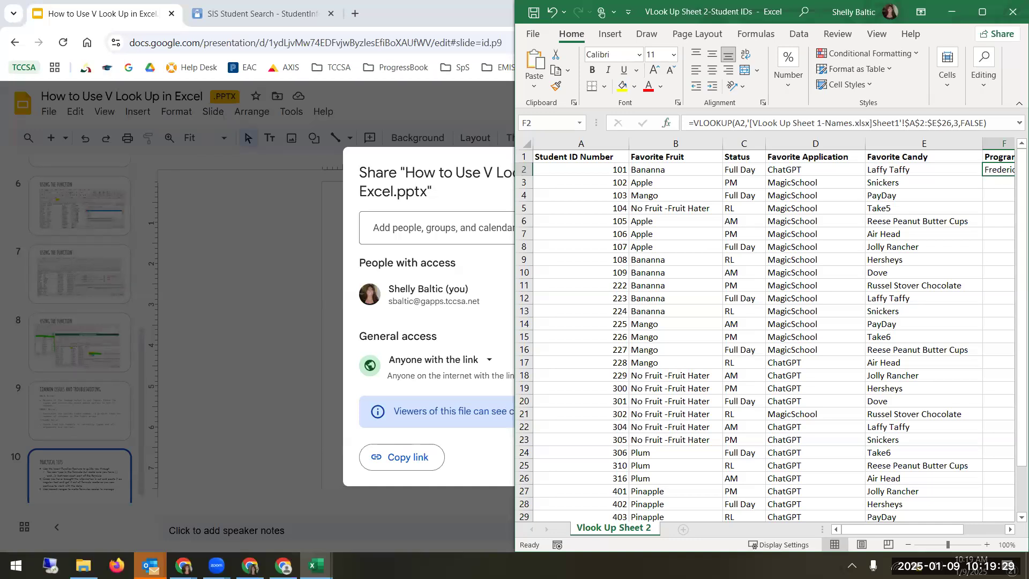
pyautogui.click(74, 206)
pyautogui.click(68, 228)
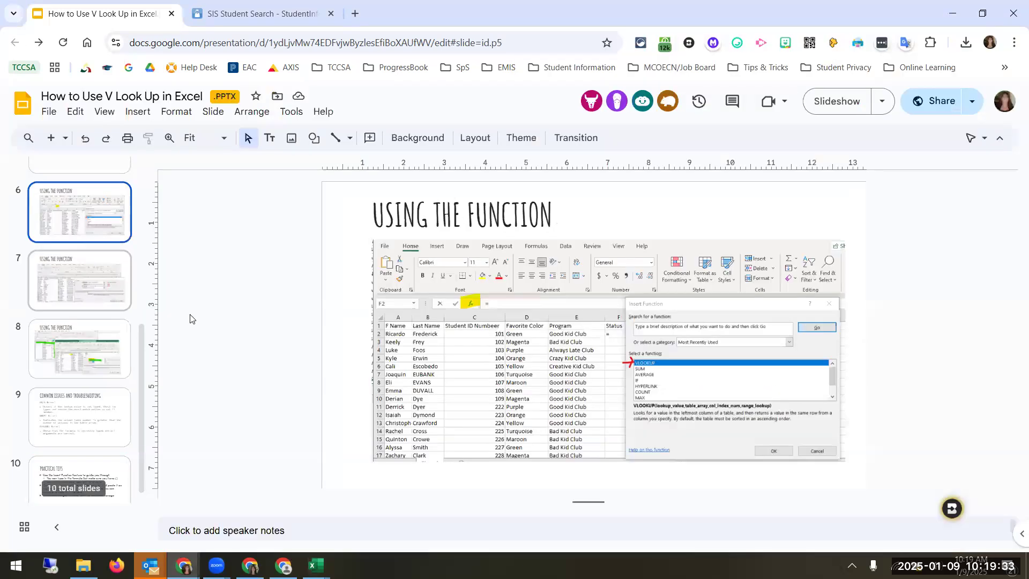
pyautogui.scroll(-1, 112, 379)
pyautogui.scroll(5, 113, 379)
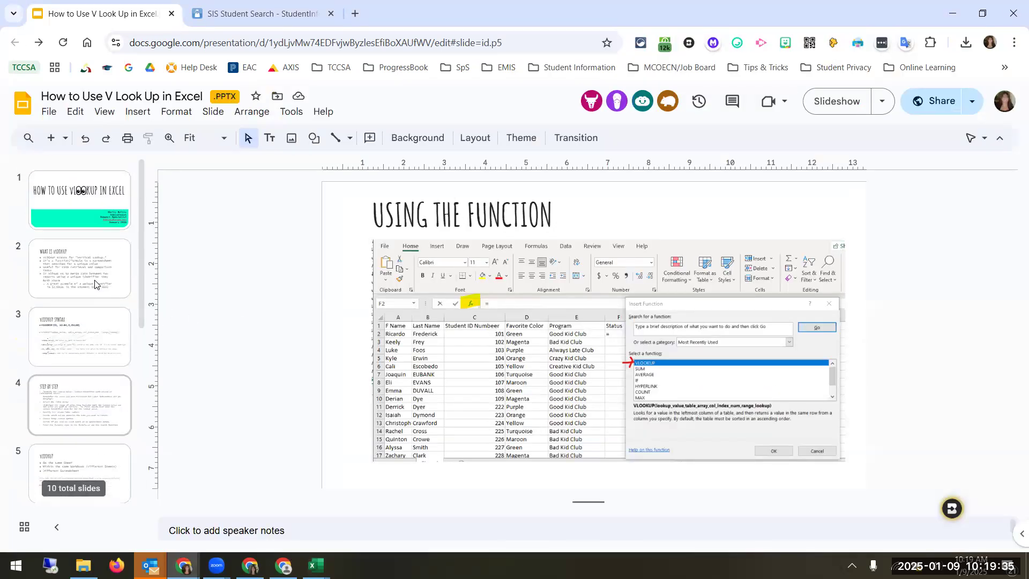
pyautogui.click(83, 344)
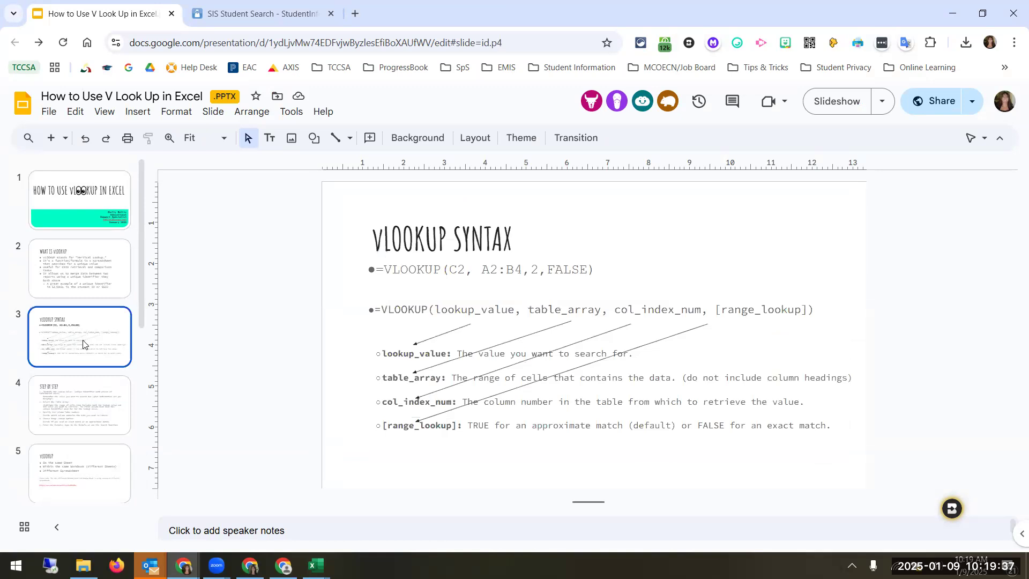